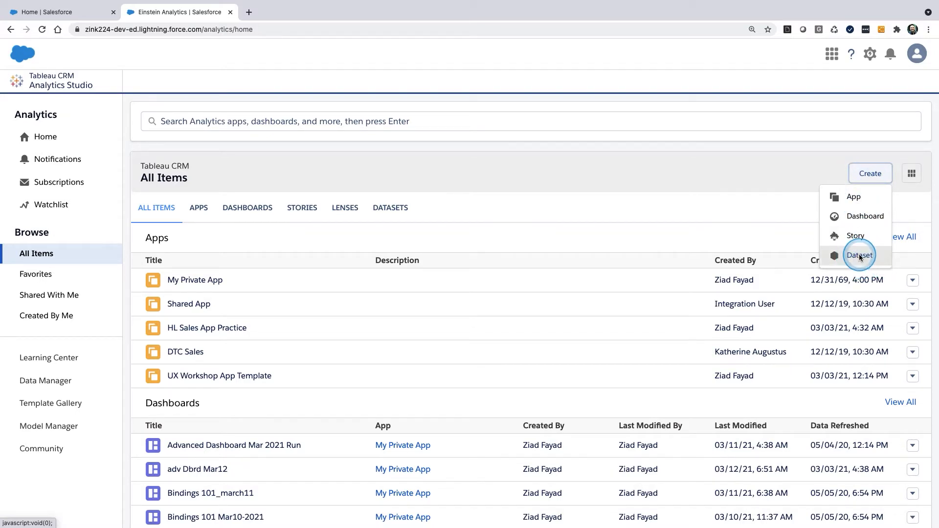
- Start a new dataset from existing datasets and create a blank recipe in Data Manager's Dataflows & Recipes area
left_click(859, 255)
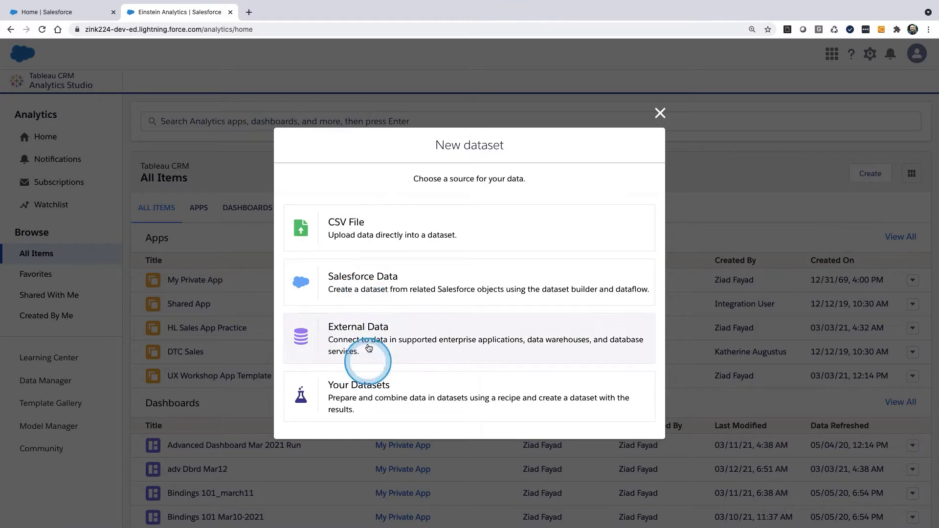
left_click(354, 399)
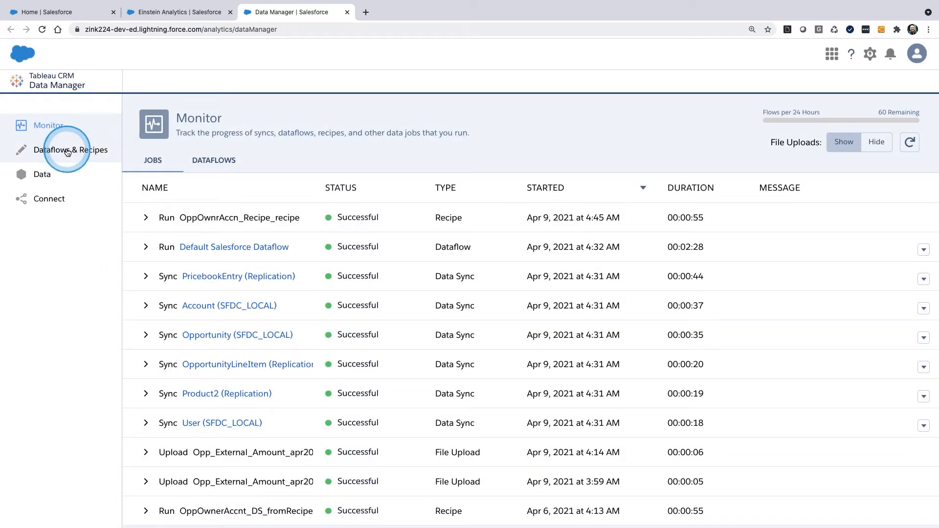
left_click(68, 152)
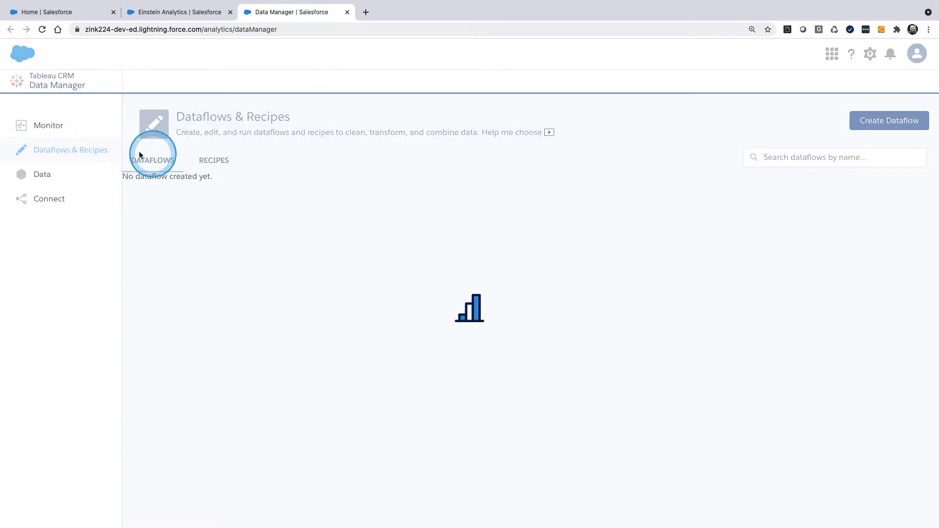
left_click(214, 161)
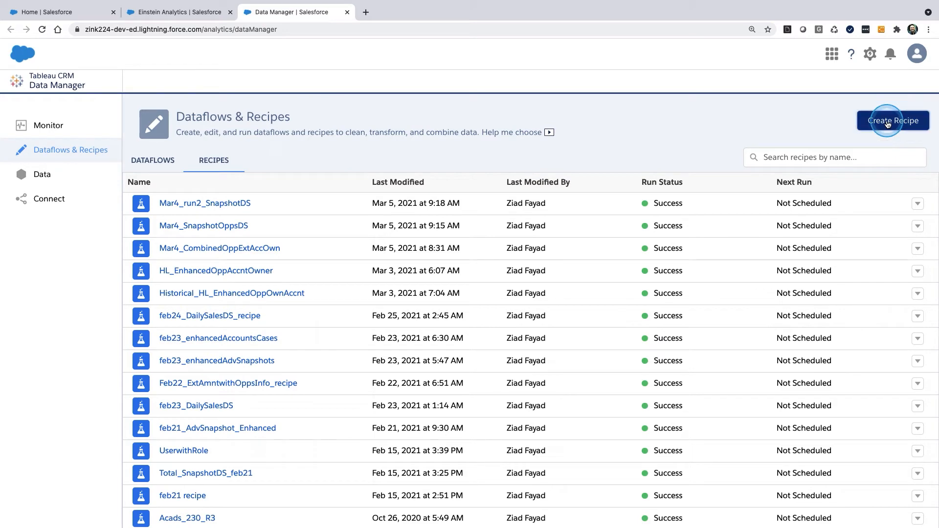
left_click(887, 122)
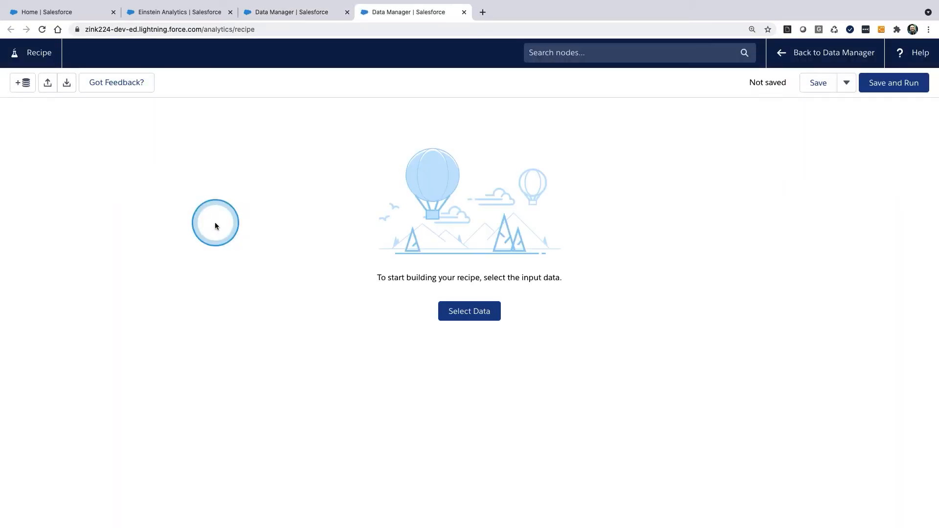
- Select the Opp External Amount-apr2021 dataset as input data for the recipe
left_click(467, 311)
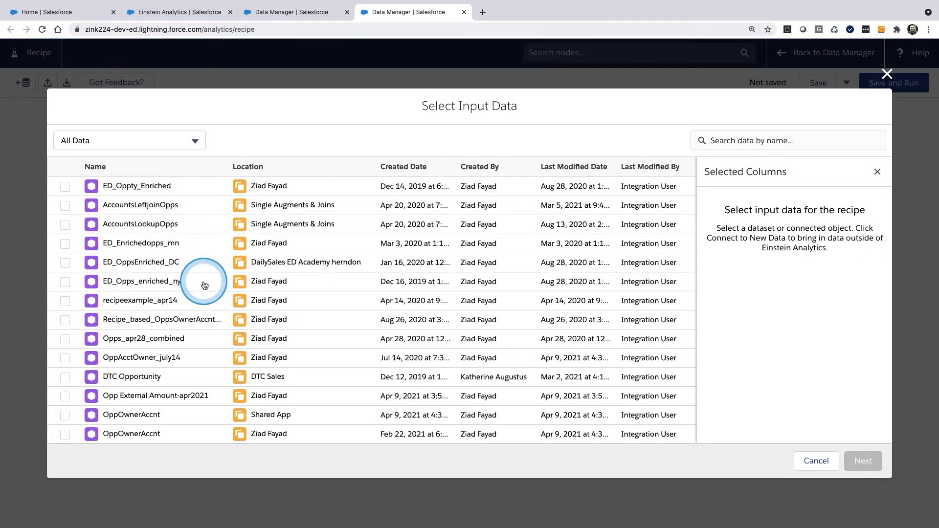
scroll(204, 281, "down", 15)
scroll(204, 285, "up", 15)
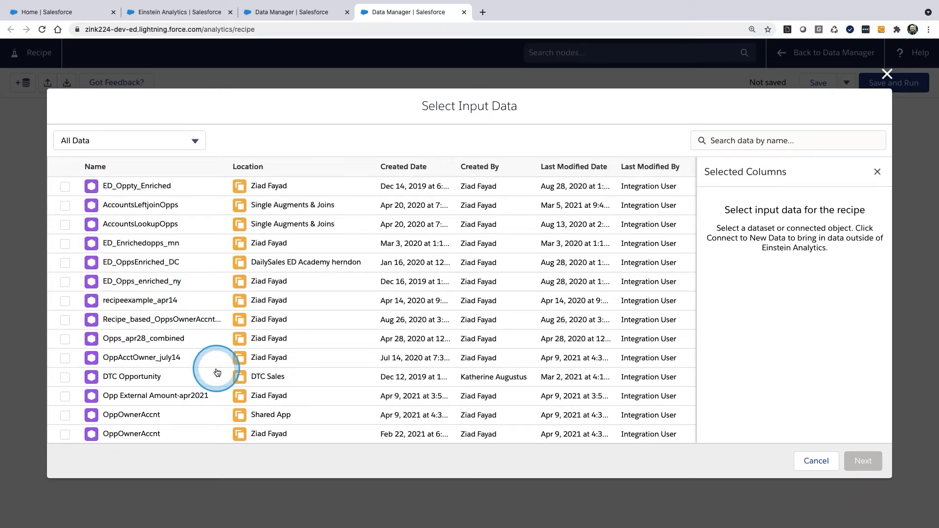
left_click(65, 397)
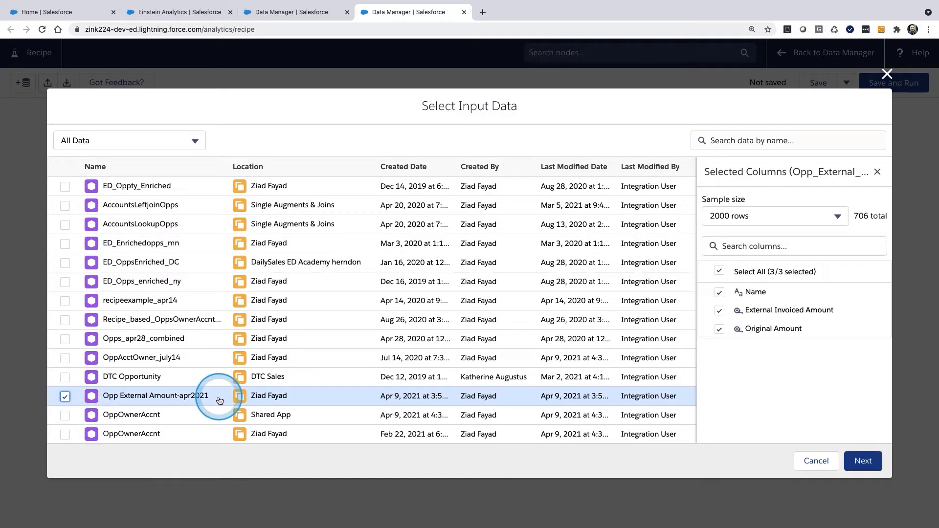
scroll(219, 401, "down", 5)
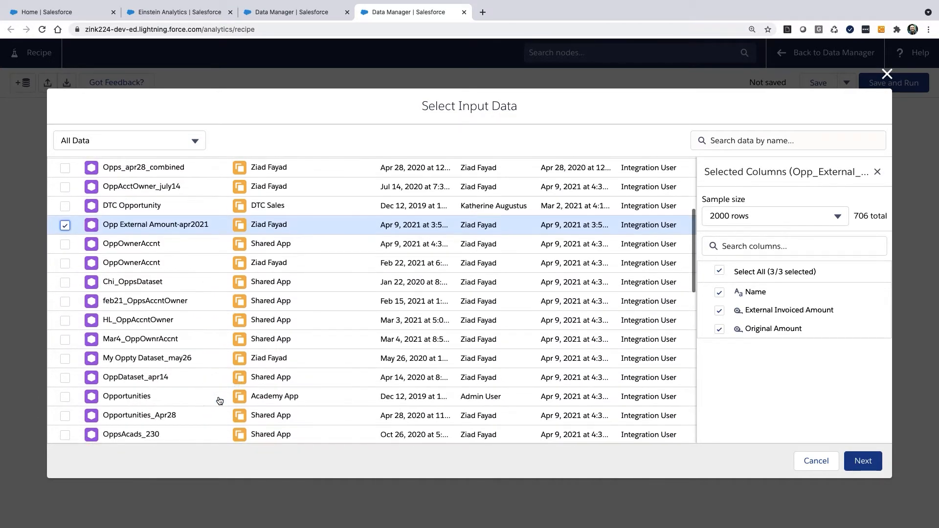
scroll(219, 401, "down", 3)
scroll(220, 402, "down", 2)
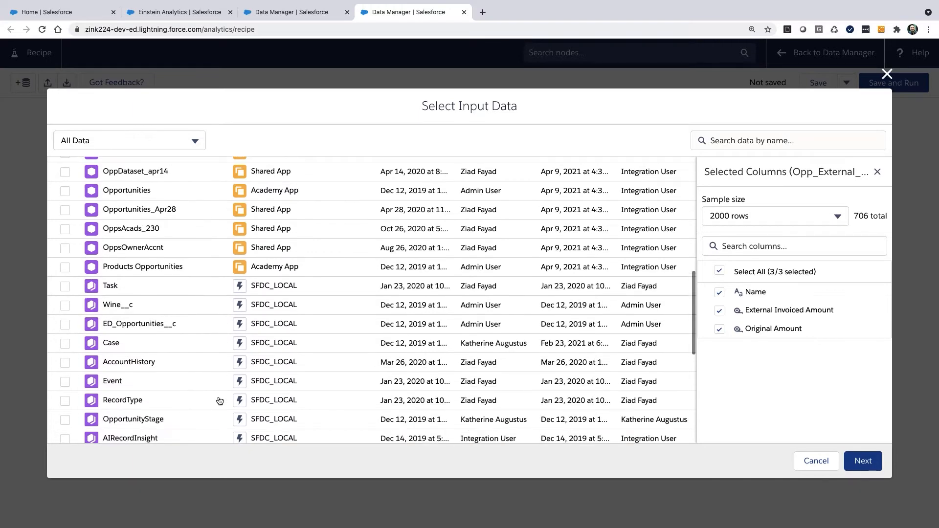
scroll(220, 401, "down", 5)
scroll(220, 401, "up", 15)
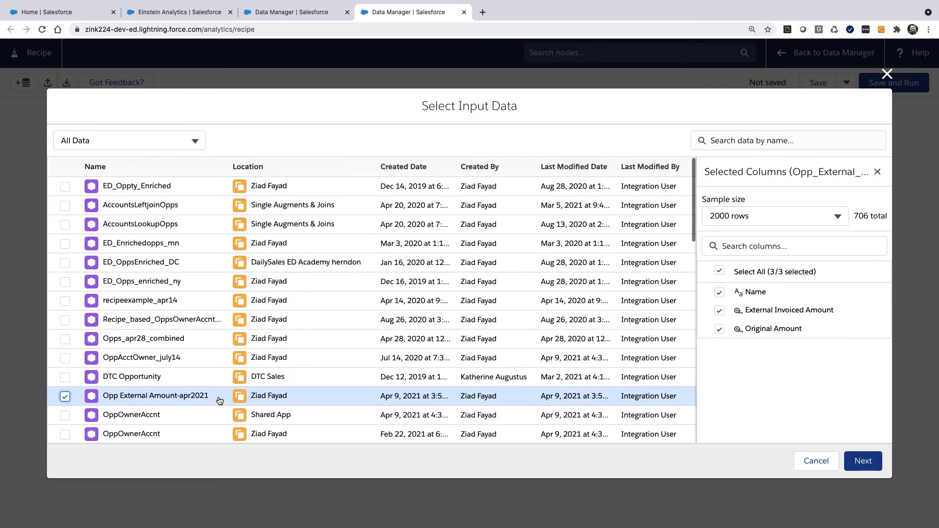
scroll(210, 315, "down", 3)
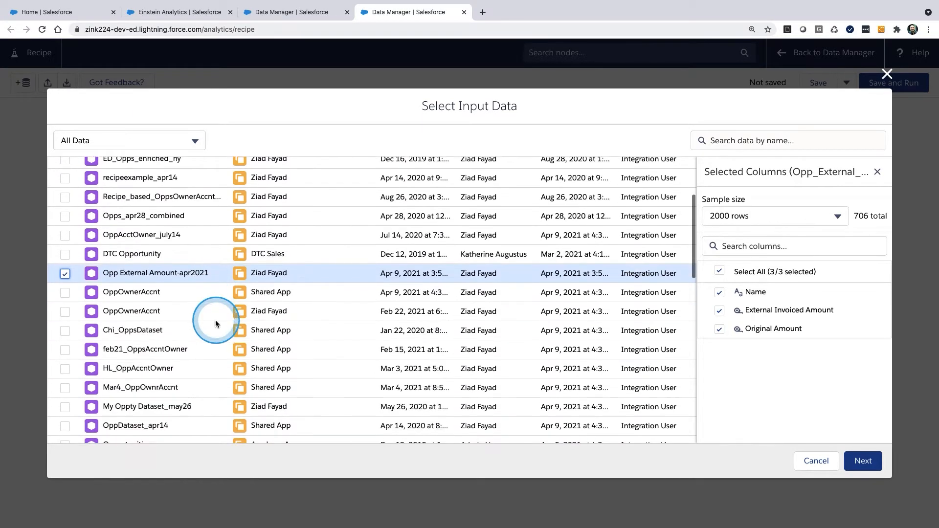
left_click(66, 312)
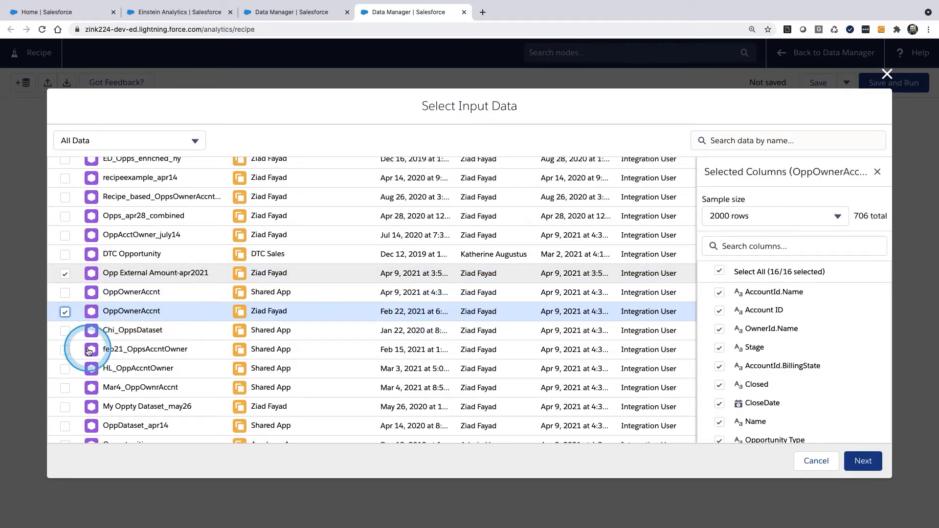
left_click(63, 312)
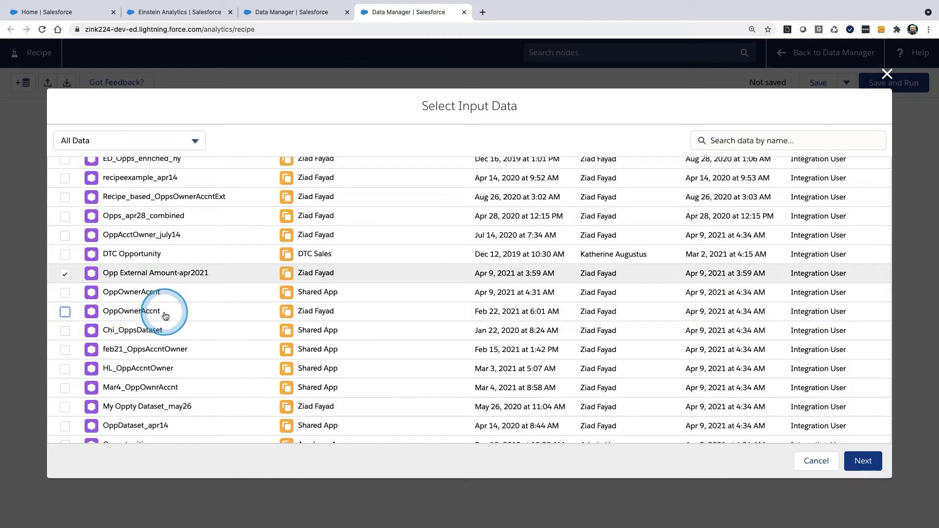
- Select the OppOwnerAccnt dataset stored in Shared App as well and add both datasets to the recipe
scroll(460, 371, "down", 3)
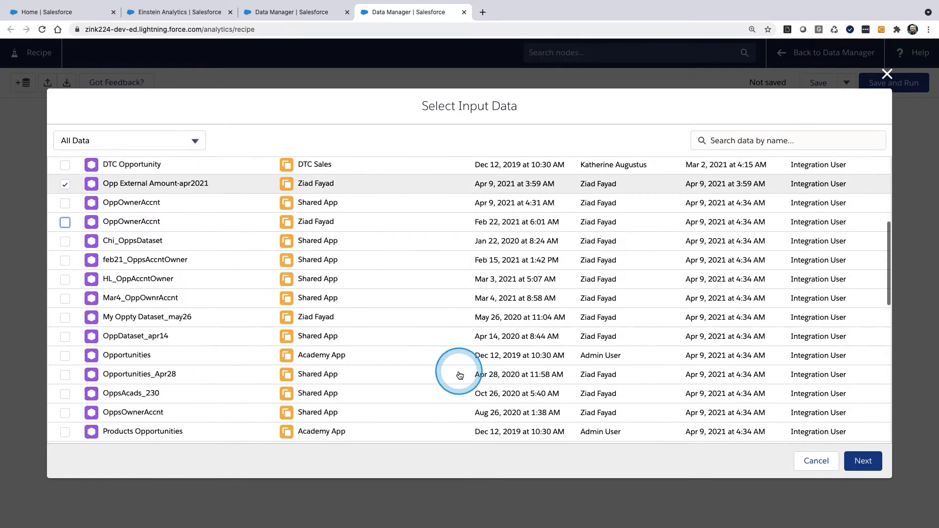
scroll(459, 375, "down", 15)
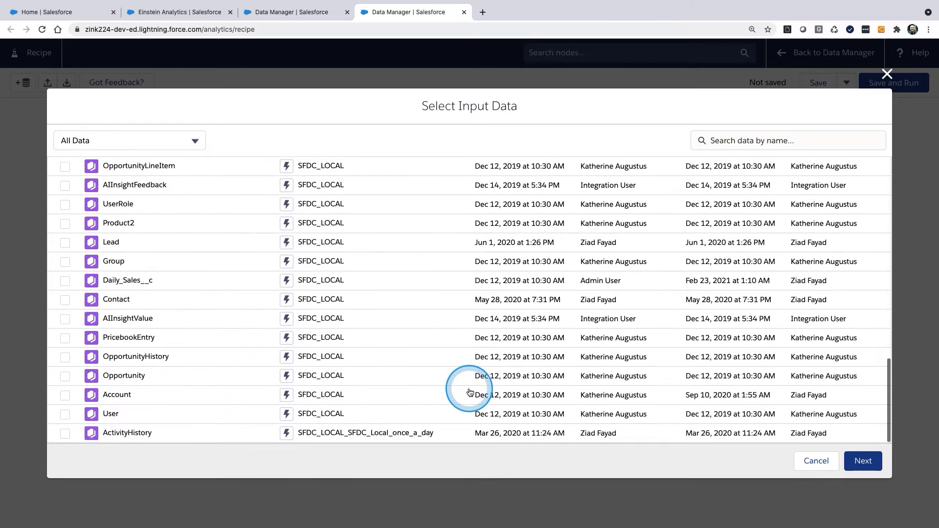
scroll(469, 391, "up", 20)
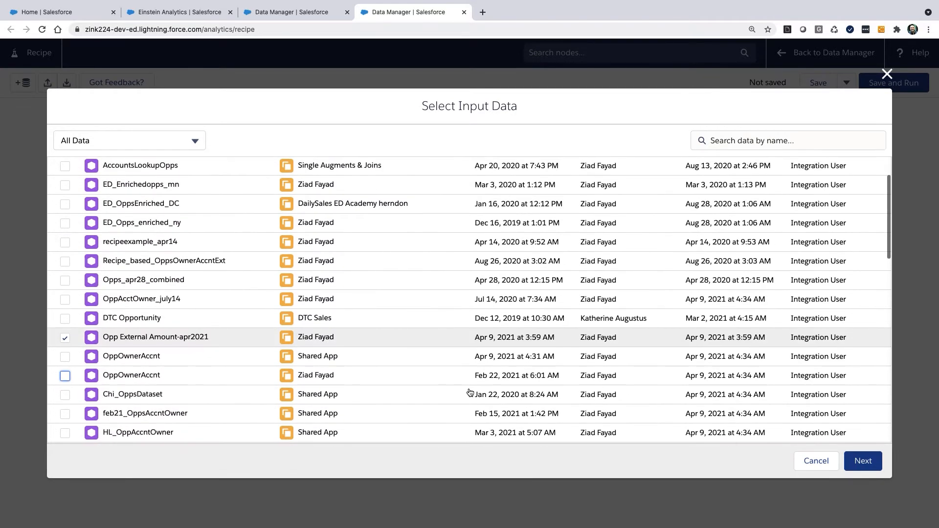
left_click(62, 363)
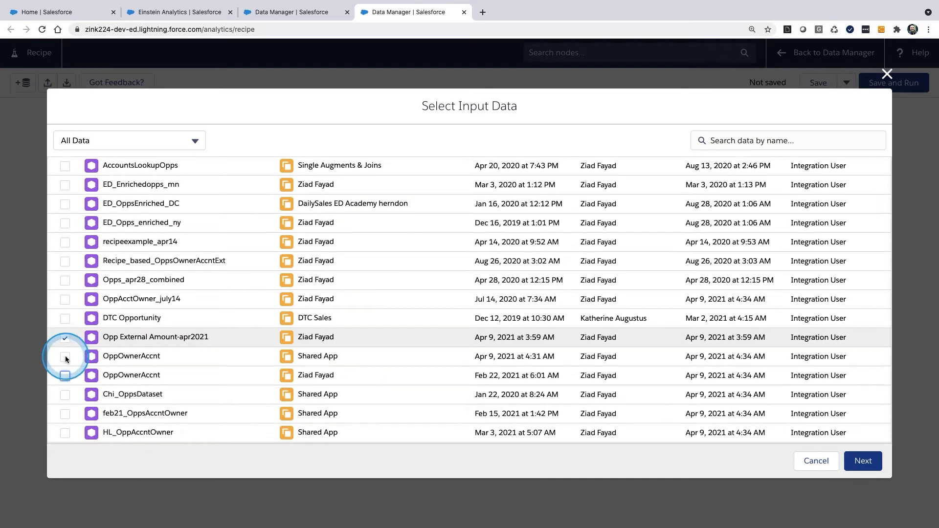
left_click(65, 357)
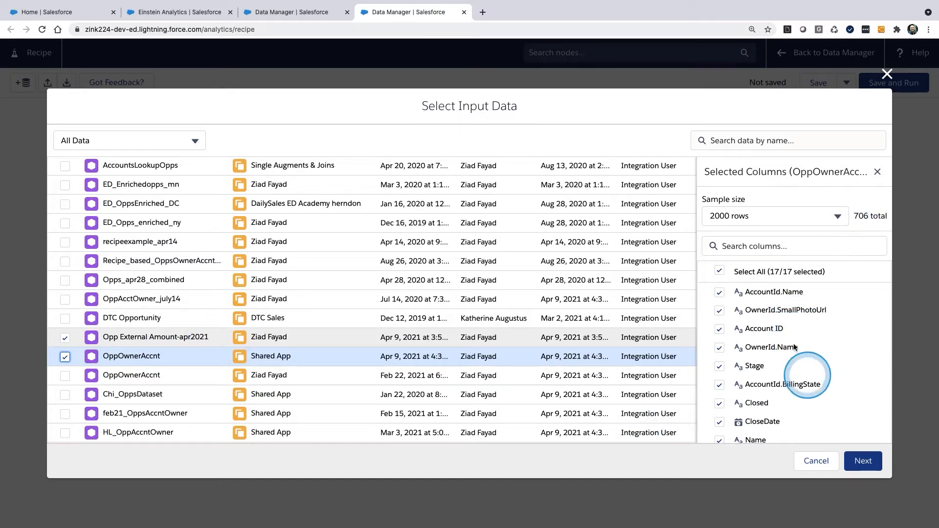
left_click(863, 462)
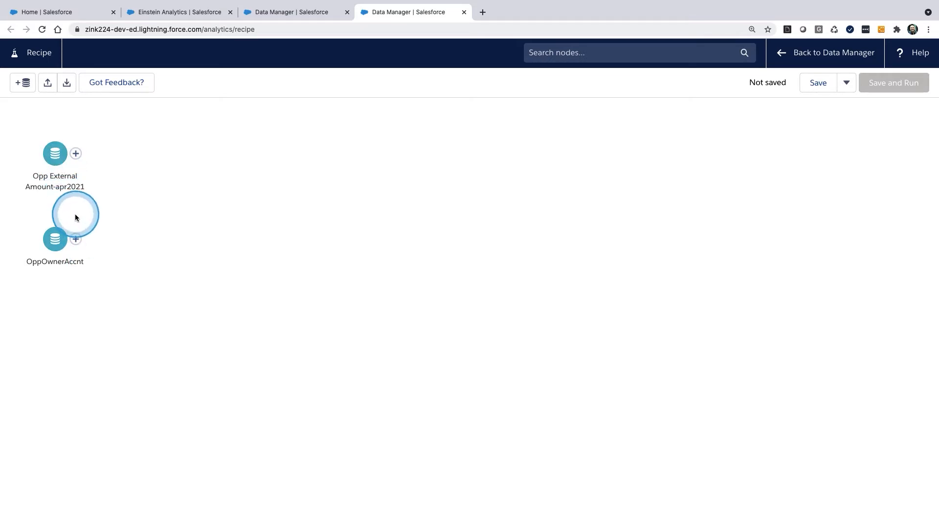
- Connect the Opp External Amount-apr2021 node to the OppOwnerAccnt node with a Join
mouse_move(75, 213)
left_mouse_down()
mouse_move(17, 230)
mouse_move(60, 212)
left_mouse_up()
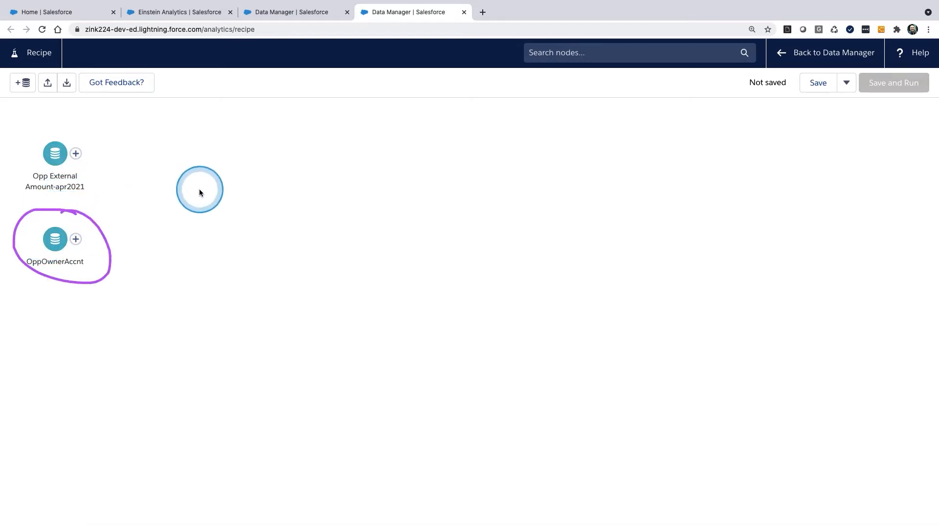
left_click(76, 154)
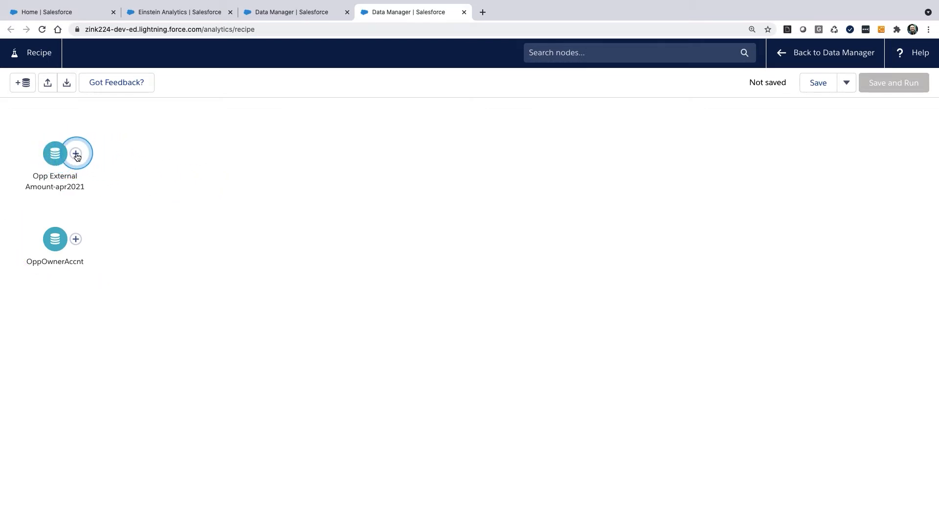
left_click_drag(77, 155, 71, 301)
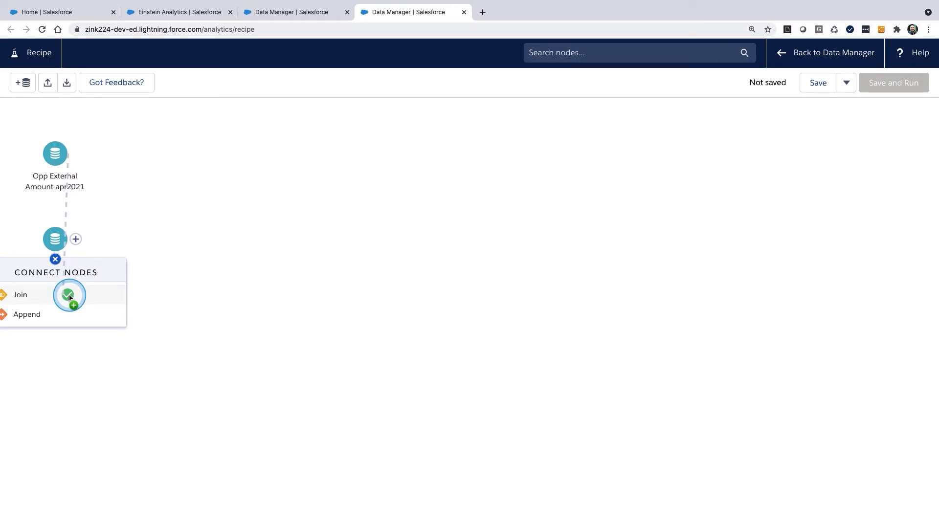
left_click_drag(70, 297, 69, 297)
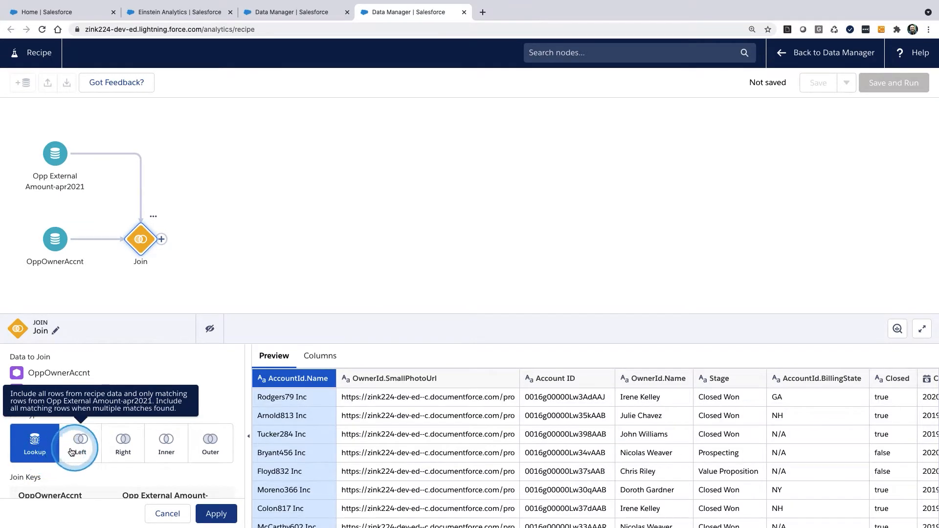
mouse_move(83, 207)
left_mouse_down()
mouse_move(28, 222)
mouse_move(55, 224)
mouse_move(44, 134)
mouse_move(84, 193)
left_mouse_up()
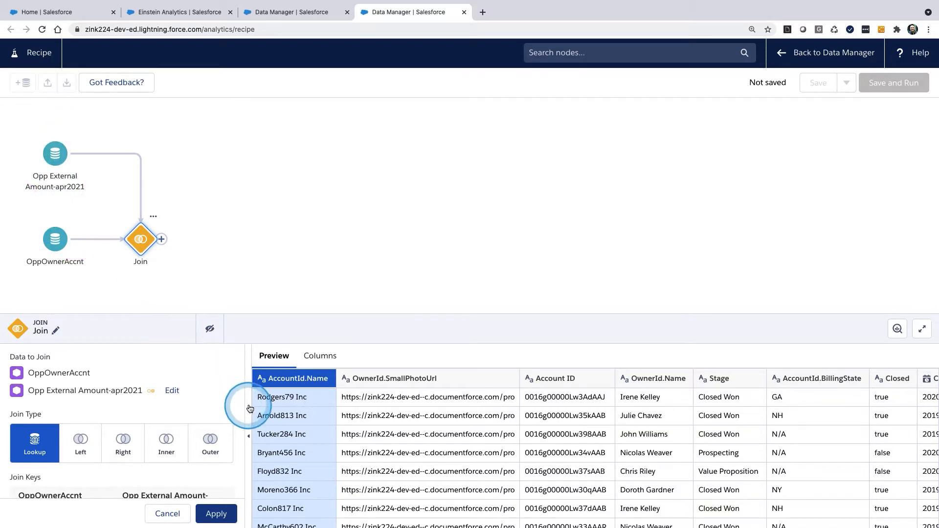
- Set the join's API name prefix for right columns to External
scroll(228, 428, "down", 5)
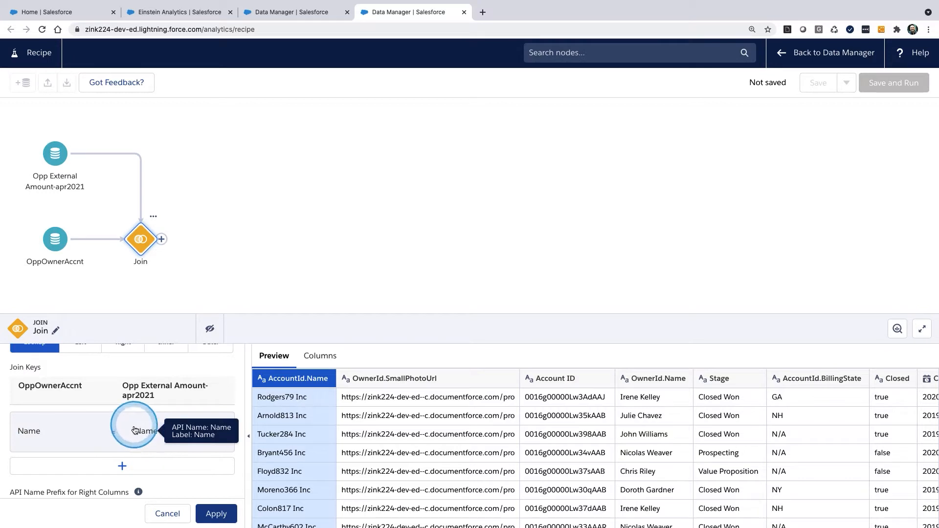
scroll(178, 453, "down", 1)
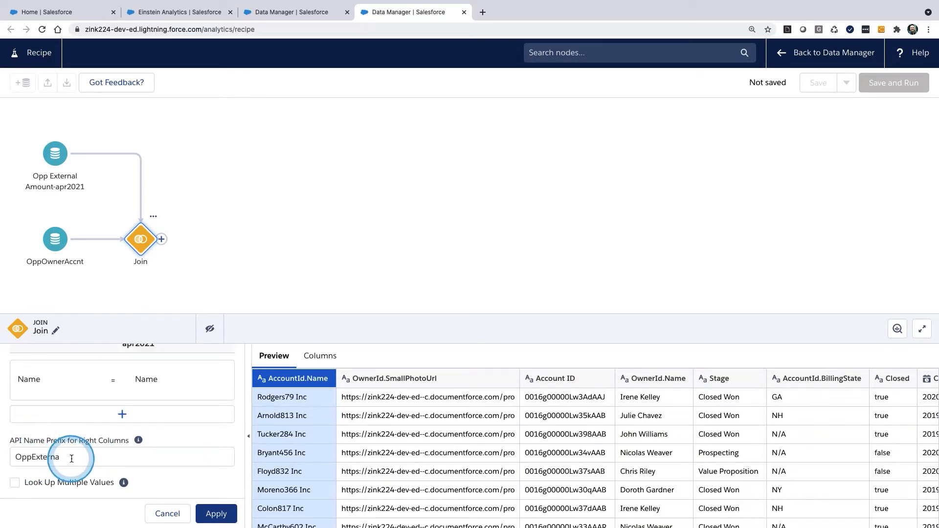
mouse_move(72, 176)
mouse_move(71, 141)
left_mouse_down()
mouse_move(29, 173)
mouse_move(48, 133)
left_mouse_up()
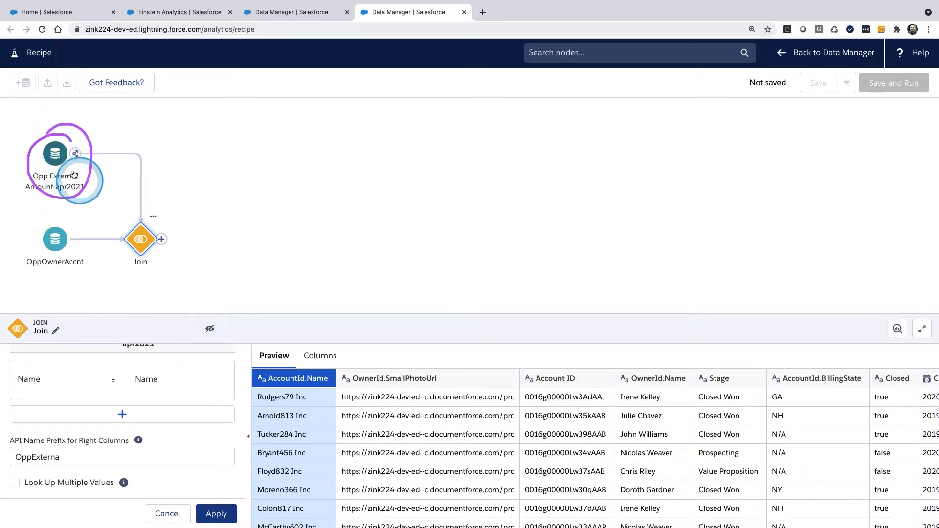
left_click_drag(62, 458, 2, 460)
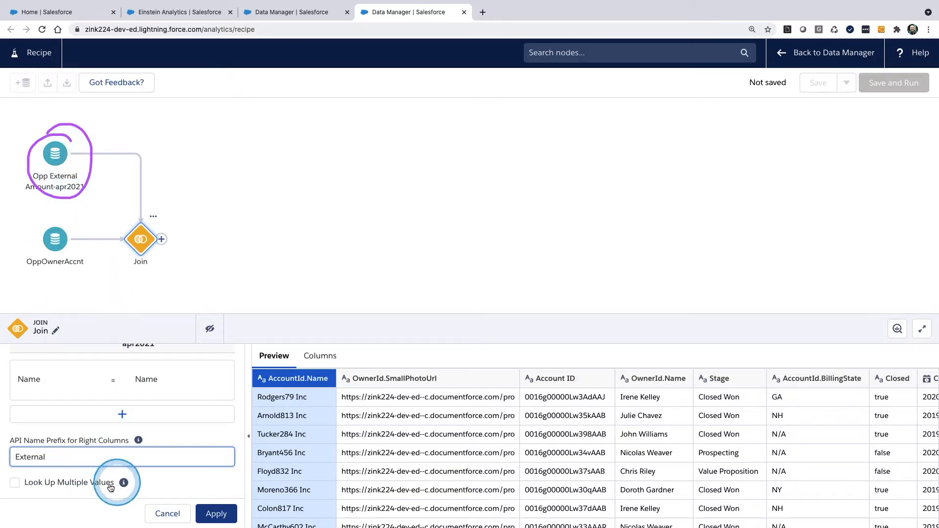
scroll(158, 452, "up", 1)
scroll(159, 452, "up", 5)
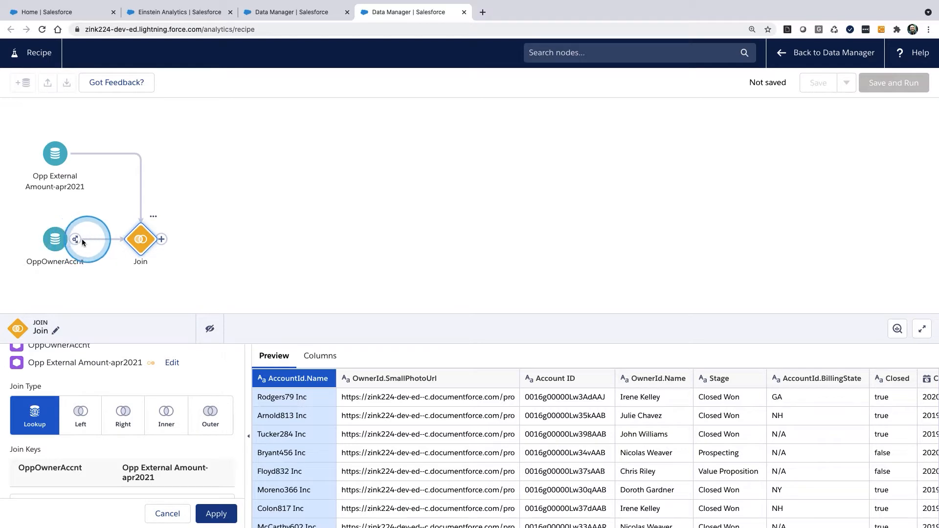
mouse_move(101, 225)
left_mouse_down()
mouse_move(87, 236)
mouse_move(108, 238)
left_mouse_up()
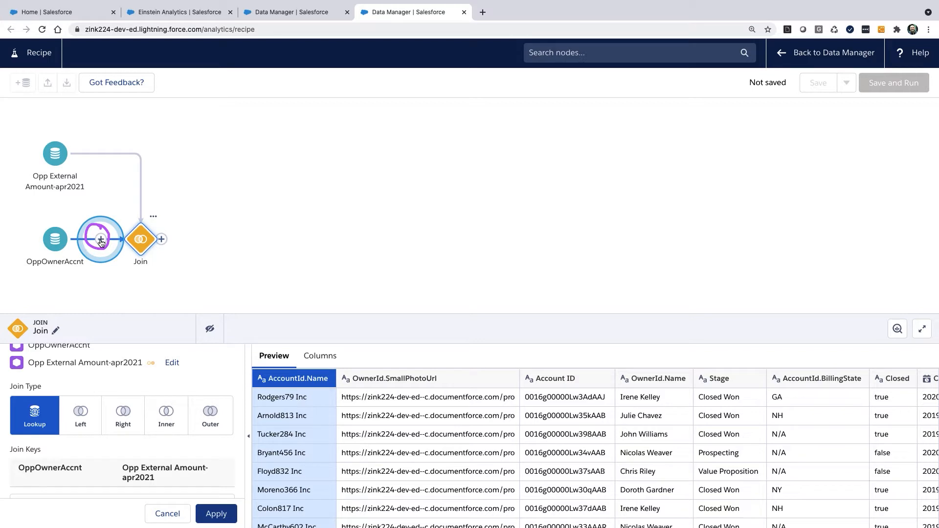
left_click(101, 239)
left_click(215, 270)
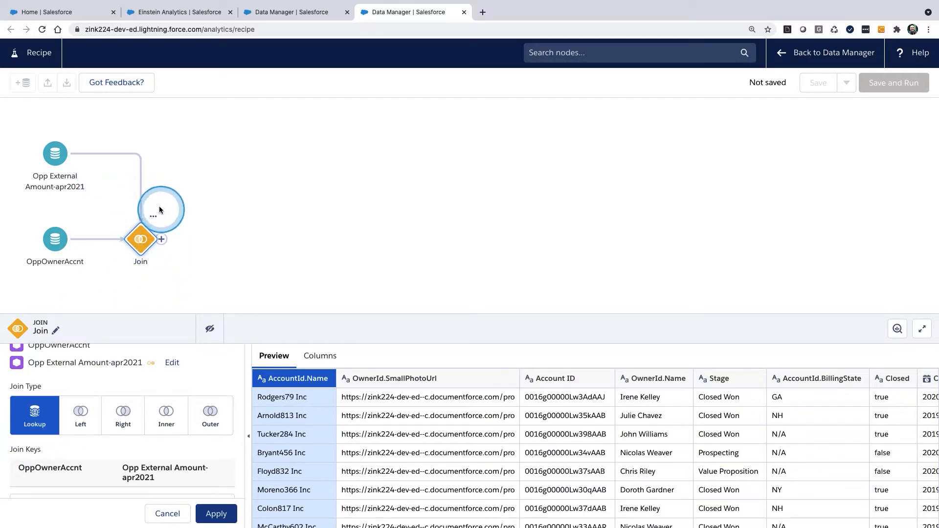
- Keep editing the Join node and apply its pending changes
left_click(162, 242)
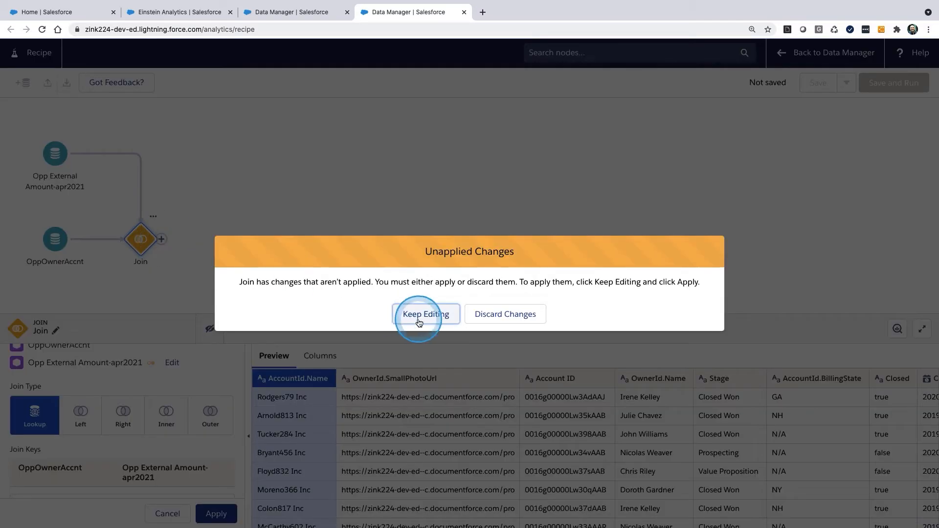
left_click(442, 317)
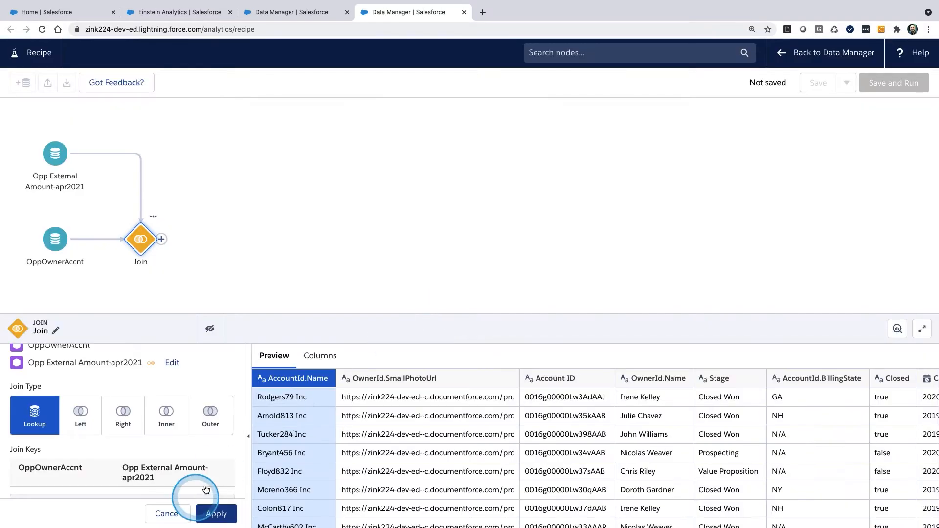
left_click(224, 514)
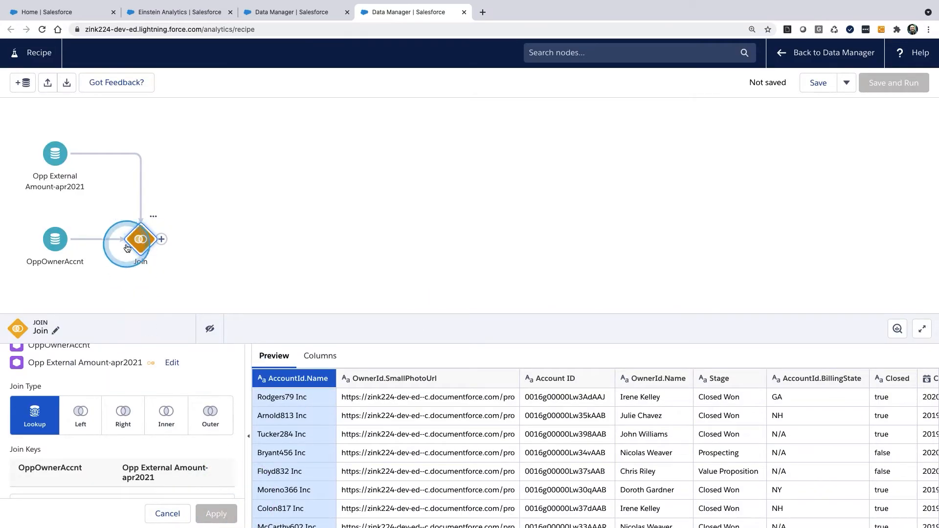
- Add a Transform node after the Join node and expand its preview to full size
left_click(162, 239)
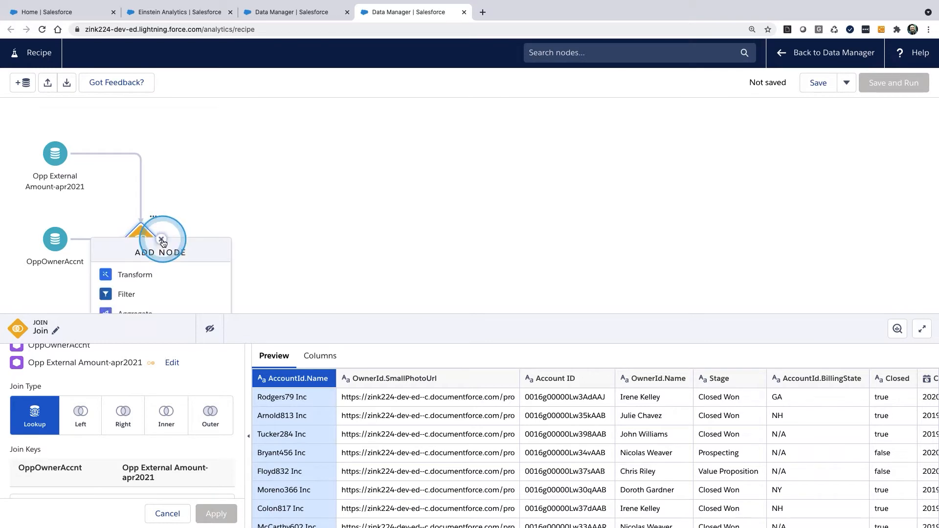
left_click(205, 254)
left_click(162, 240)
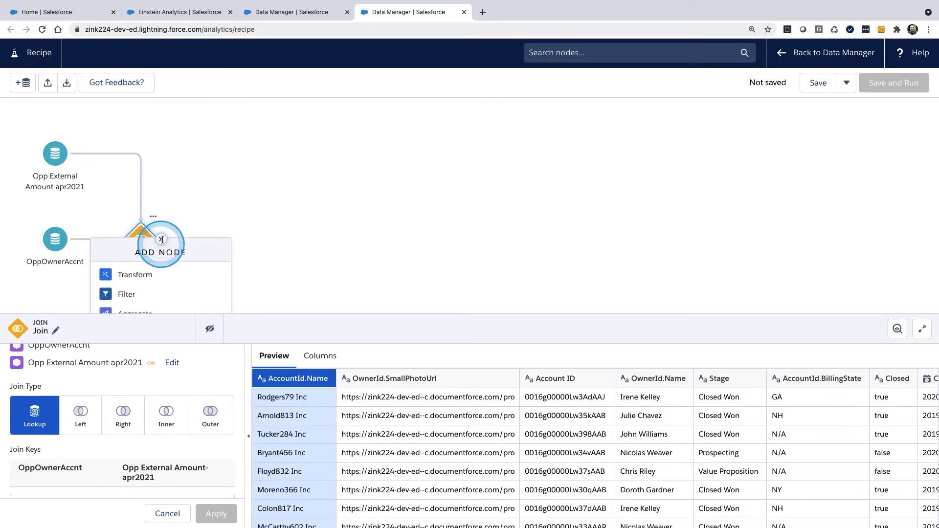
left_click(149, 276)
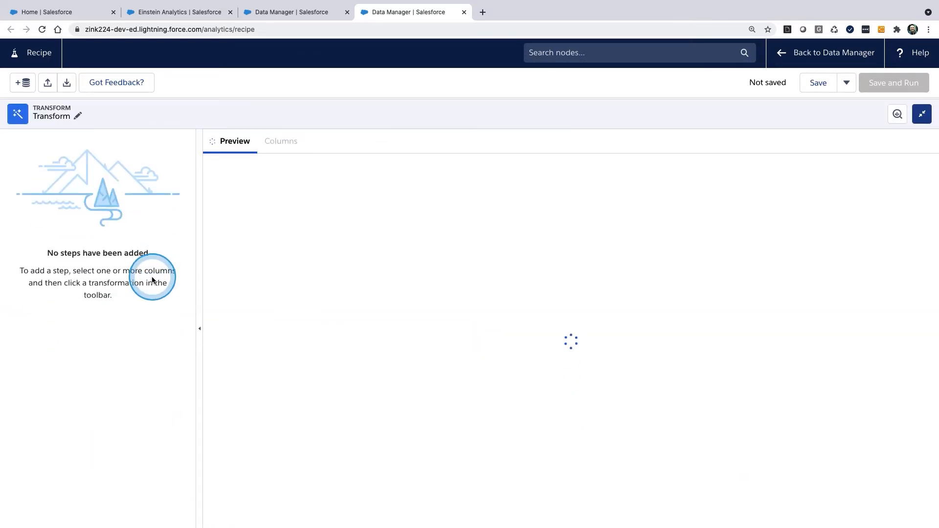
left_click(922, 114)
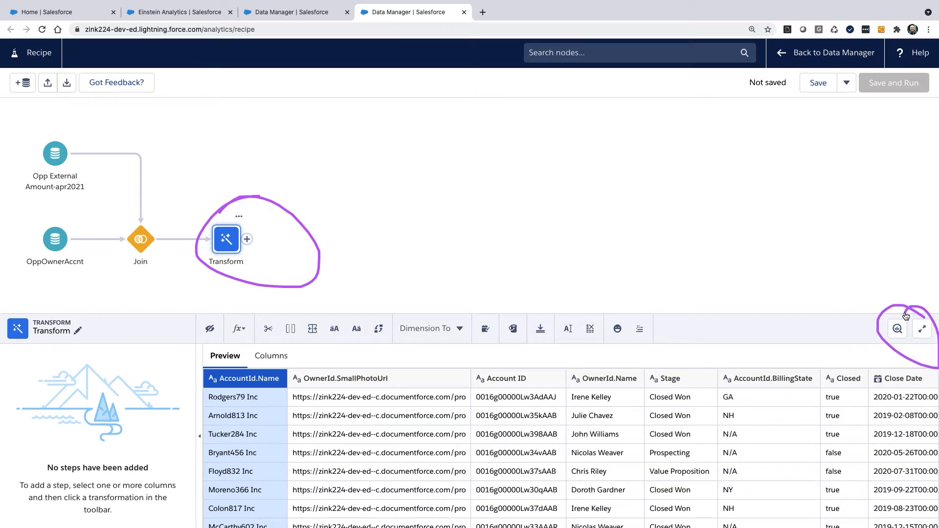
left_click(922, 329)
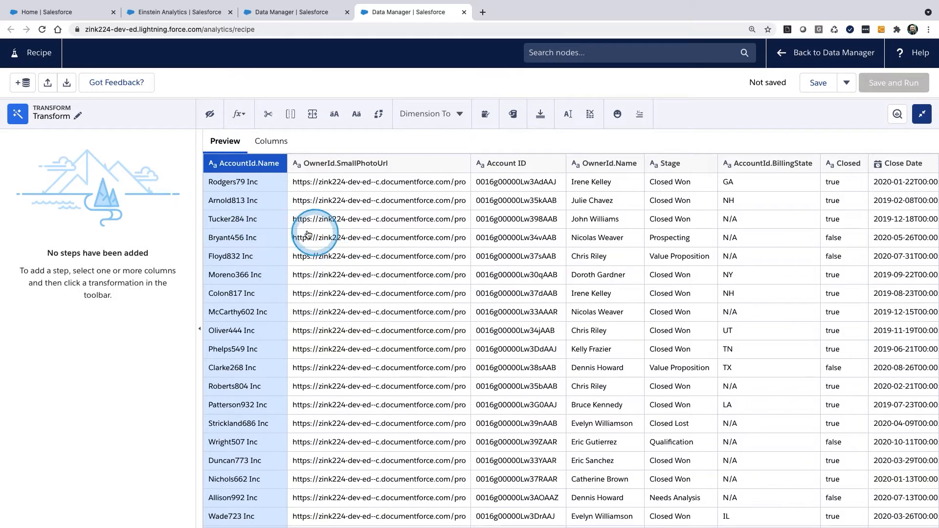
- Select the Closed column in the Transform node's preview
scroll(547, 309, "right", 2)
scroll(547, 308, "right", 6)
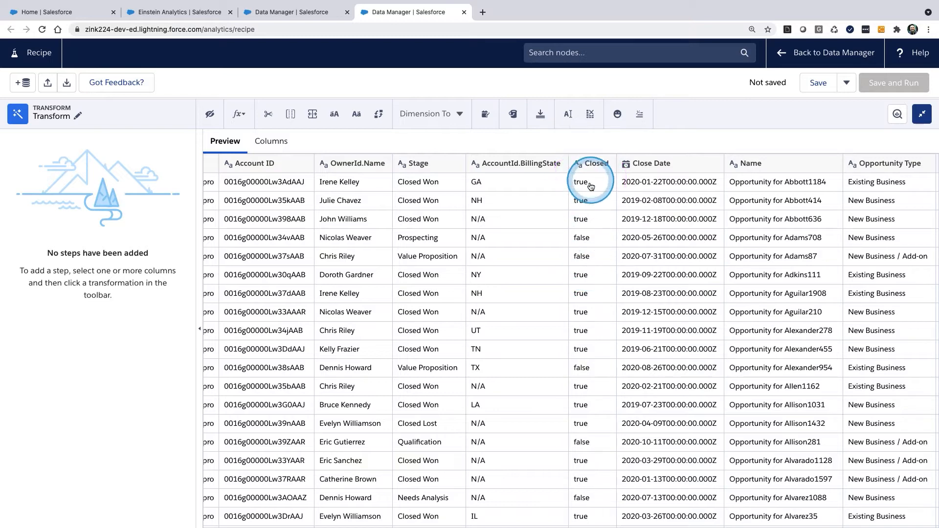
left_click(596, 165)
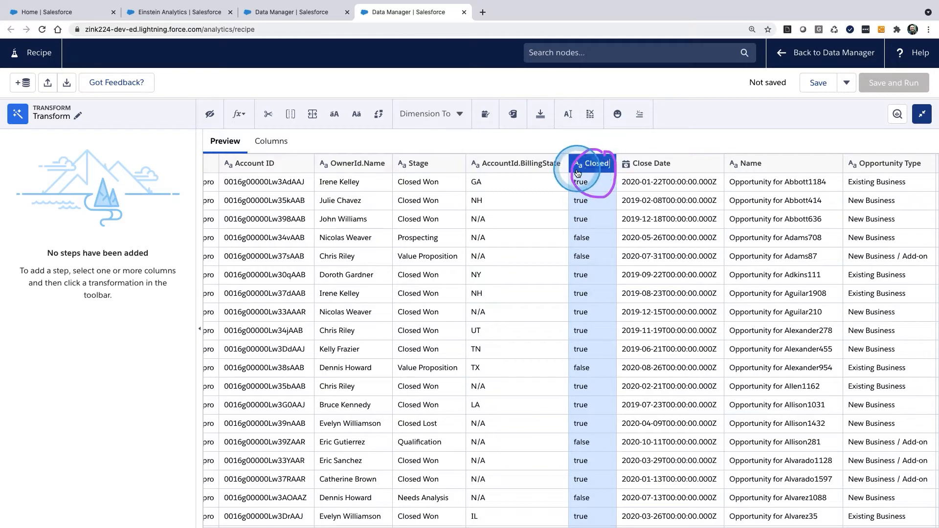
mouse_move(568, 148)
left_mouse_down()
mouse_move(589, 131)
mouse_move(233, 131)
left_mouse_up()
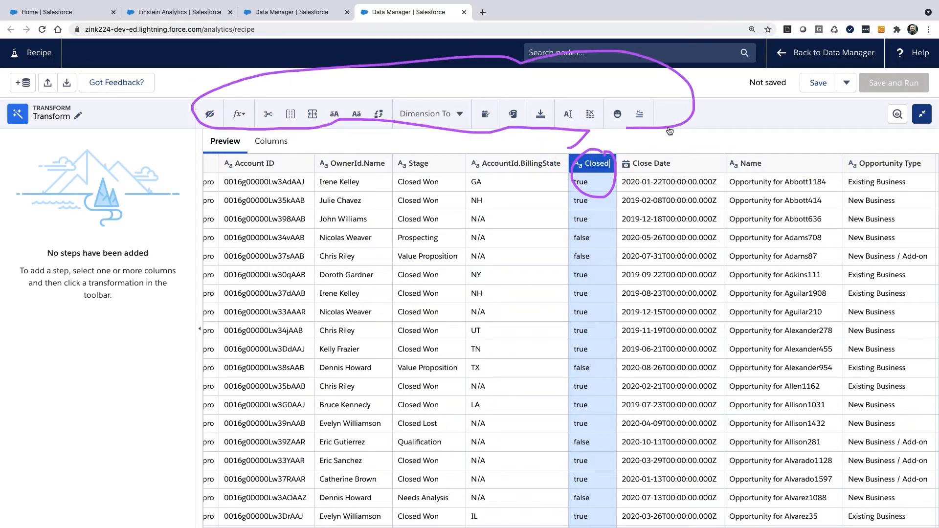
left_click_drag(670, 131, 575, 130)
key("Escape")
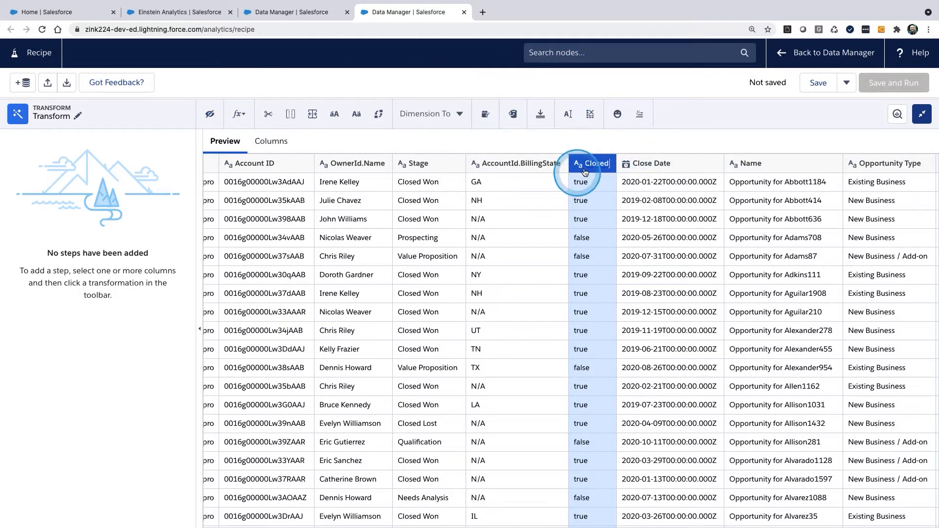
left_click(241, 114)
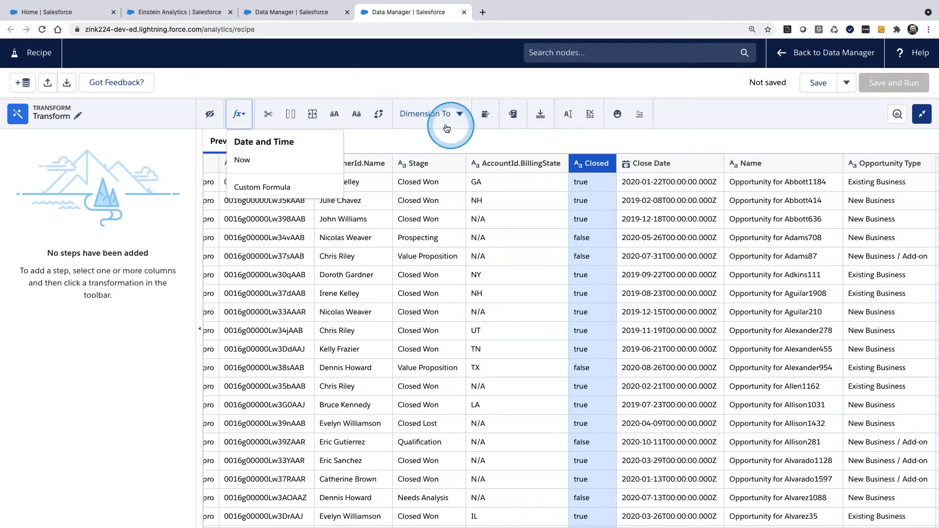
left_click(461, 114)
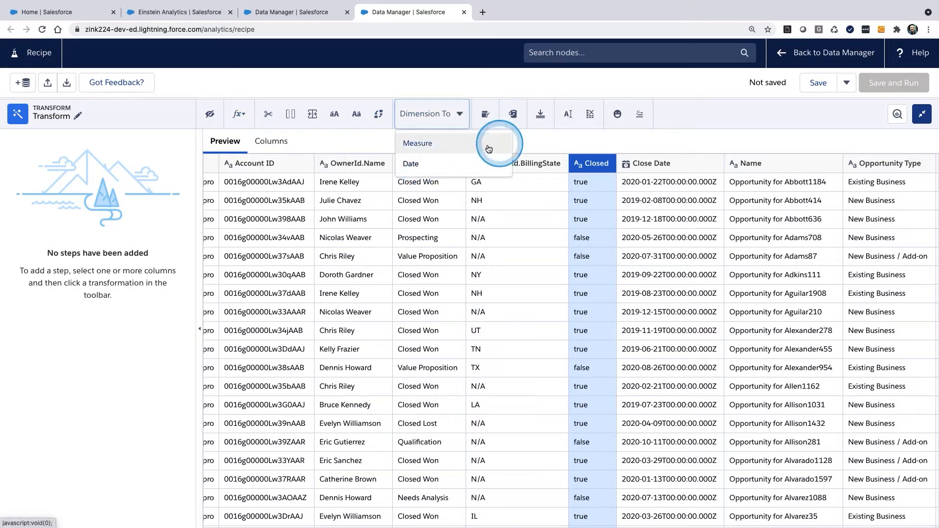
left_click(521, 141)
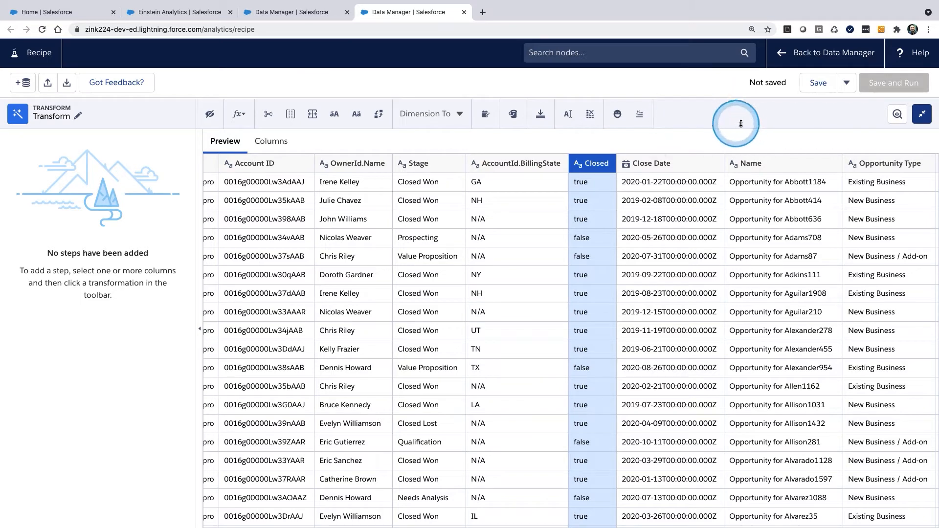
- Start a Bucket transformation on the Closed column and define a bucket labelled Yes for the value true
left_click(516, 119)
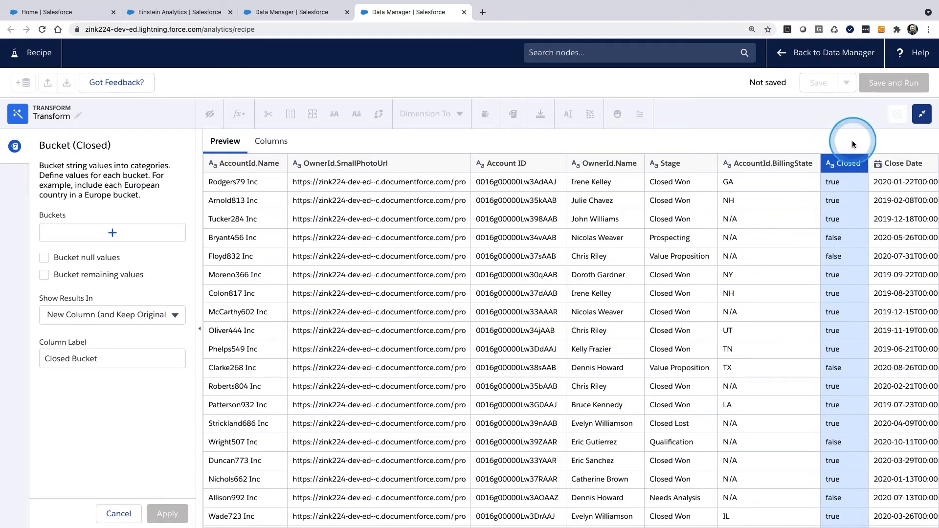
left_click(113, 234)
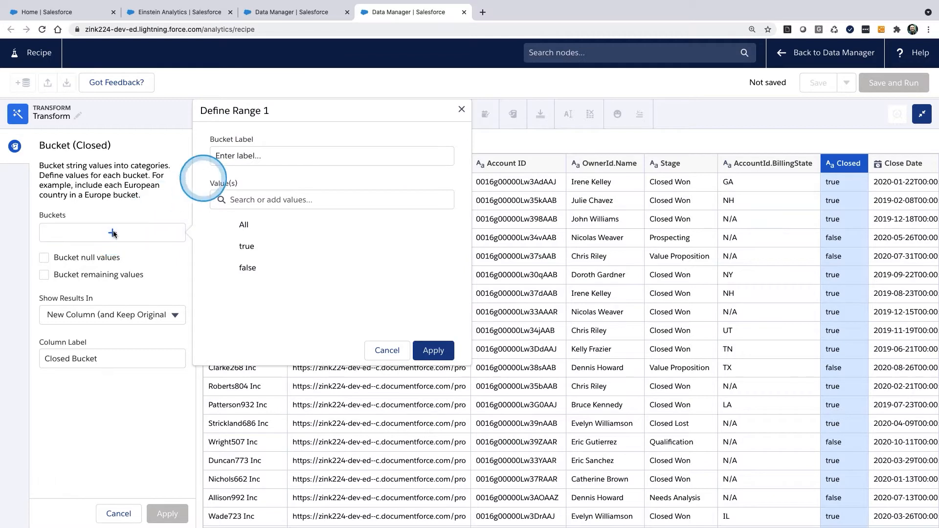
left_click(227, 156)
type("YEs")
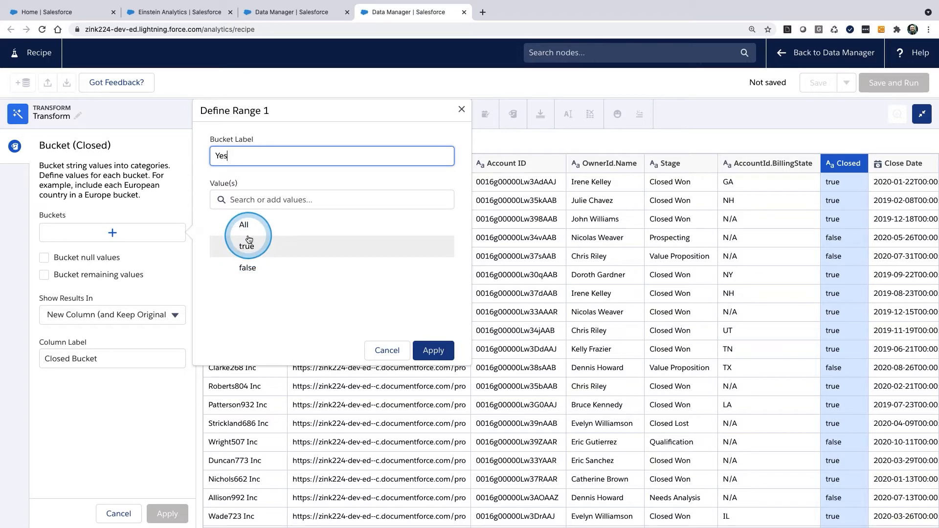
left_click(249, 247)
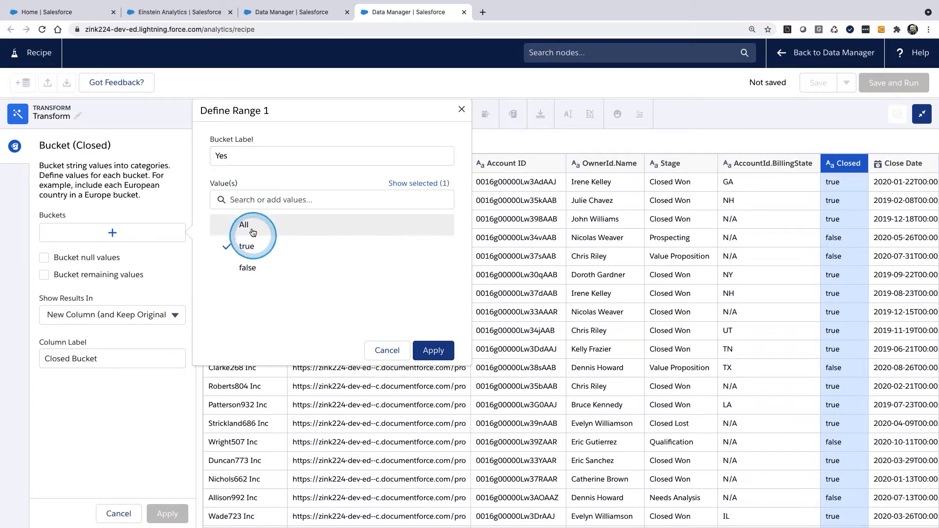
left_click(435, 351)
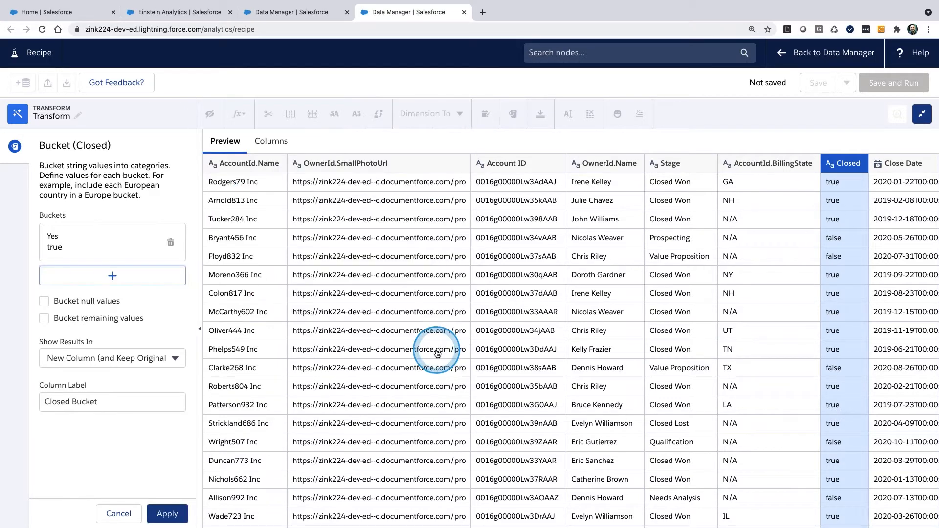
- Add a second bucket labelled No that contains the value false
left_click(106, 277)
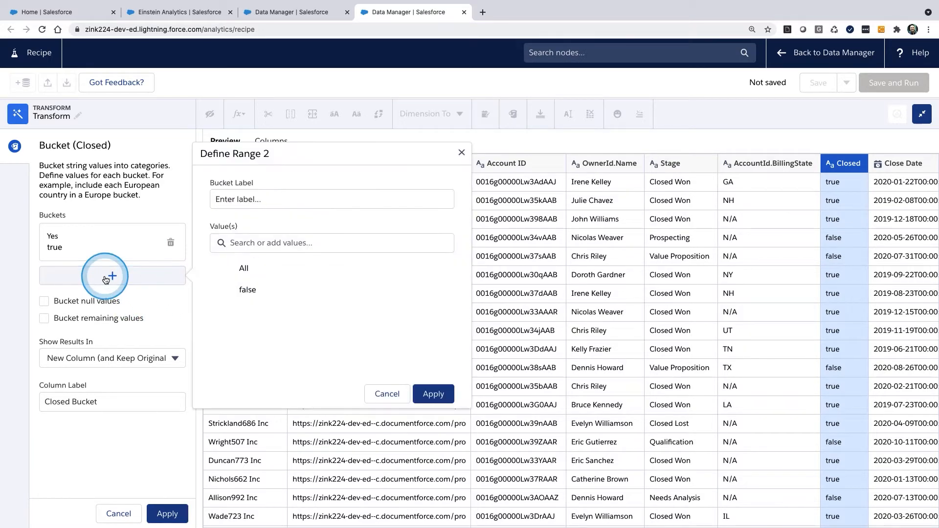
left_click(252, 200)
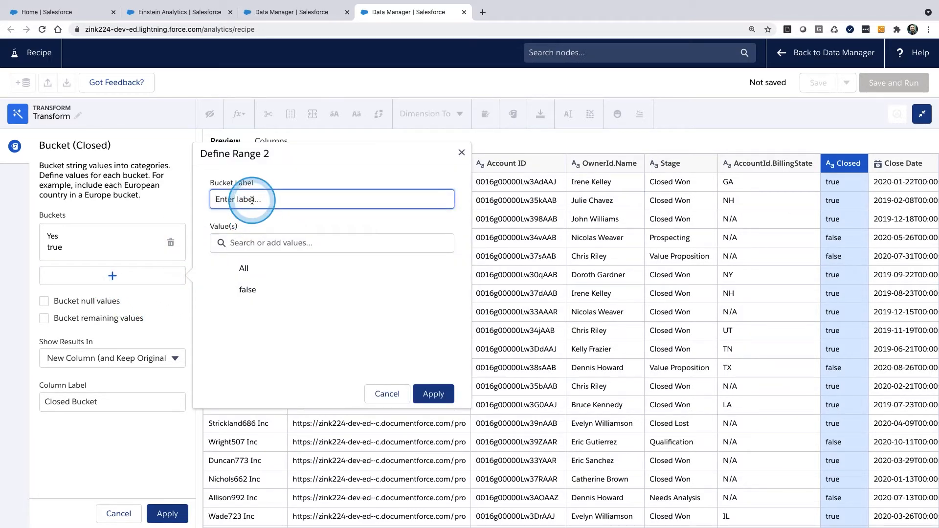
left_click(247, 289)
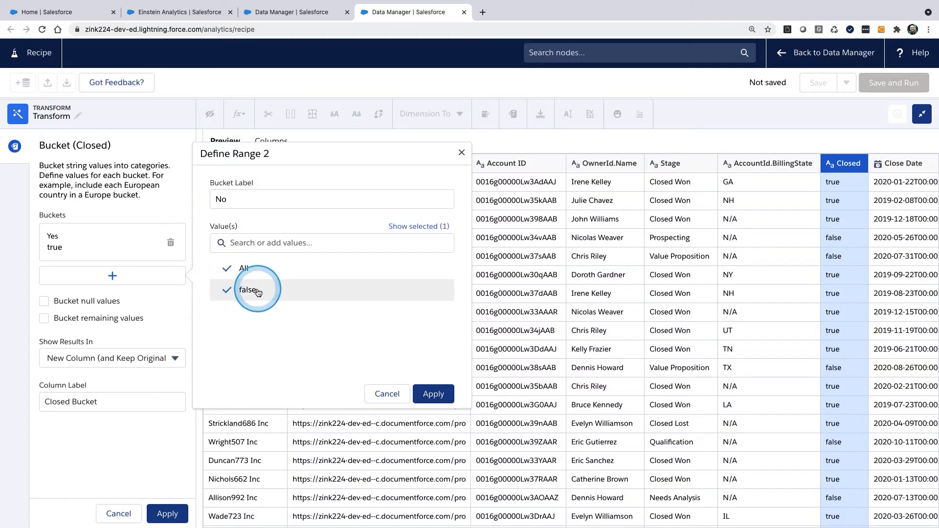
left_click(307, 319)
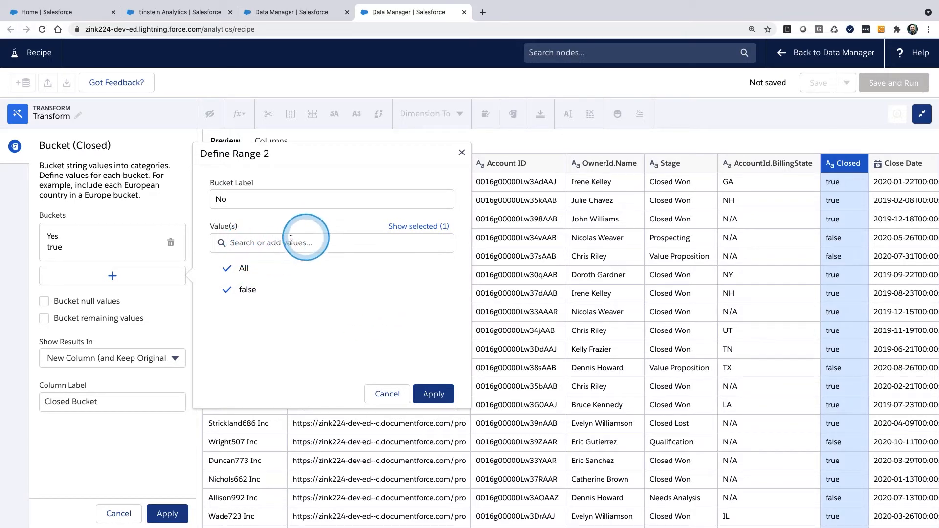
left_click(437, 397)
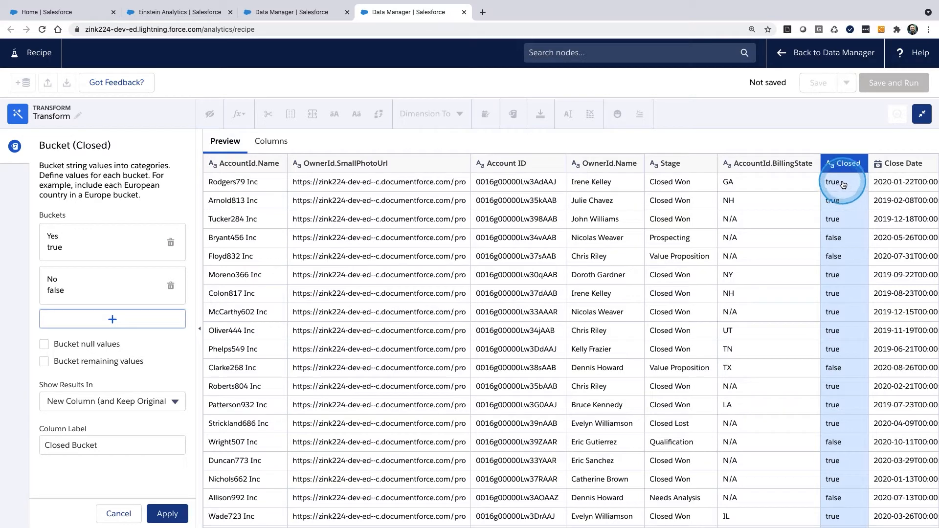
left_click_drag(843, 179, 853, 240)
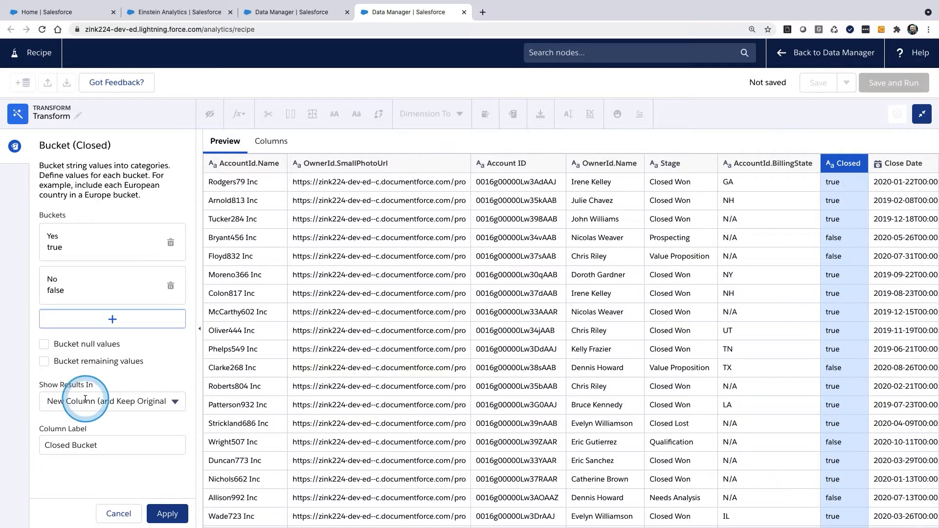
- Bucket the null values as NA and the remaining values as Other
left_click(45, 344)
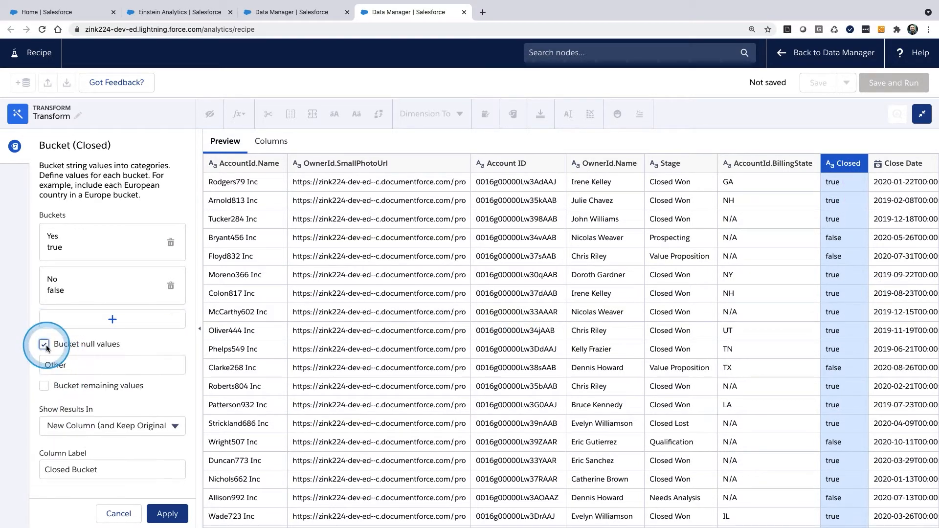
double_click(67, 365)
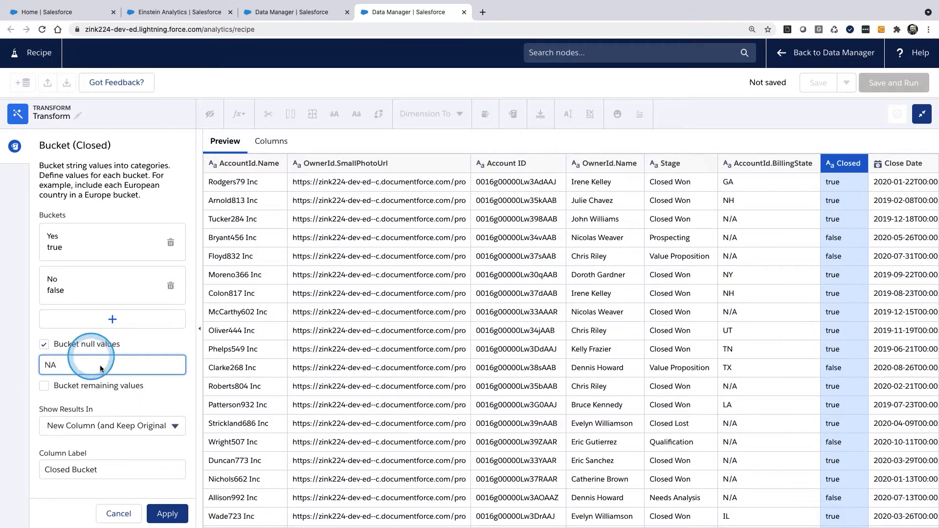
left_click(43, 386)
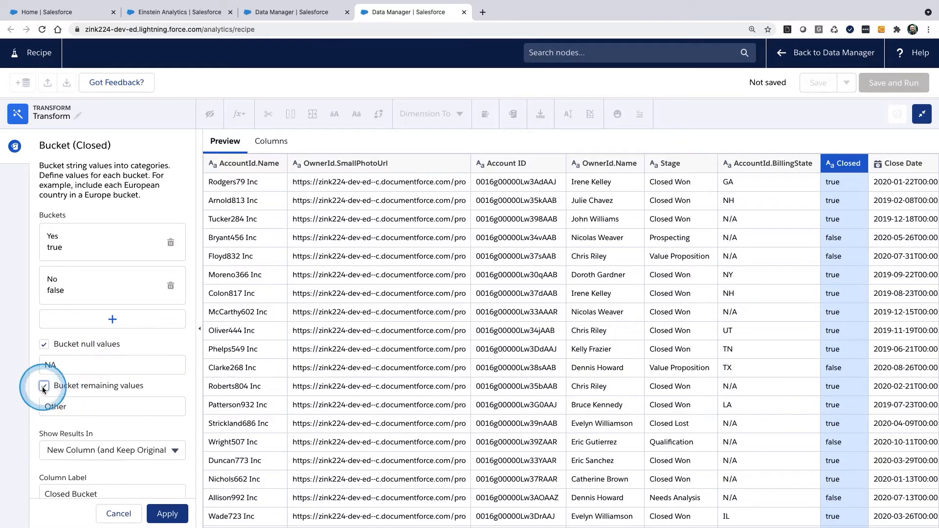
left_click(81, 408)
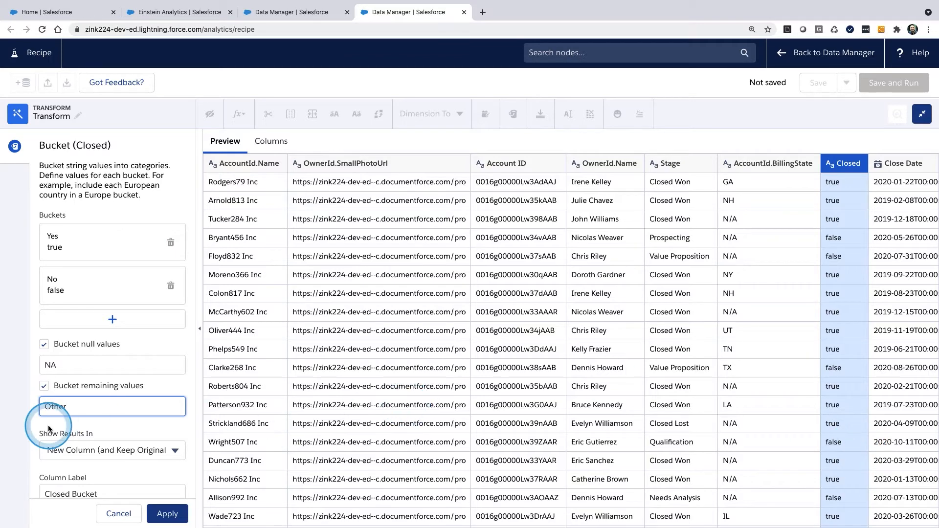
- Switch the bucket results to New Column (and Drop Original) and back to New Column (and Keep Original)
scroll(74, 403, "down", 1)
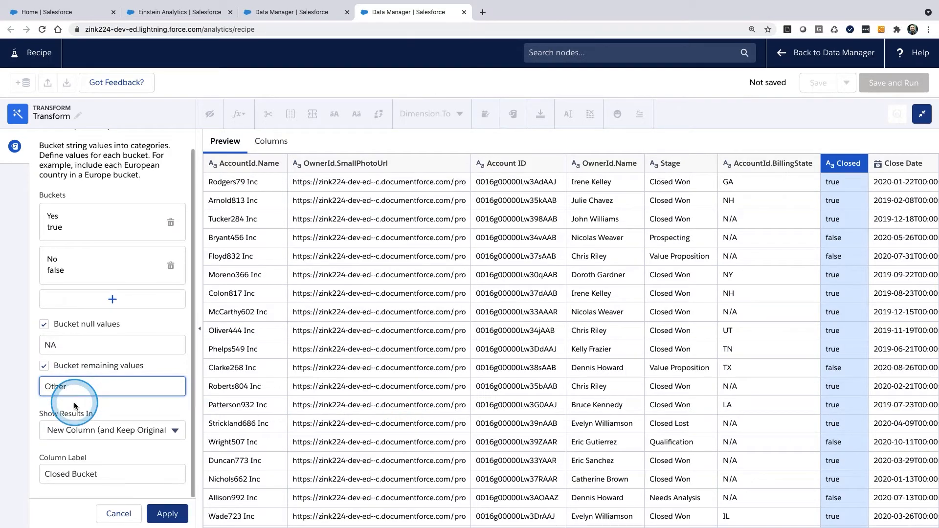
left_click(175, 428)
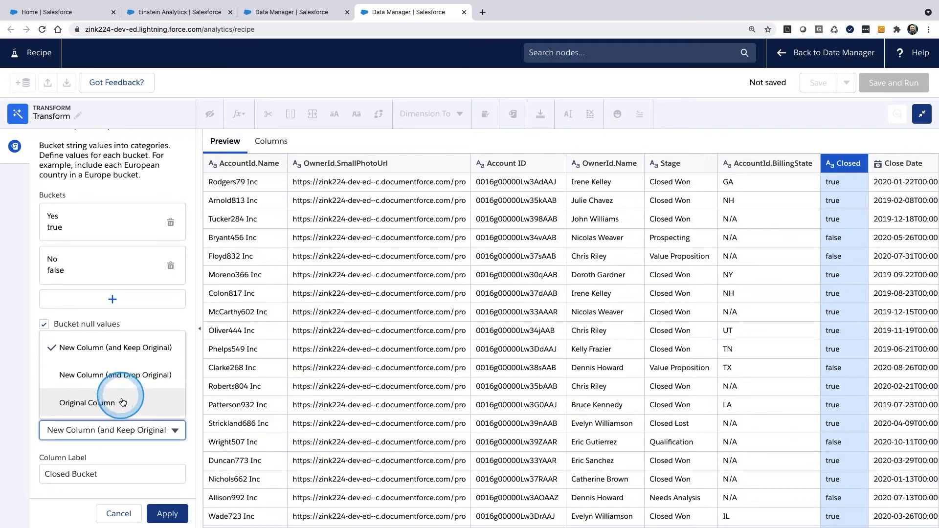
left_click(126, 382)
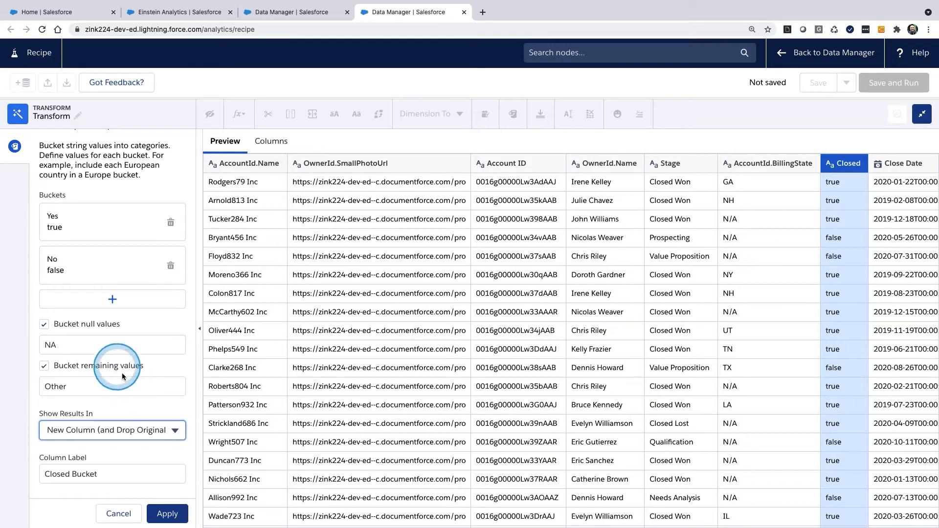
left_click(175, 430)
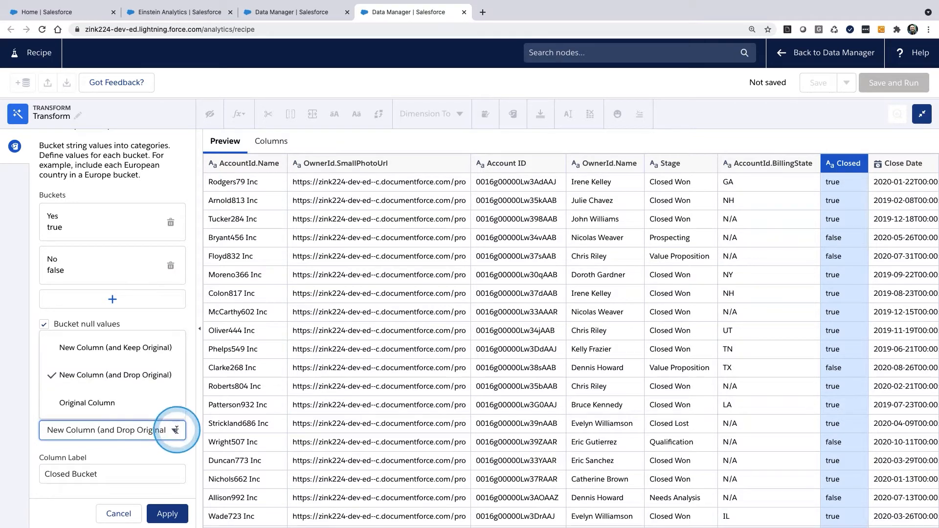
left_click(123, 348)
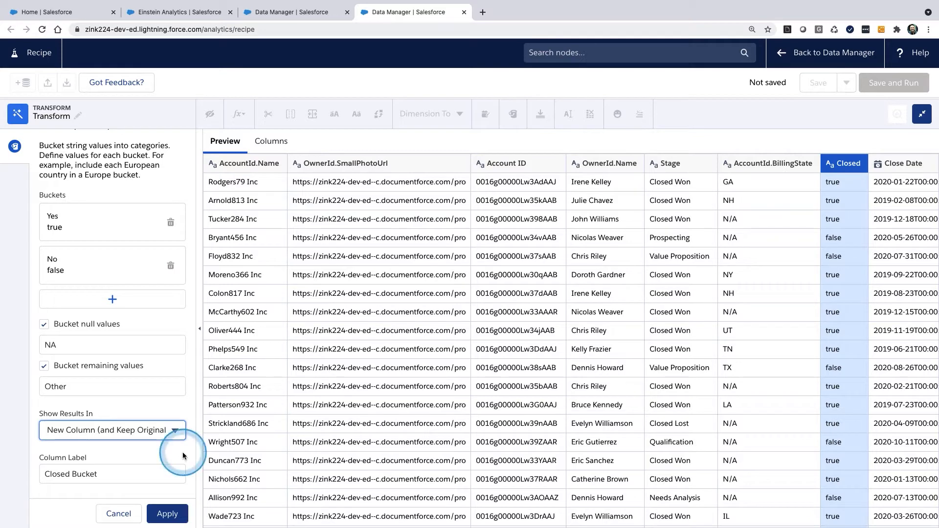
- Set the bucket column's label to Closed Y/N
left_click(80, 474)
double_click(80, 474)
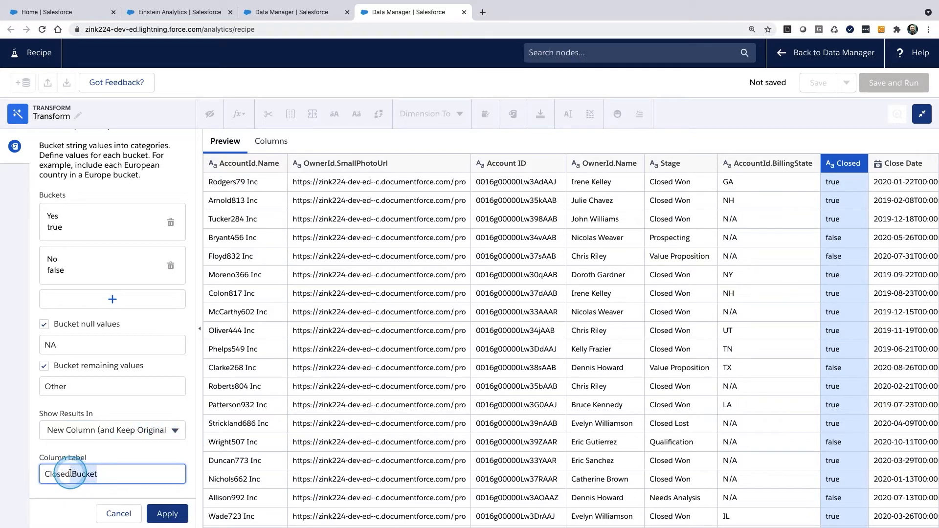
key("BackSpace")
type("Y")
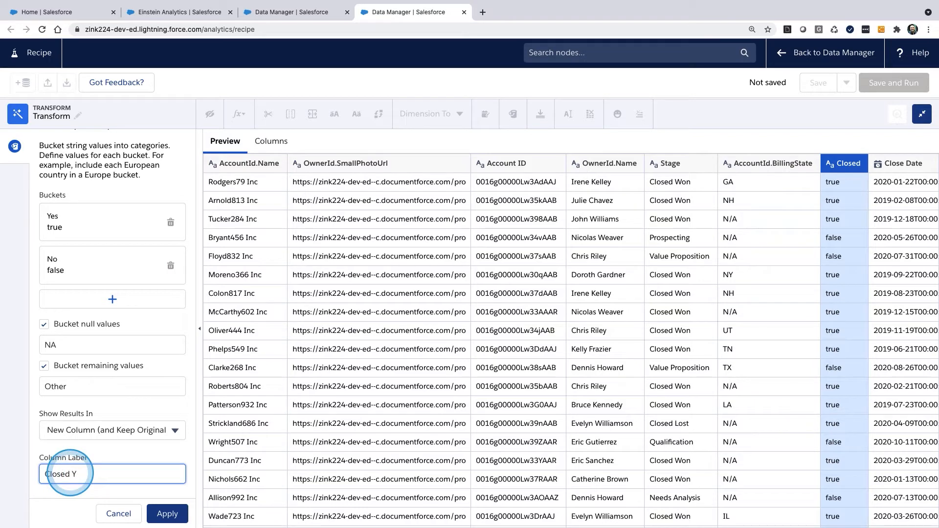
type("/N")
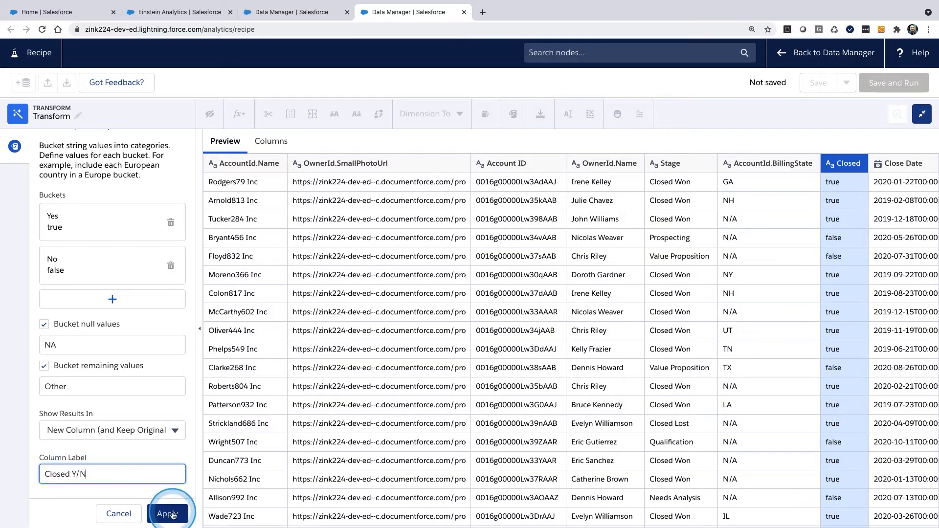
- Apply the bucket transformation on Closed and check the Closed Y/N column in the preview
left_click(172, 515)
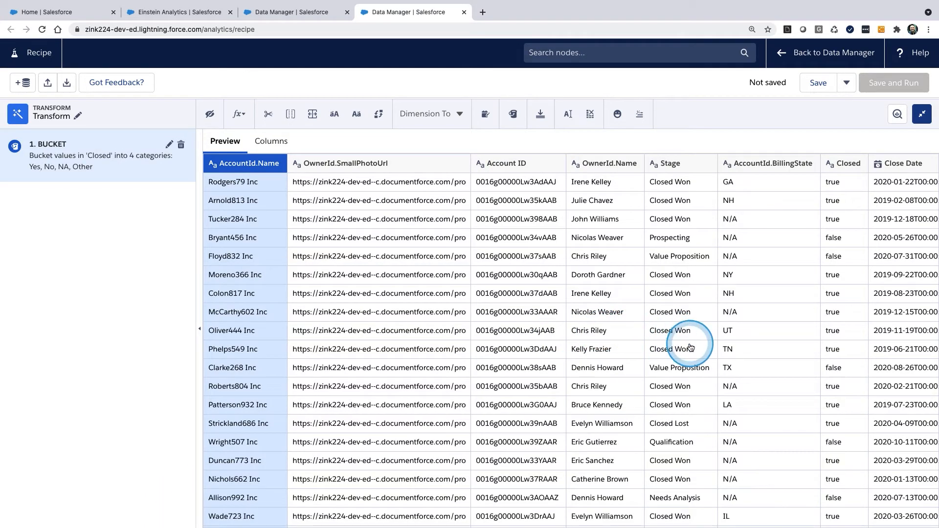
scroll(690, 347, "right", 15)
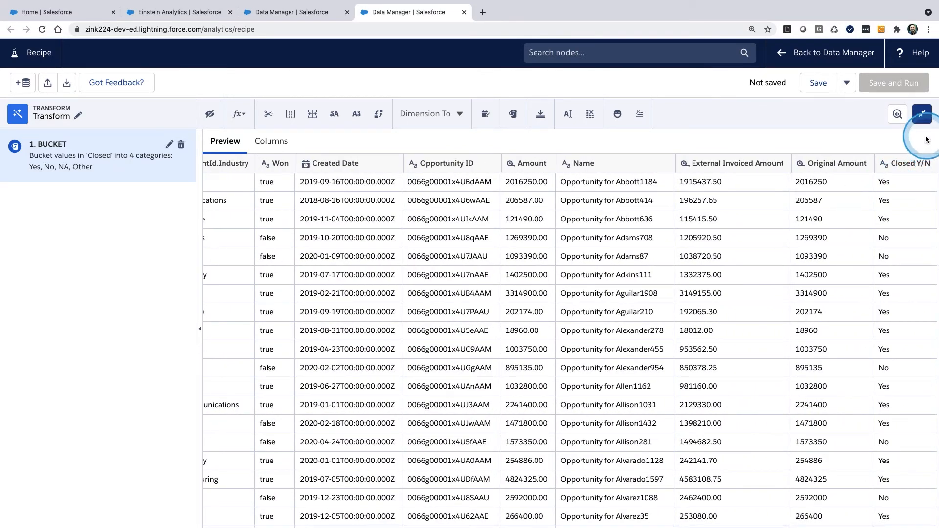
left_click_drag(927, 137, 871, 153)
left_click_drag(934, 151, 923, 147)
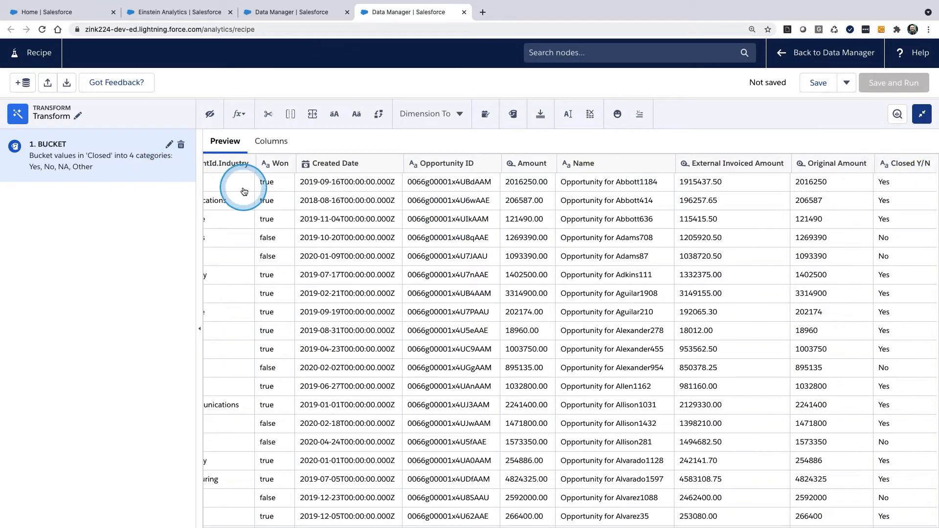
- Select the Close Date column in the preview
scroll(650, 277, "left", 10)
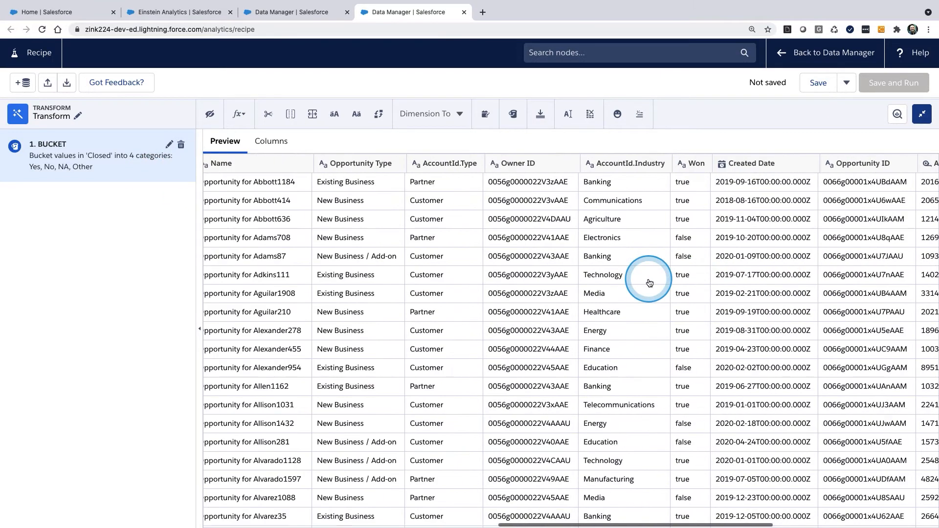
scroll(650, 282, "left", 3)
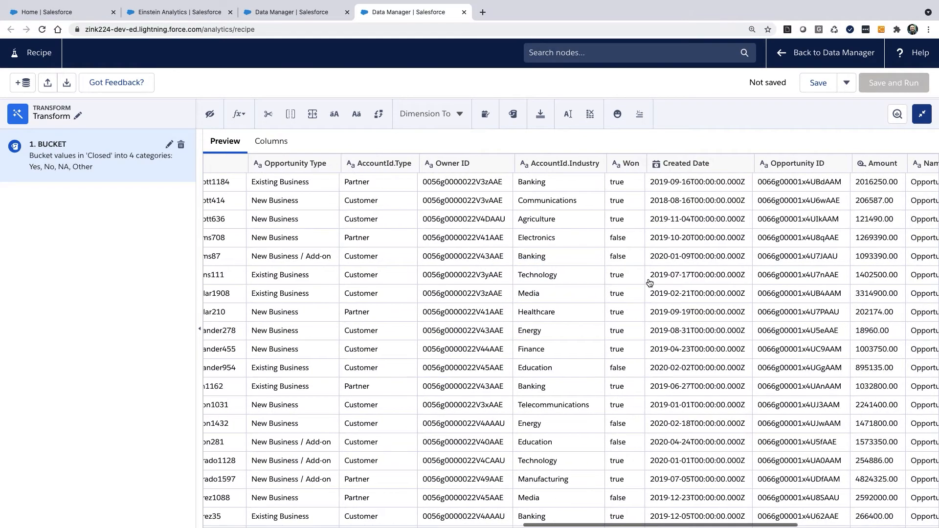
scroll(650, 283, "left", 8)
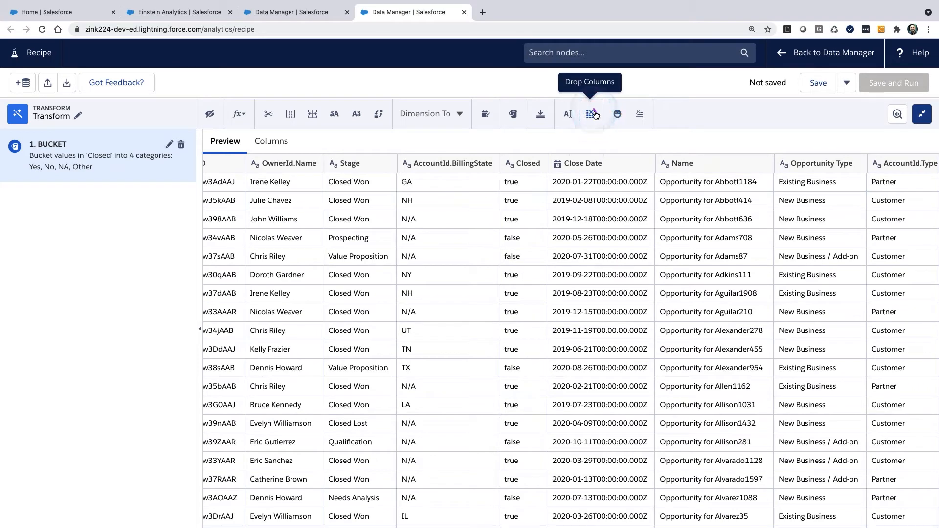
mouse_move(597, 116)
left_mouse_down()
mouse_move(597, 167)
mouse_move(611, 152)
left_mouse_up()
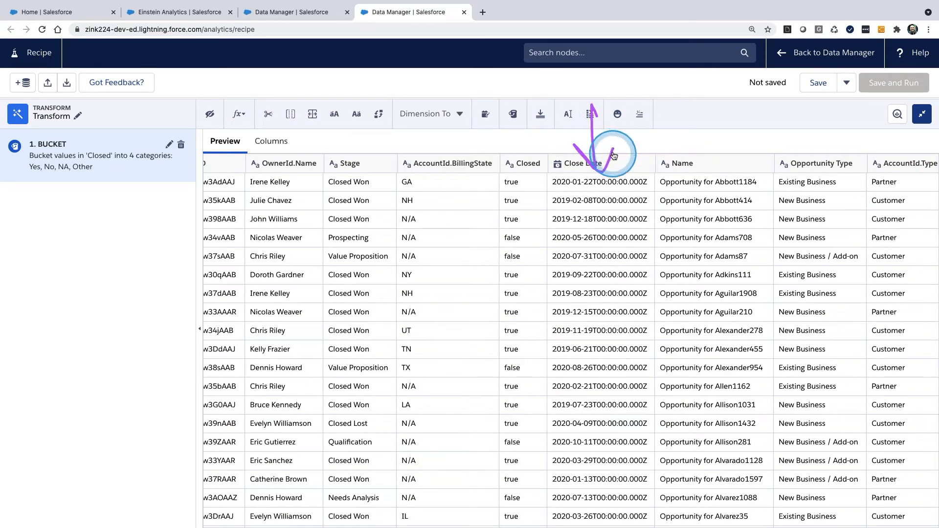
left_click(611, 167)
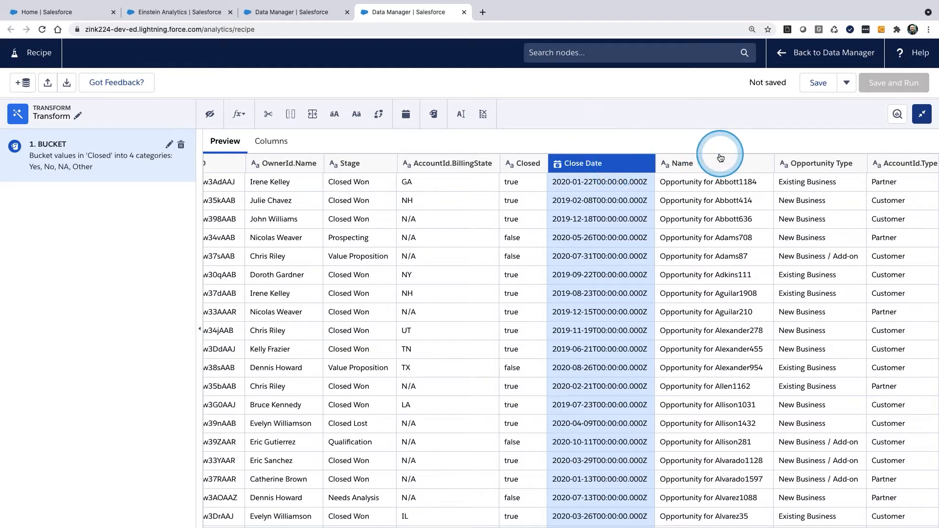
mouse_move(697, 143)
left_mouse_down()
mouse_move(729, 377)
mouse_move(888, 110)
mouse_move(710, 128)
mouse_move(717, 146)
left_mouse_up()
mouse_move(751, 232)
left_mouse_down()
mouse_move(802, 293)
mouse_move(782, 255)
mouse_move(847, 285)
left_mouse_up()
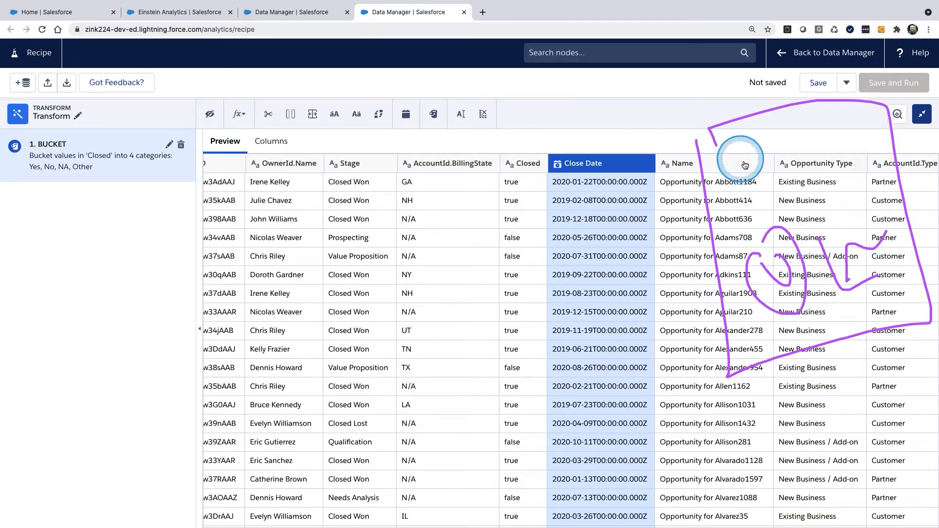
left_click_drag(731, 160, 750, 175)
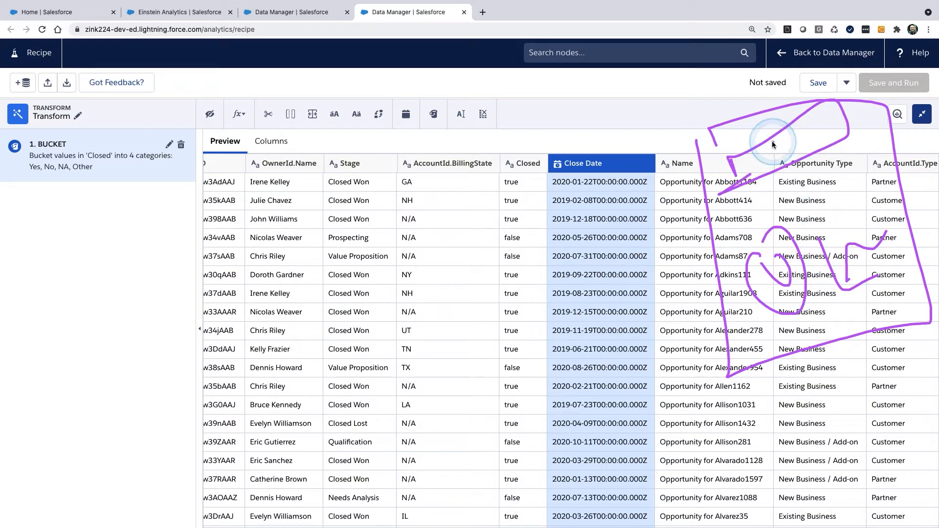
left_click_drag(771, 137, 782, 164)
left_click_drag(802, 118, 815, 153)
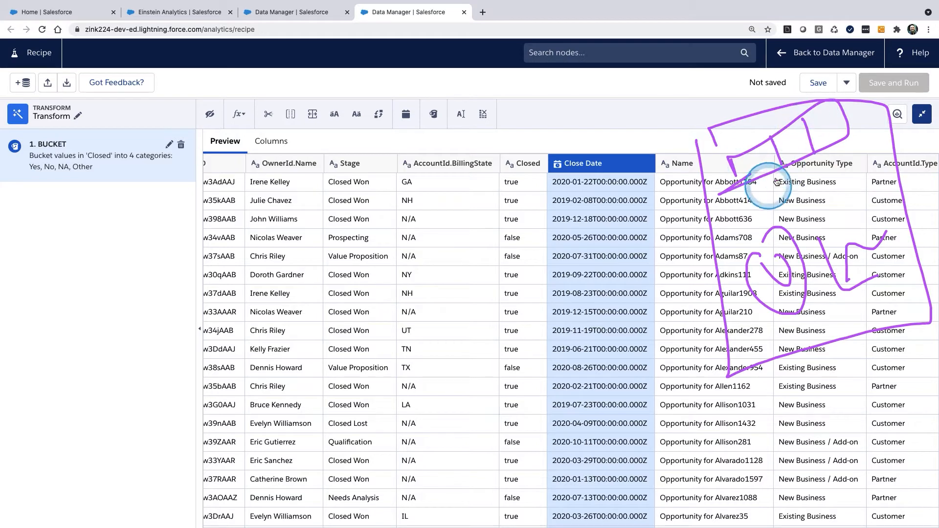
mouse_move(743, 159)
left_mouse_down()
mouse_move(745, 173)
mouse_move(766, 153)
mouse_move(801, 158)
left_mouse_up()
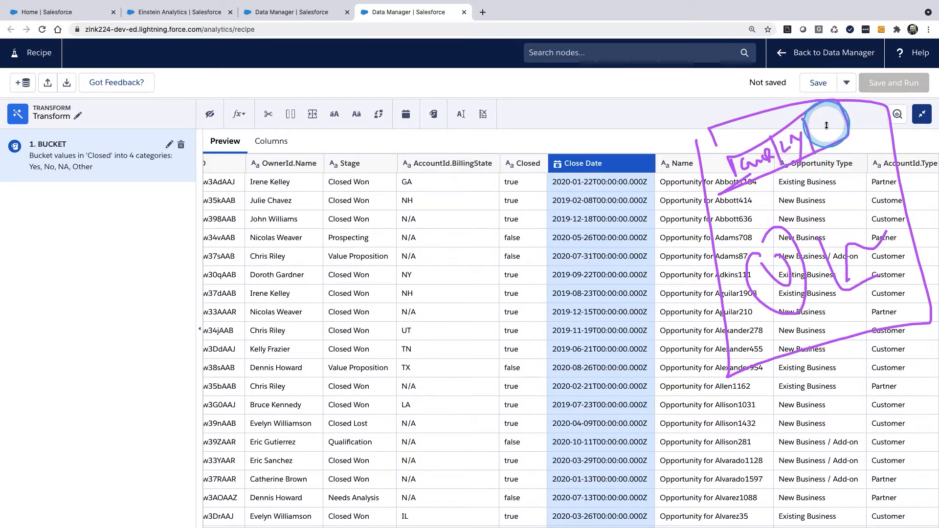
key("Escape")
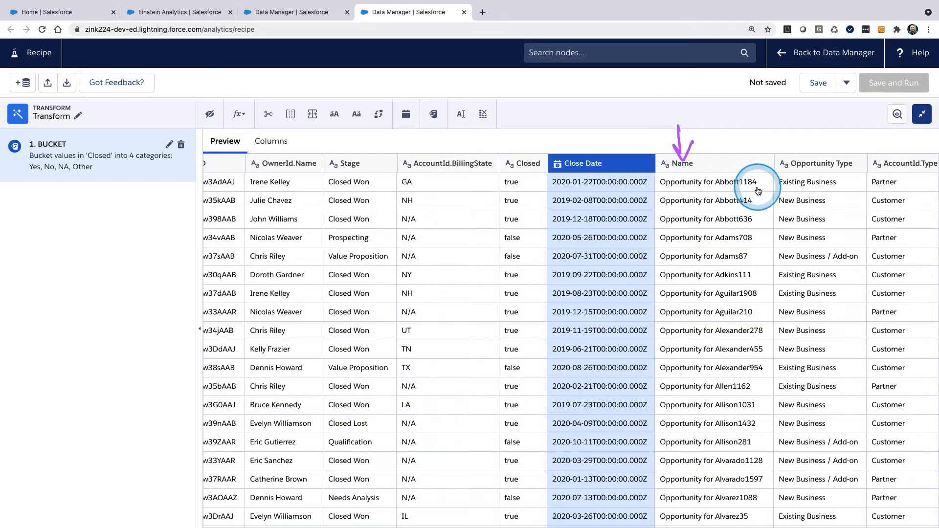
mouse_move(744, 186)
left_mouse_down()
mouse_move(770, 190)
mouse_move(760, 208)
mouse_move(766, 196)
left_mouse_up()
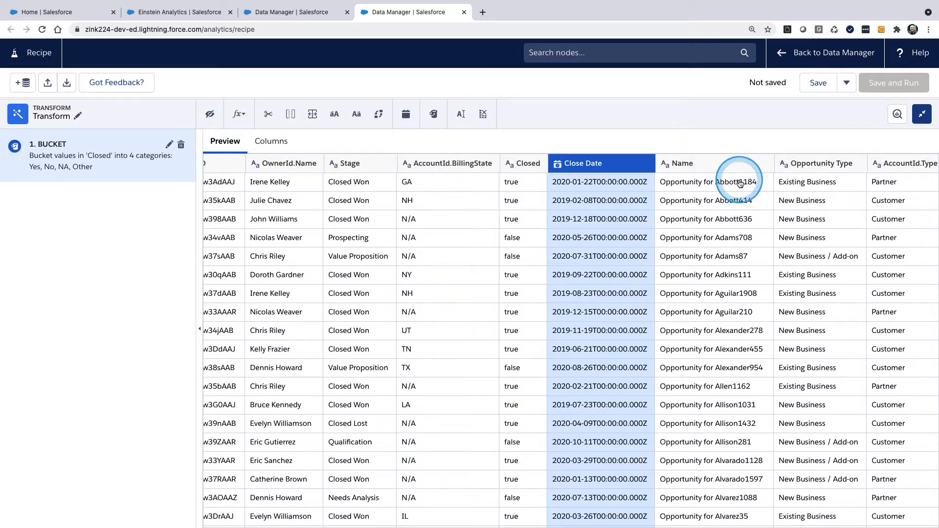
- Start a bucket transformation on the Close Date column and view the absolute date range options without adding a range
left_click(610, 161)
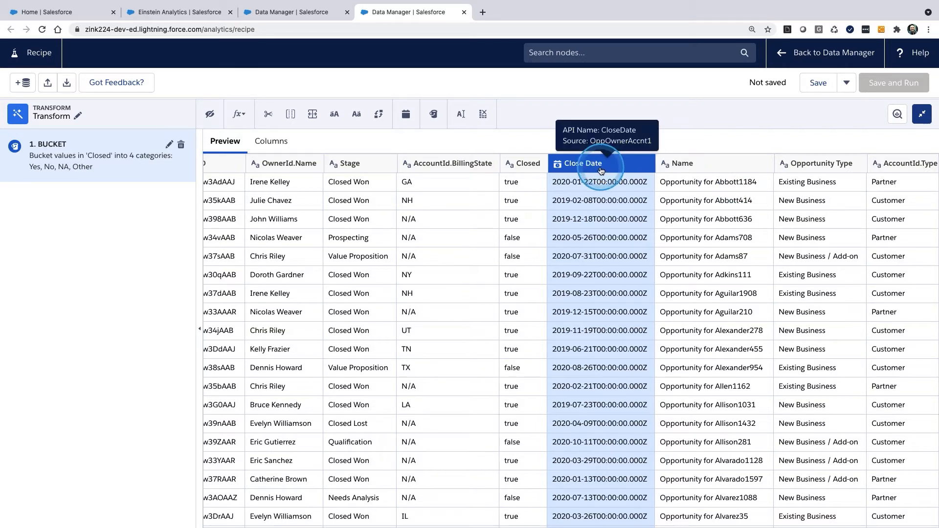
mouse_move(510, 104)
left_mouse_down()
mouse_move(335, 88)
mouse_move(205, 98)
mouse_move(297, 128)
mouse_move(485, 123)
mouse_move(514, 100)
left_mouse_up()
left_click(599, 173)
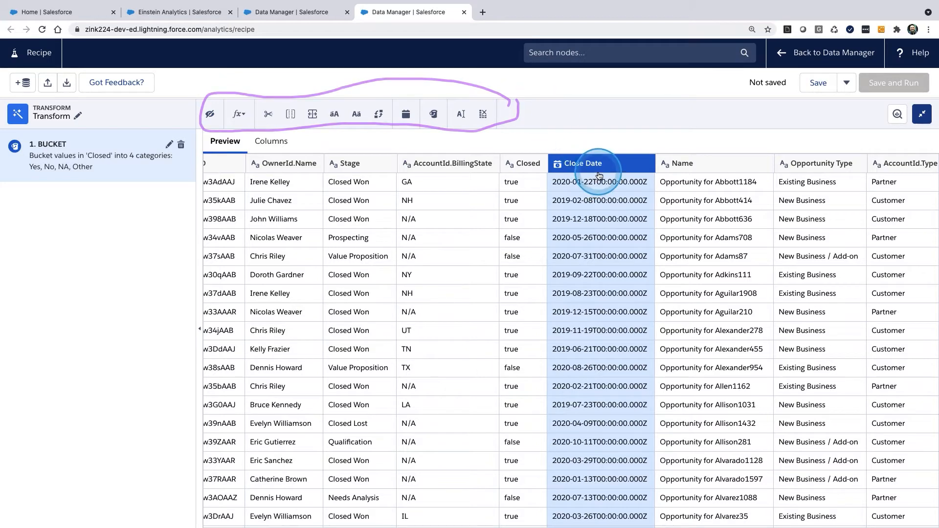
left_click(435, 113)
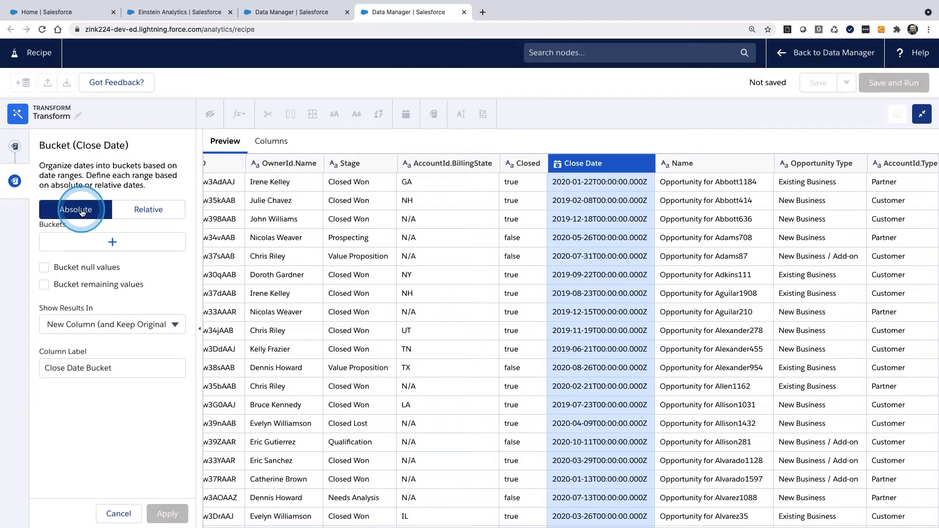
left_click(113, 243)
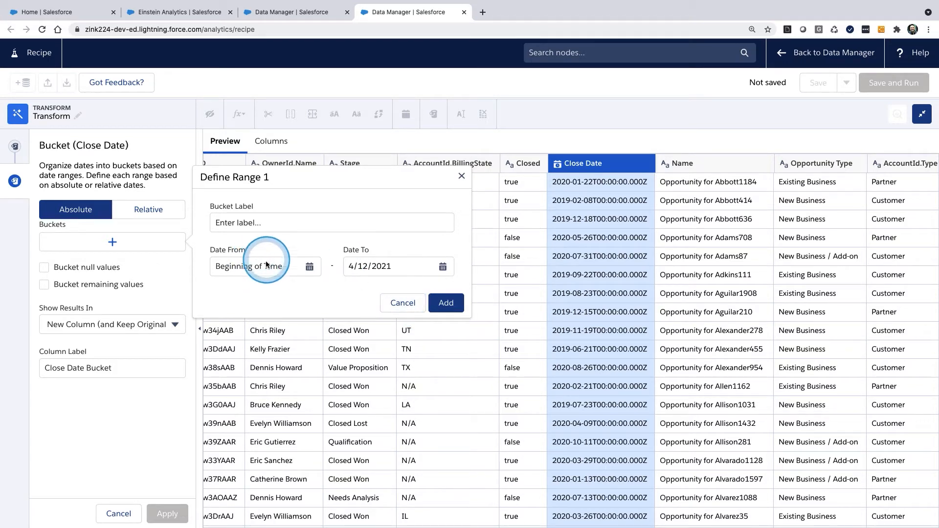
left_click(403, 301)
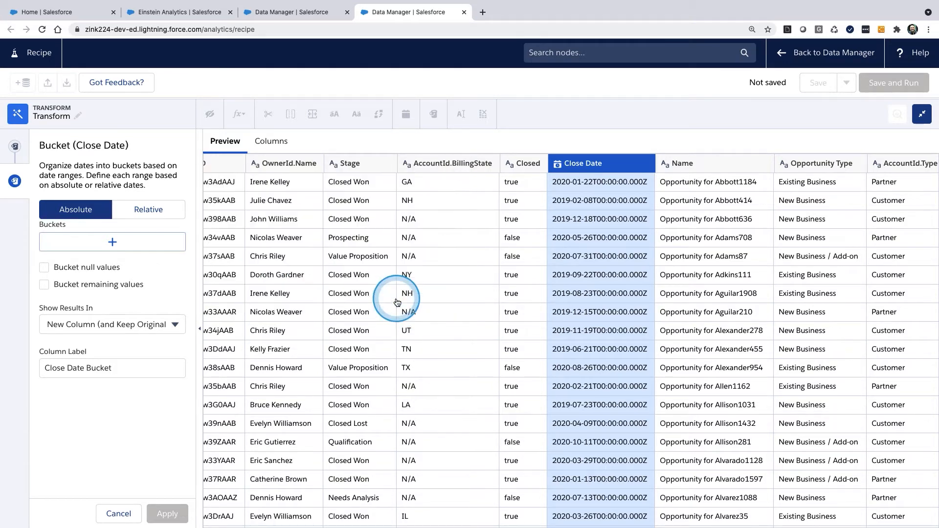
- Switch the Close Date buckets to relative dates and add a bucket labelled Last Yr, from 1 year ago to 1 year ago
left_click(151, 212)
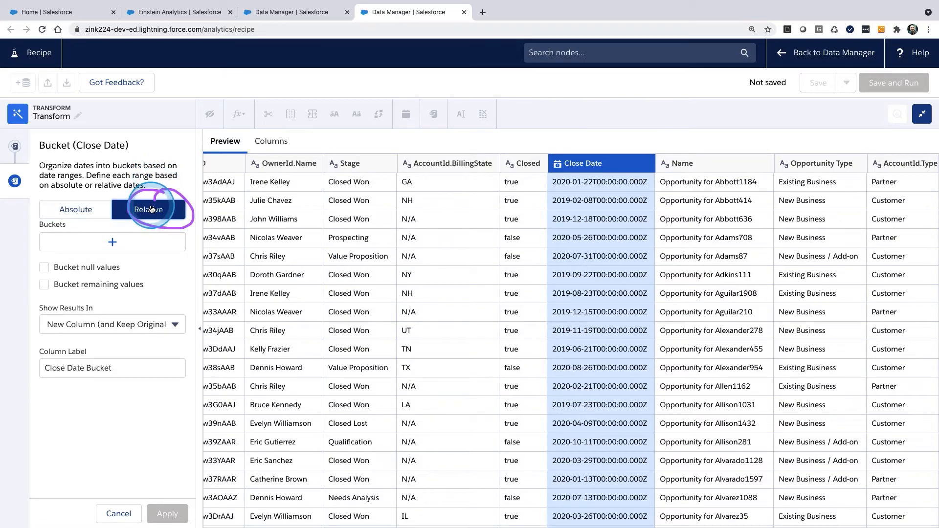
left_click(132, 244)
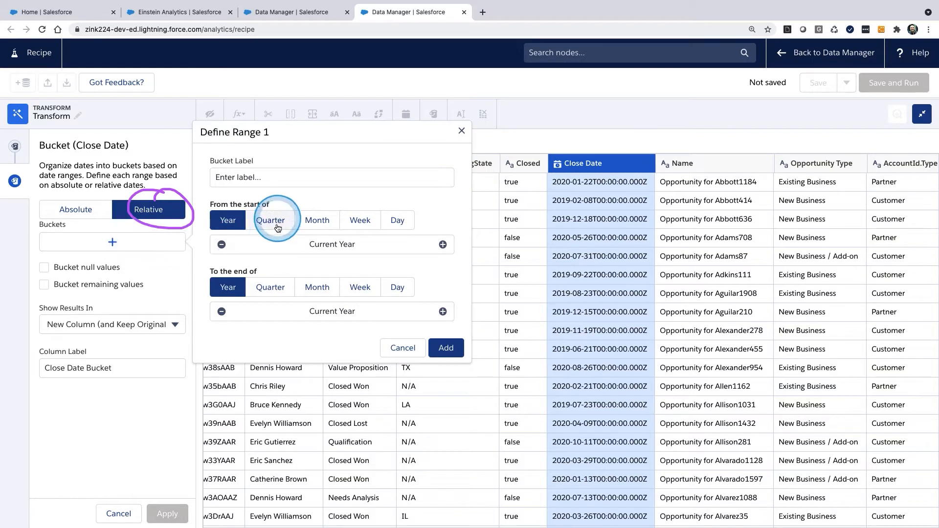
left_click(260, 177)
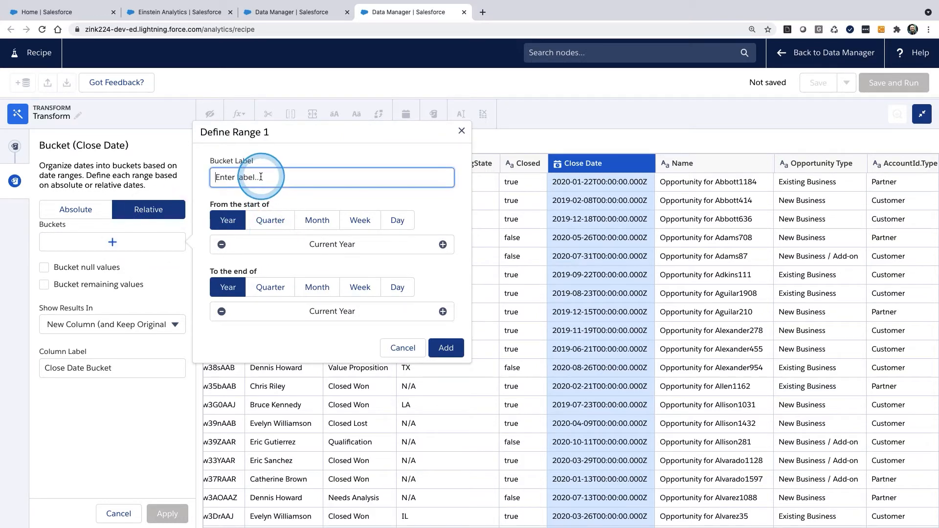
type("C")
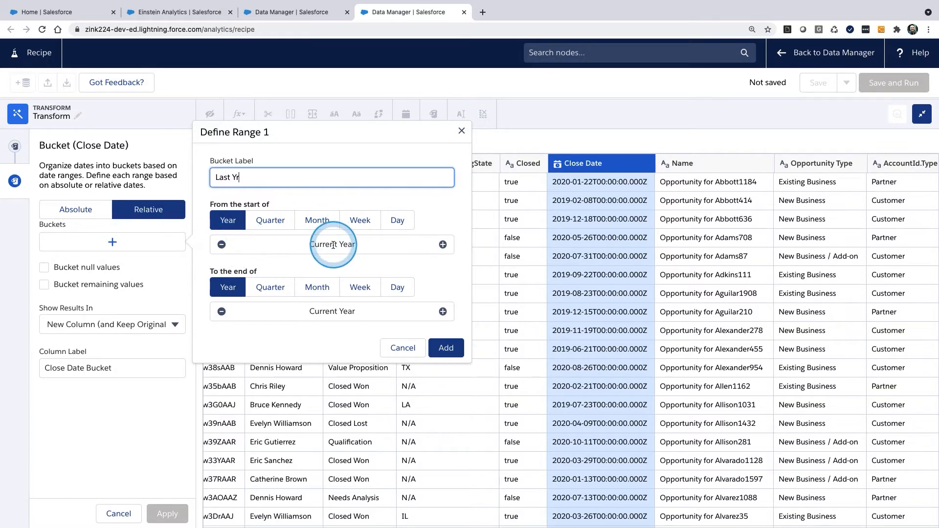
left_click(333, 244)
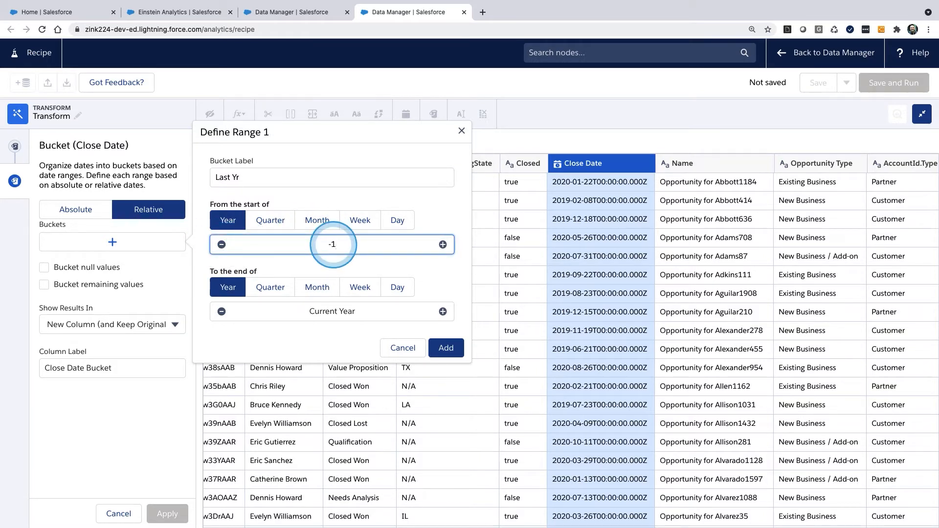
left_click(339, 314)
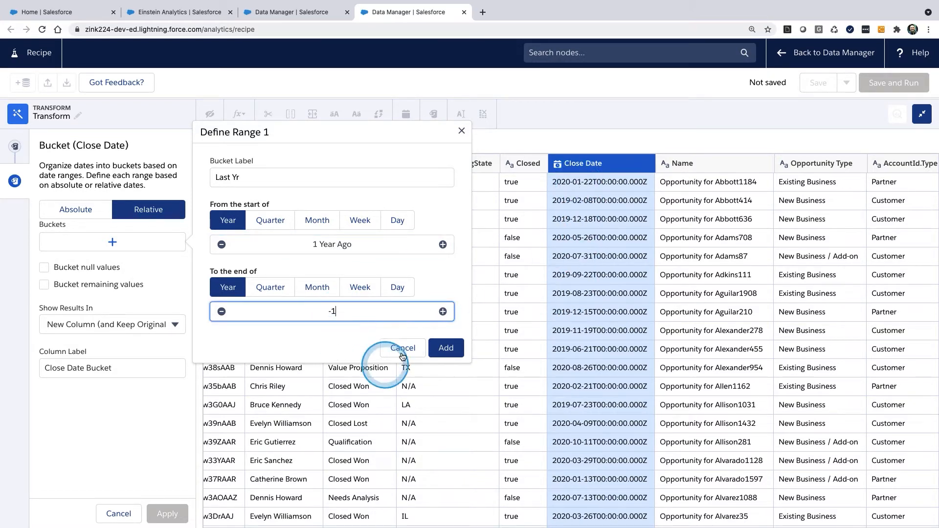
left_click(323, 337)
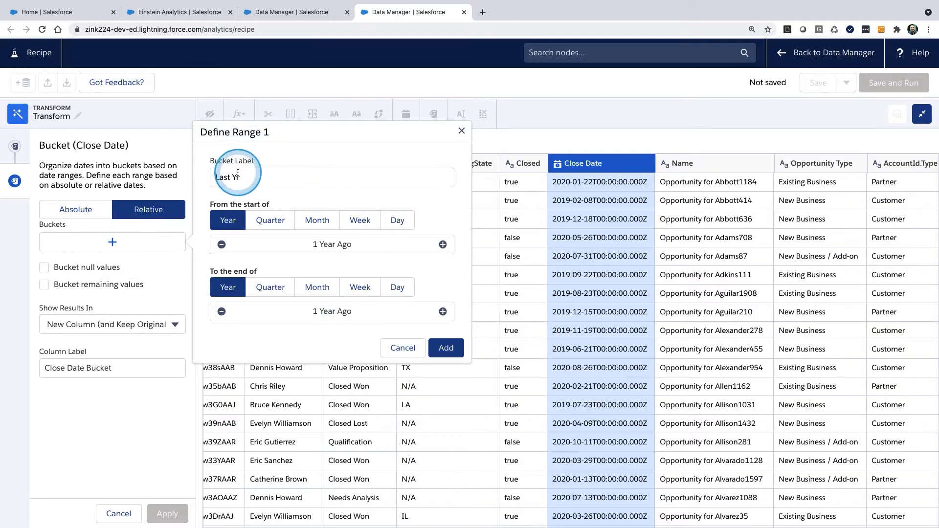
left_click(446, 348)
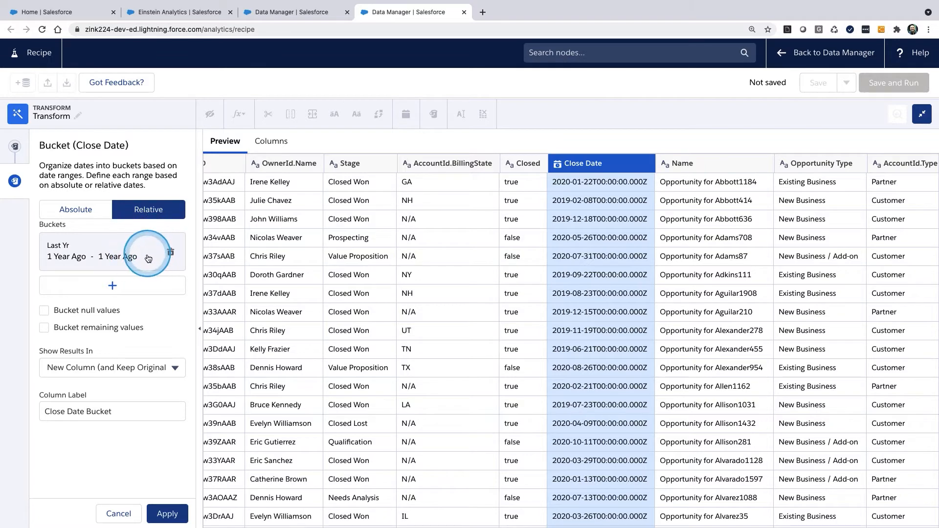
- Add a relative Close Date bucket labelled 60-30 days ago, from 60 days ago to 30 days ago
mouse_move(160, 286)
left_mouse_down()
mouse_move(163, 297)
mouse_move(182, 271)
left_mouse_up()
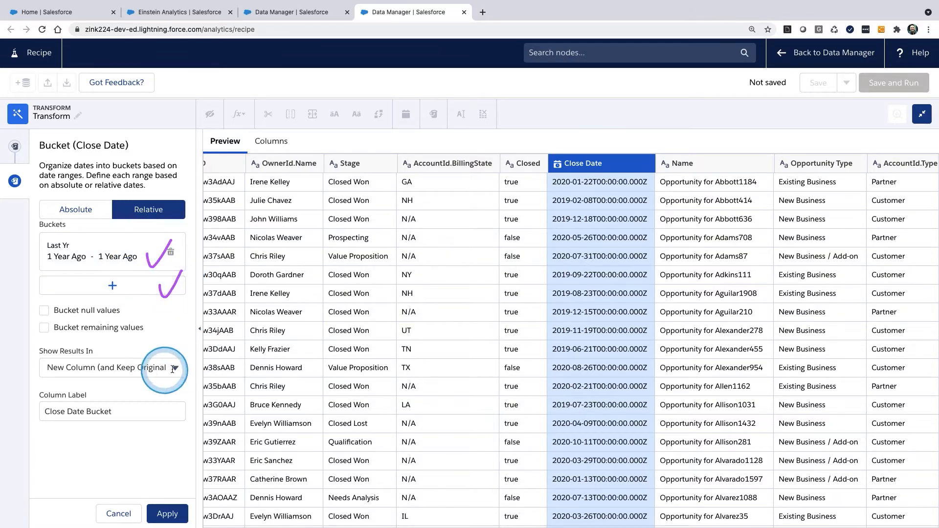
left_click(113, 286)
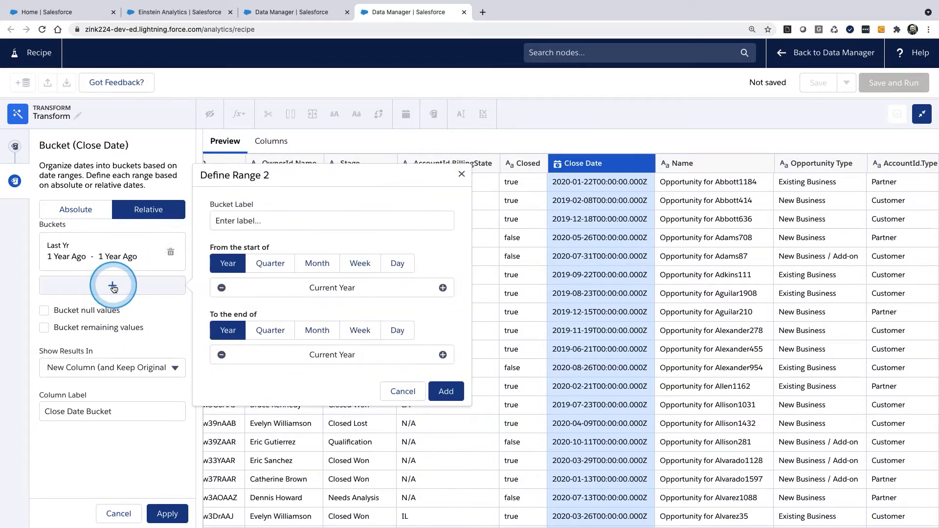
left_click(279, 221)
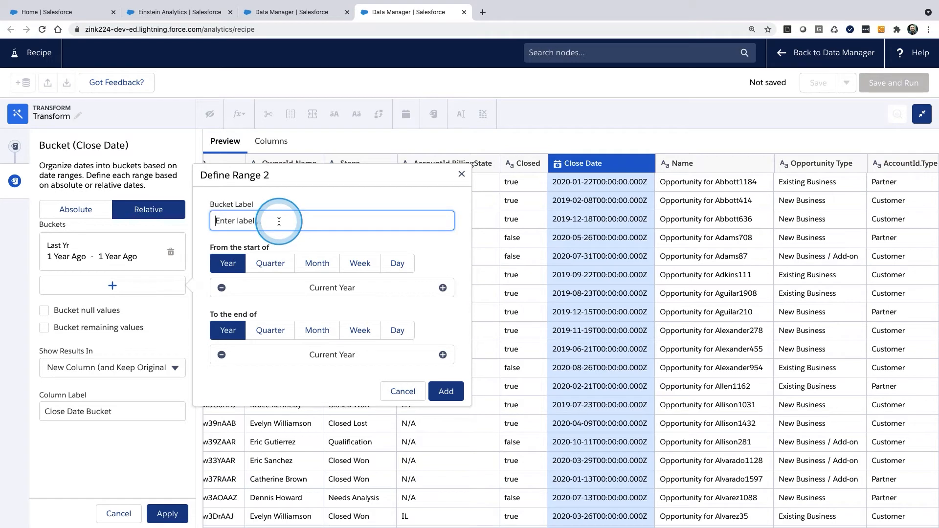
type("60-30 days ago")
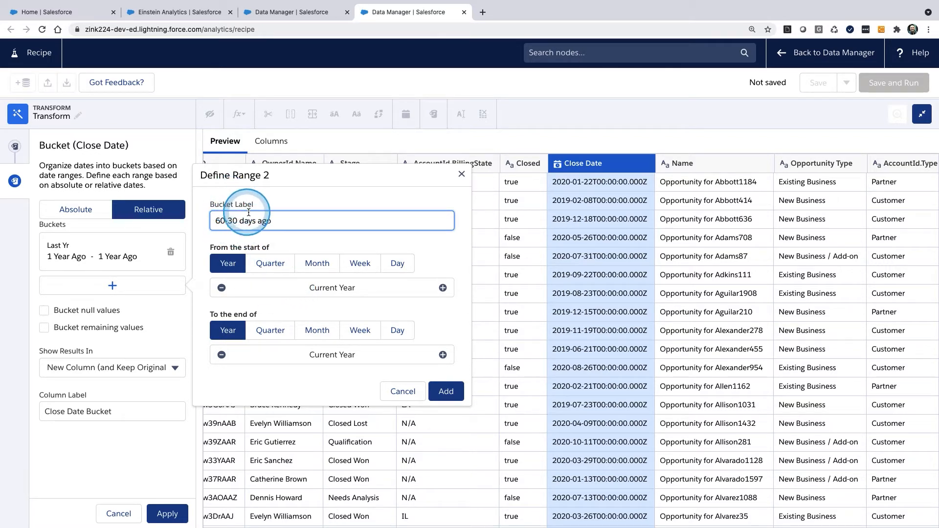
left_click(400, 265)
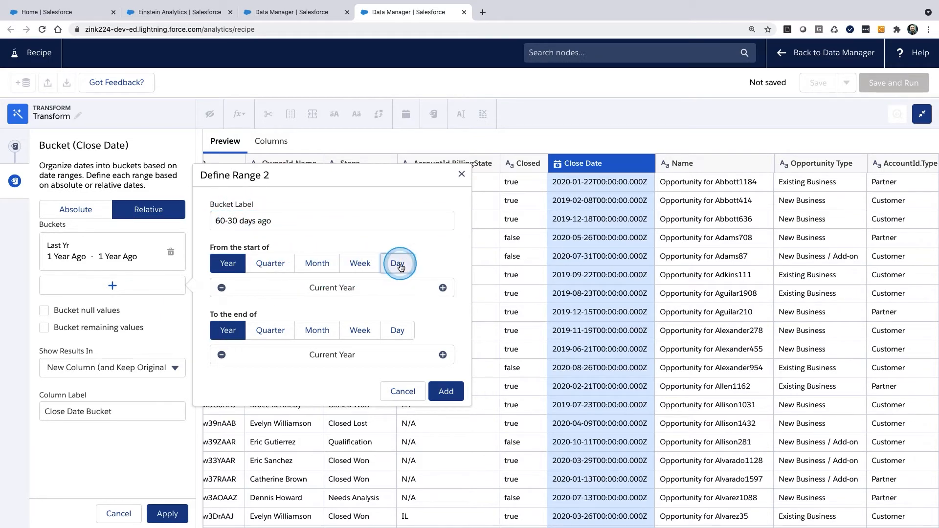
left_click(398, 332)
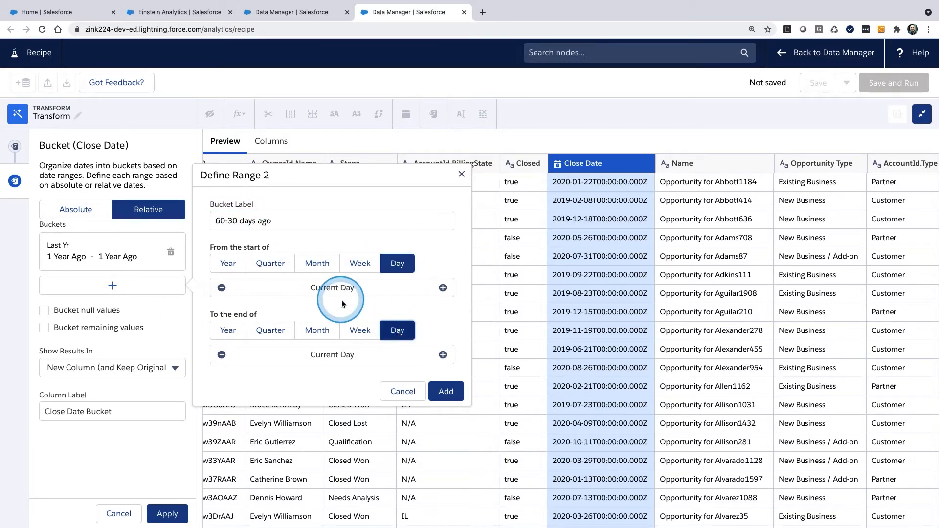
left_click(329, 287)
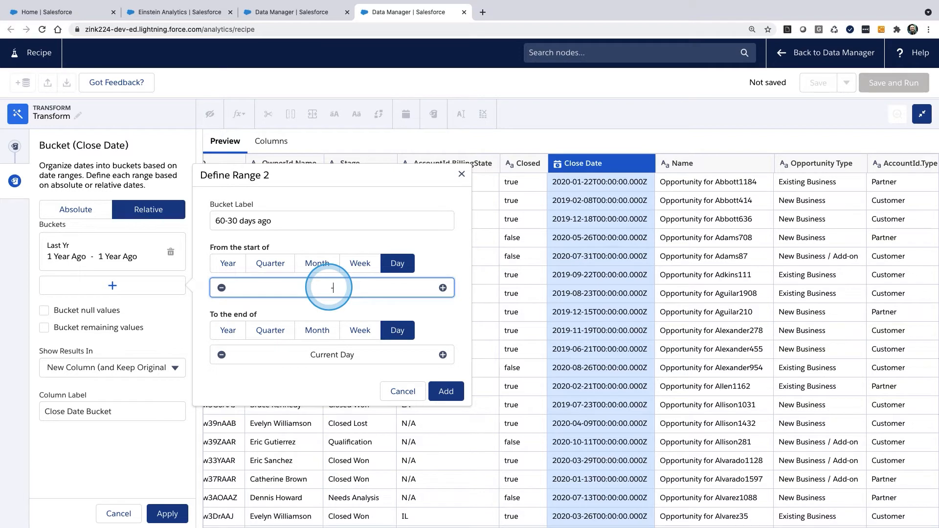
type("-60")
left_click(340, 356)
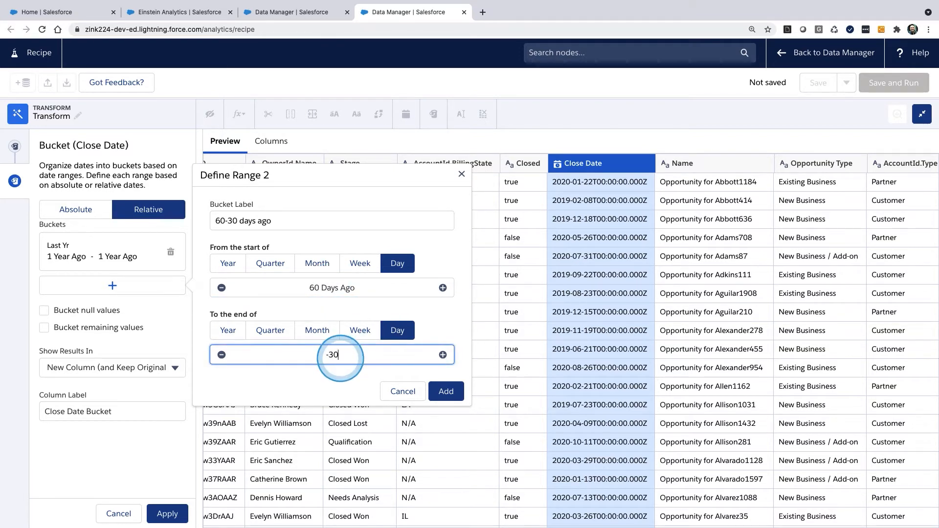
left_click(342, 381)
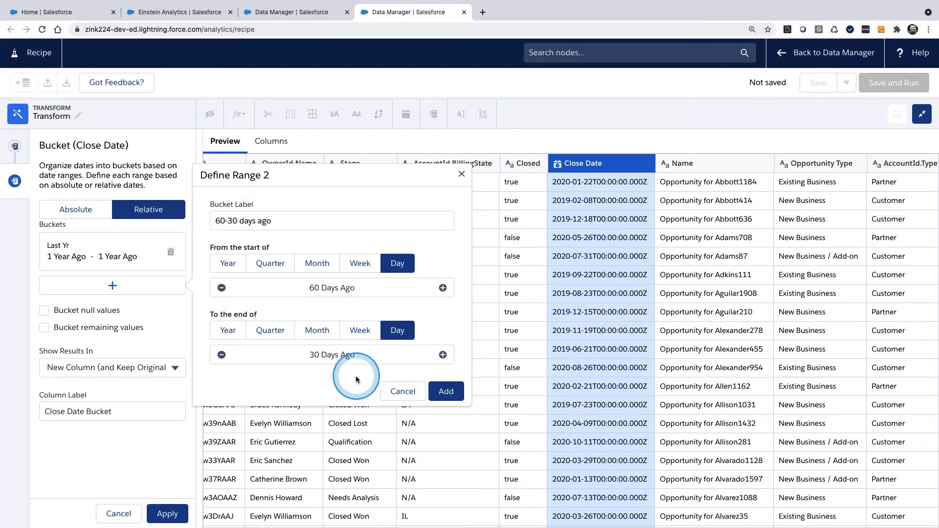
left_click(445, 392)
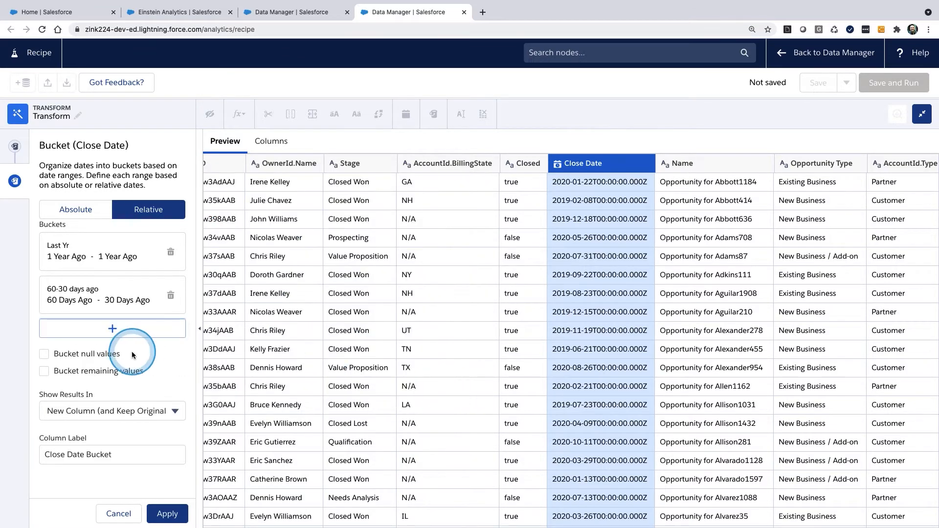
- Add a relative Close Date bucket labelled Last 30 days, from 29 days ago to the current day
left_click(114, 329)
left_click(242, 264)
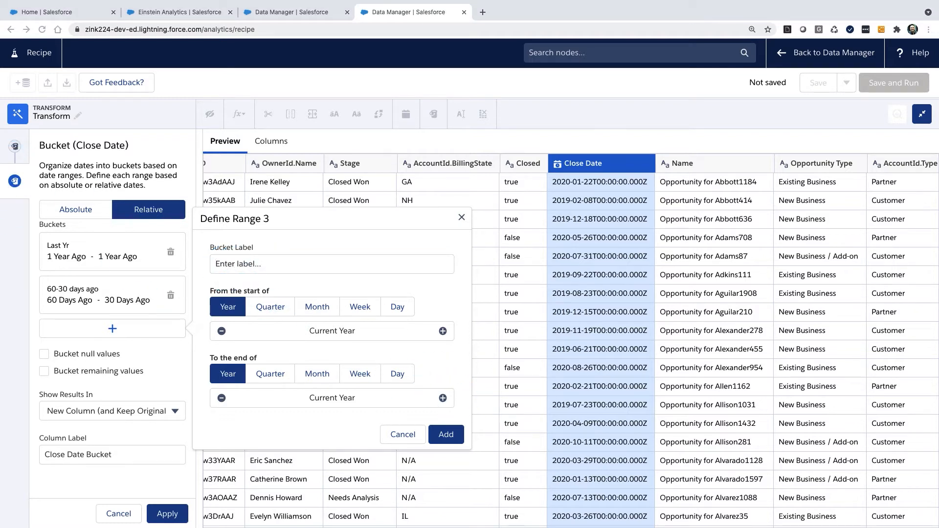
left_click(303, 257)
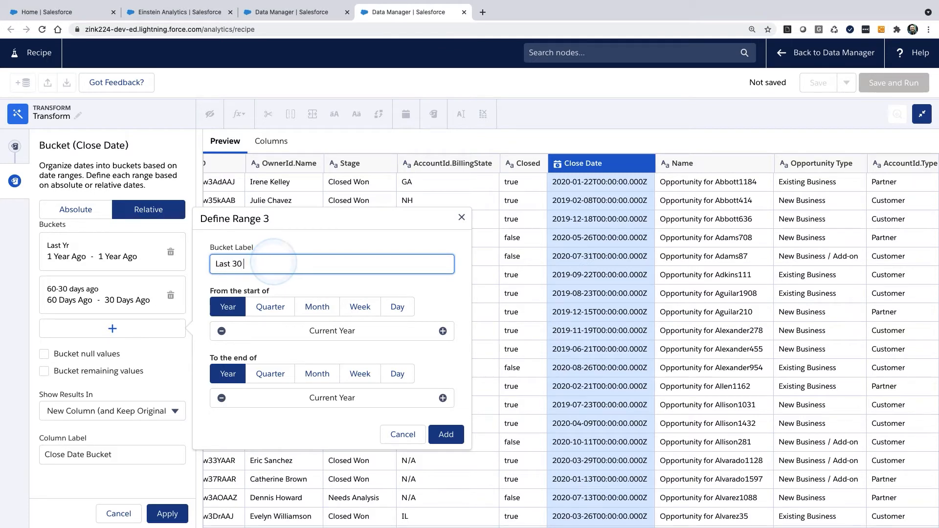
left_click(397, 307)
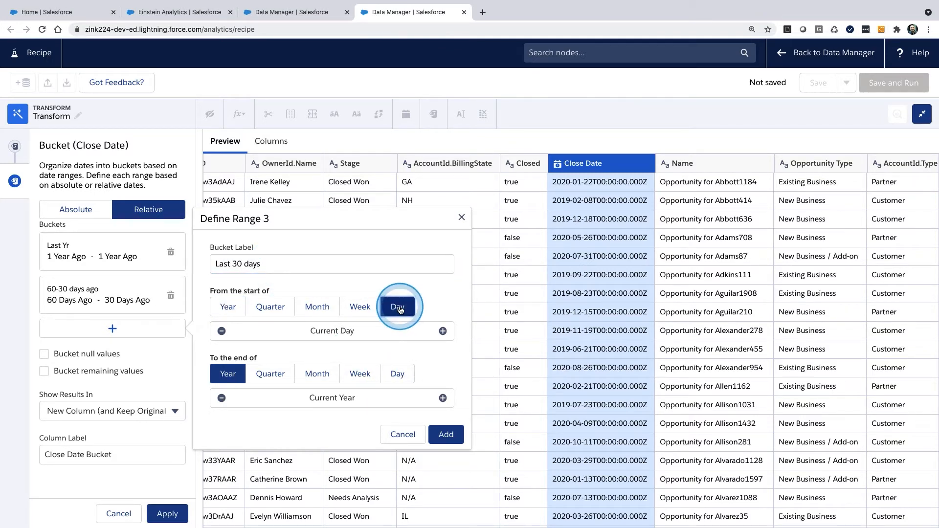
left_click(342, 332)
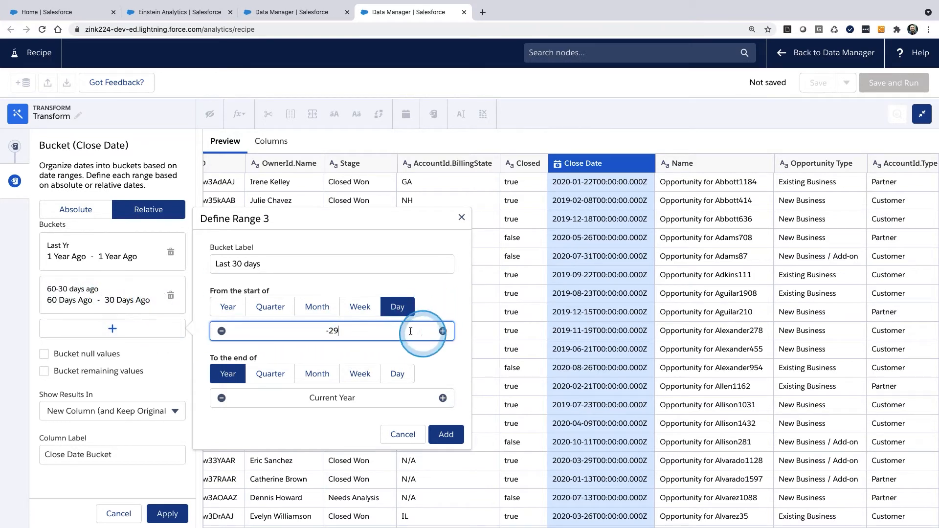
left_click(335, 398)
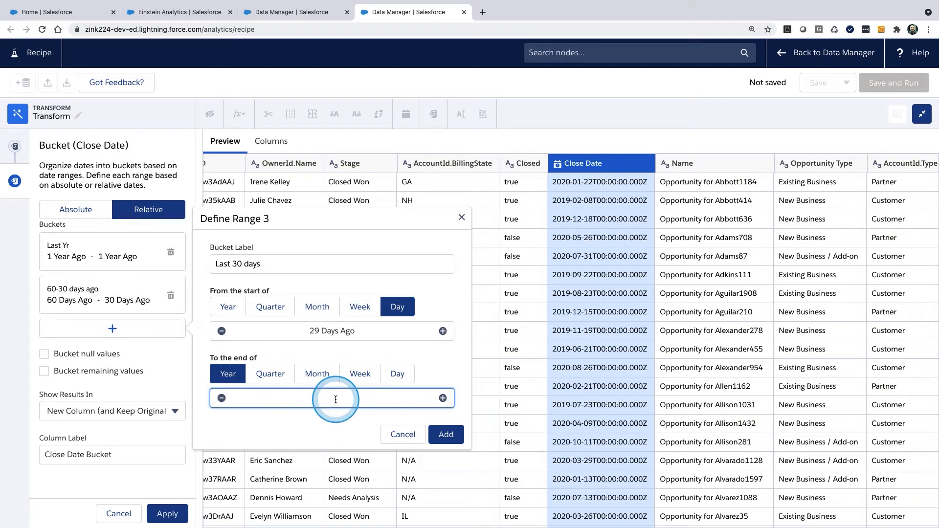
left_click(397, 373)
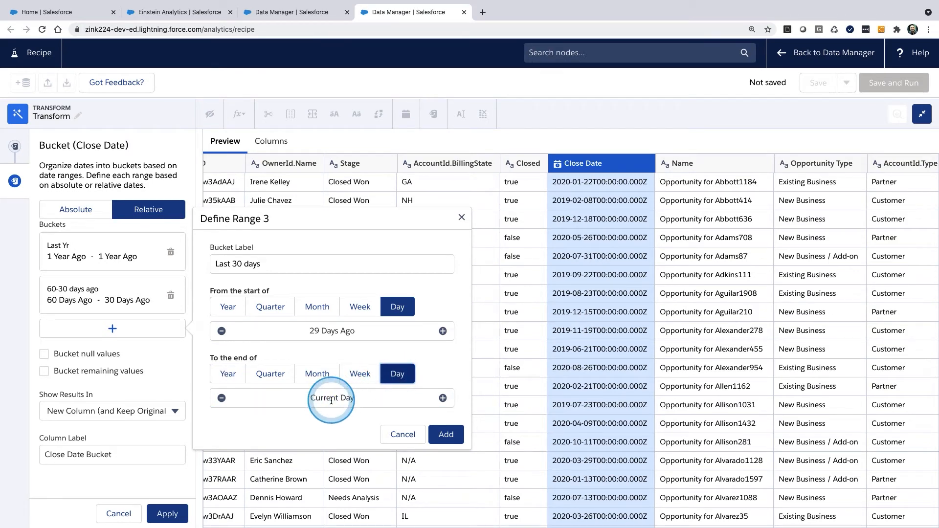
left_click(446, 434)
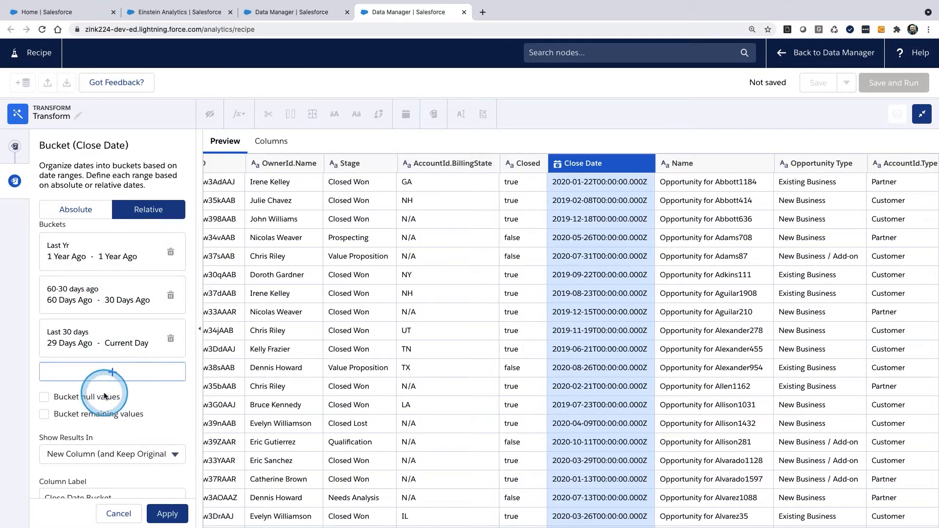
- Bucket the remaining Close Date values as Other Dates and the null values as NA
scroll(93, 392, "down", 1)
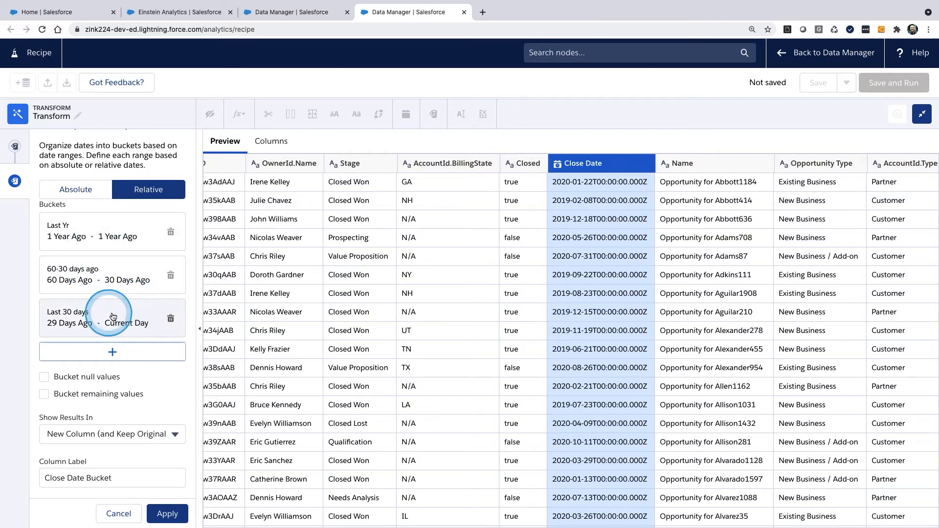
left_click(45, 393)
left_click(86, 414)
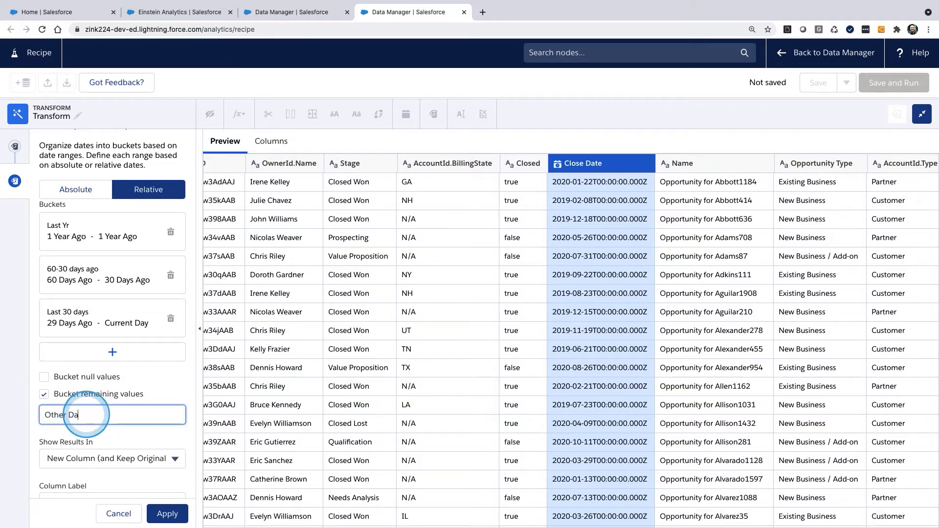
type("Dates")
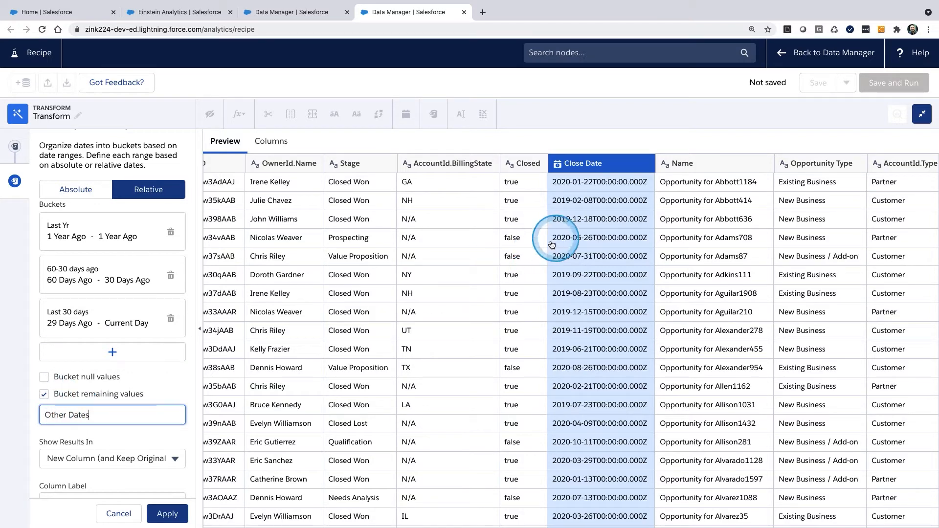
left_click(44, 376)
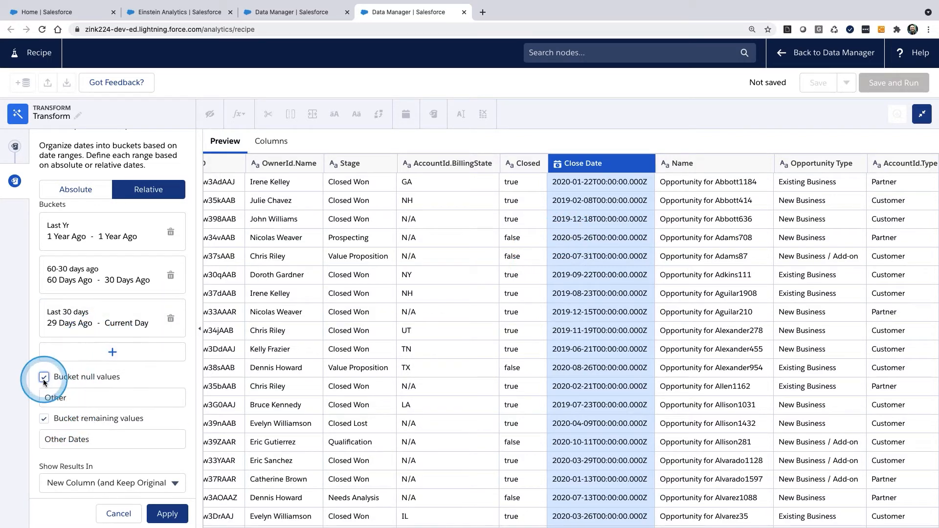
left_click(72, 400)
left_click_drag(73, 400, 25, 393)
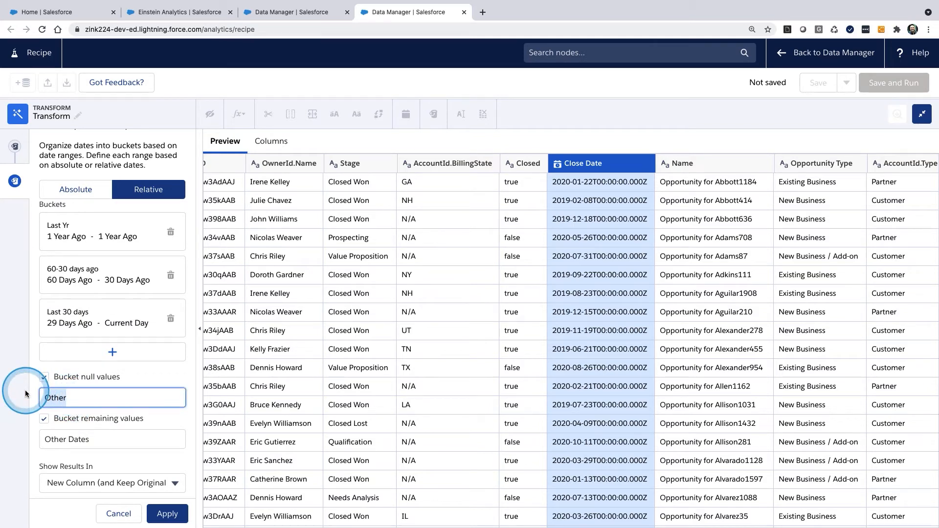
type("NA")
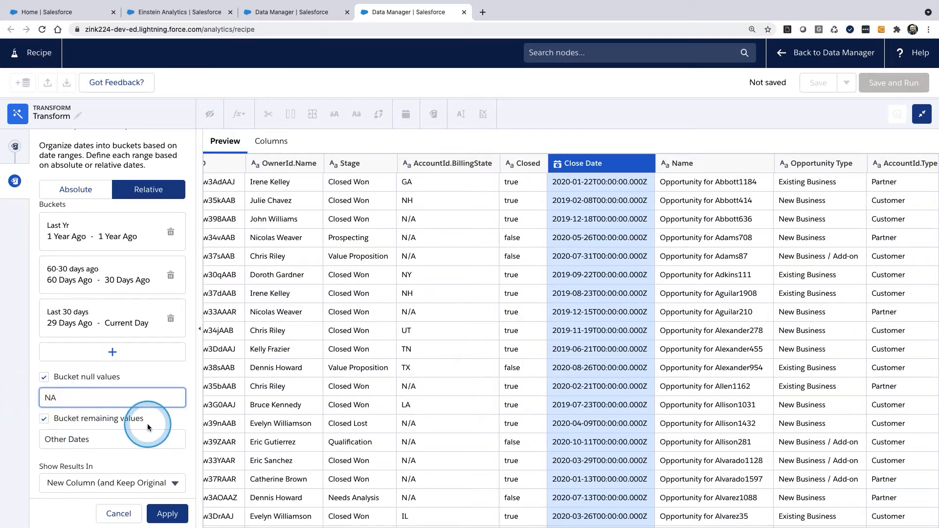
- Apply the Close Date bucket transformation with the column label Close Date Bucket and check the new column in the preview
scroll(148, 424, "down", 2)
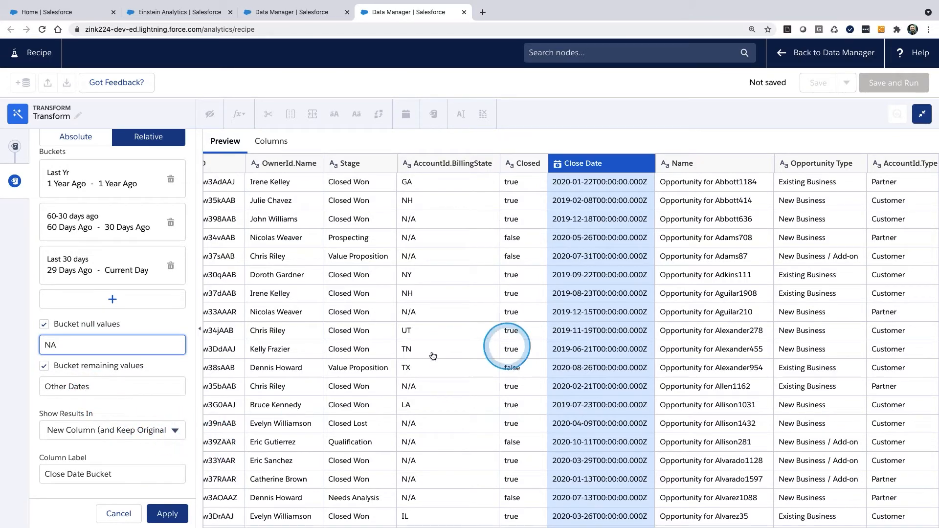
left_click_drag(130, 474, 91, 474)
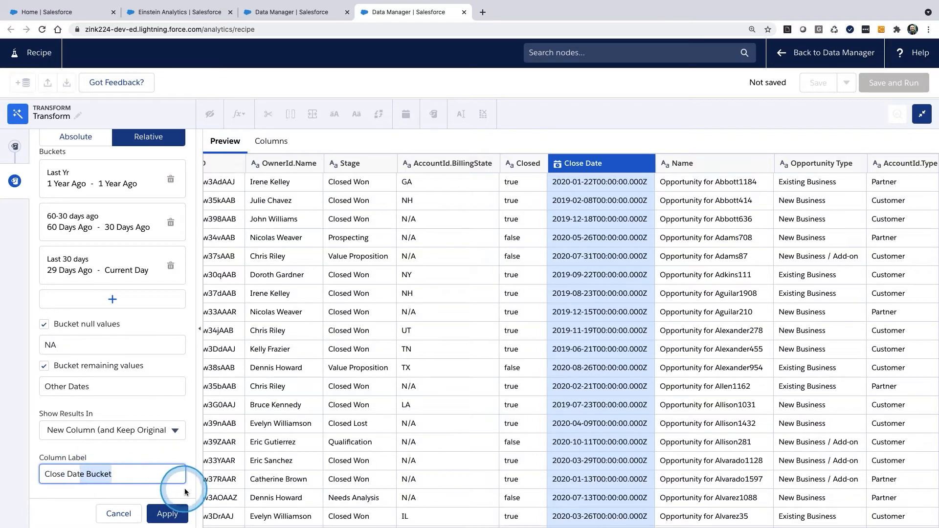
left_click(167, 512)
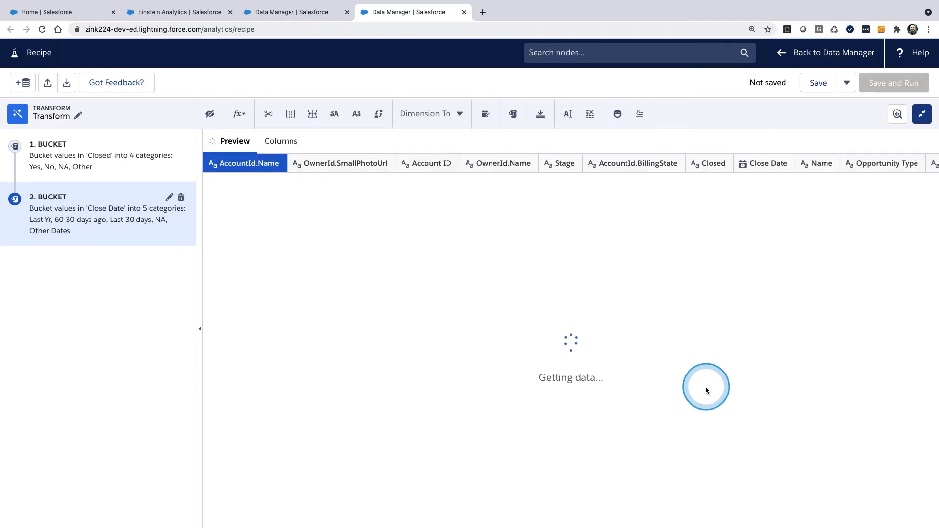
scroll(707, 391, "right", 15)
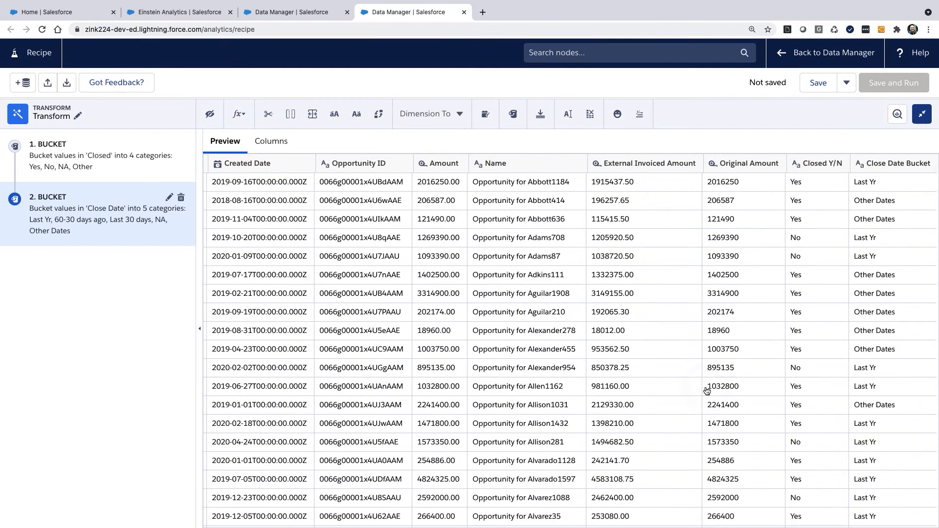
left_click(876, 186)
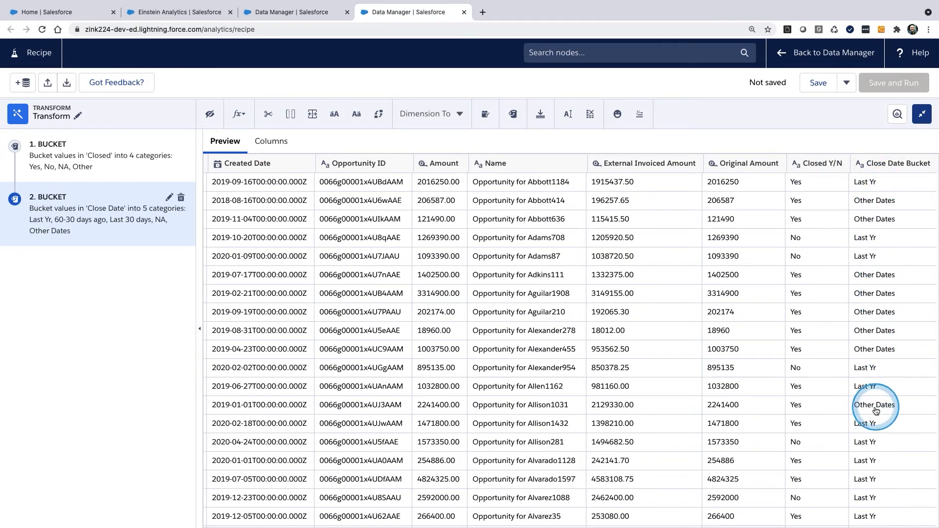
scroll(876, 404, "down", 3)
scroll(877, 408, "up", 3)
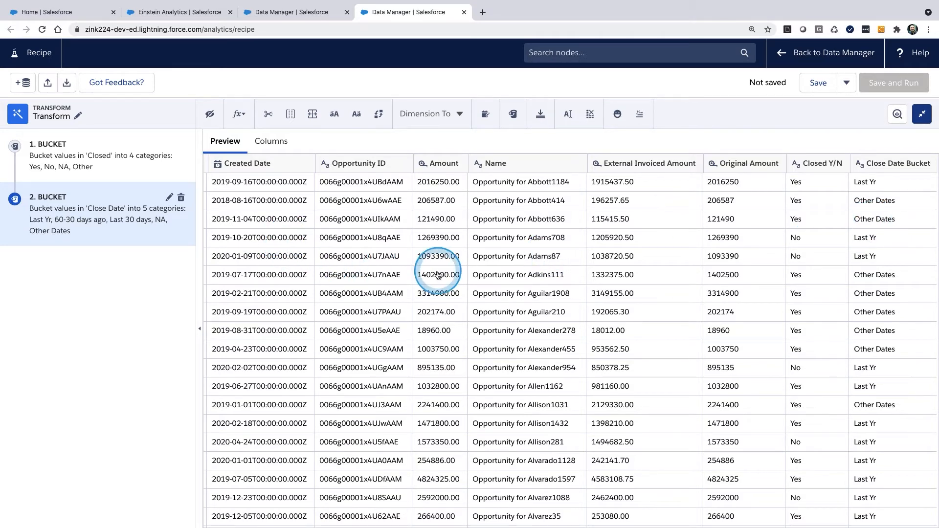
mouse_move(885, 162)
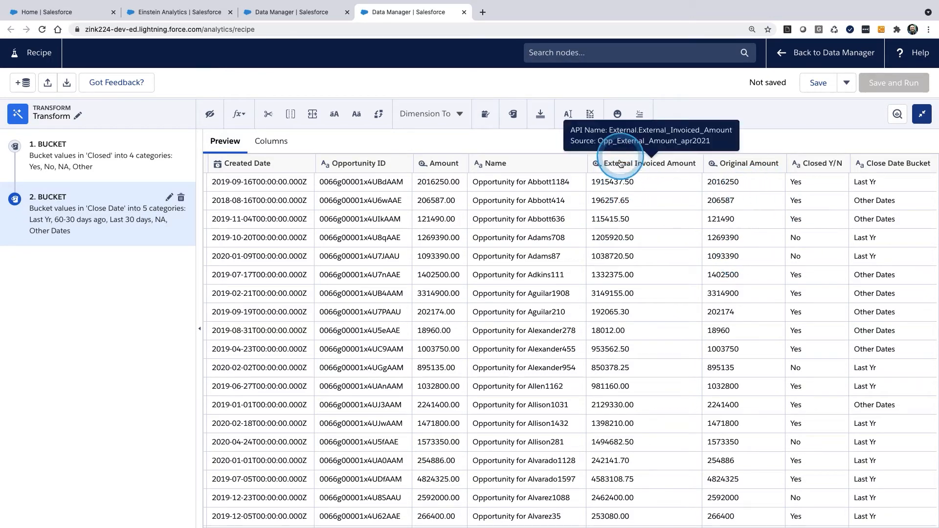
left_click_drag(645, 141, 635, 159)
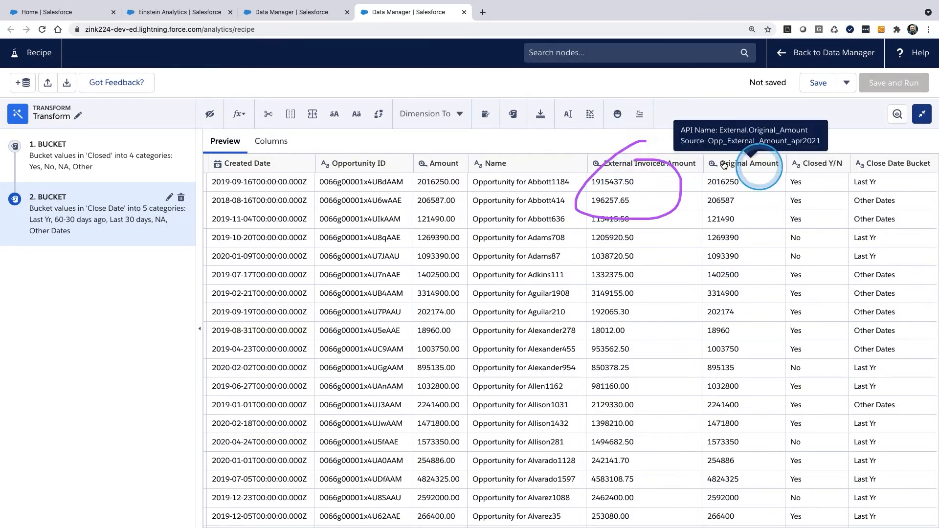
mouse_move(760, 141)
left_mouse_down()
mouse_move(731, 149)
mouse_move(754, 149)
left_mouse_up()
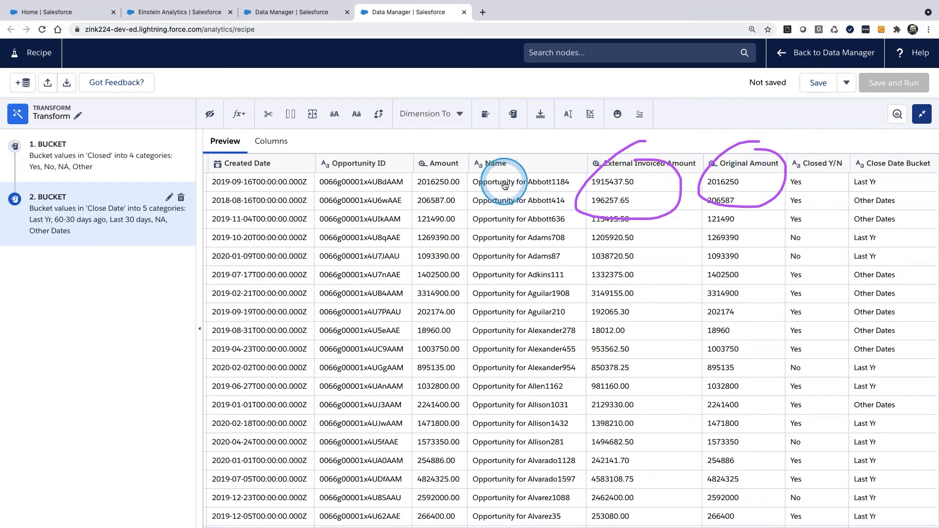
left_click_drag(507, 150, 500, 196)
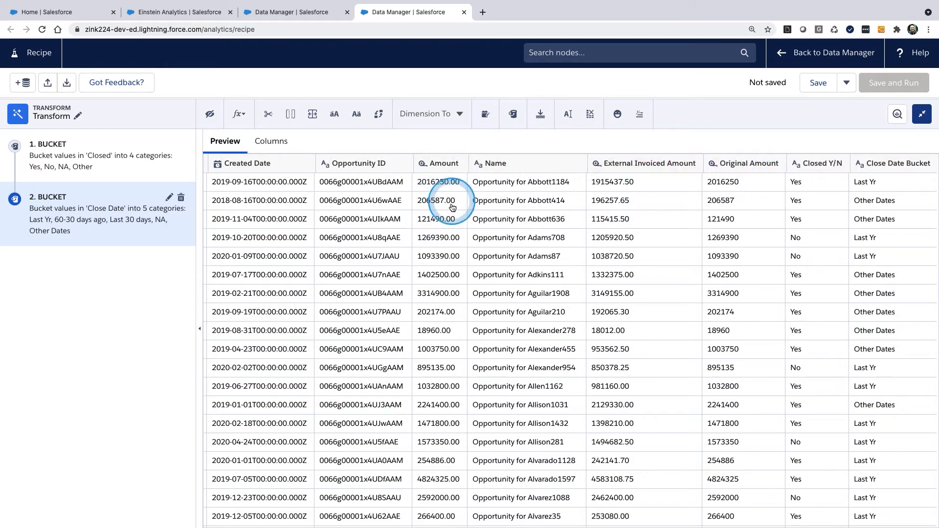
mouse_move(442, 156)
left_mouse_down()
mouse_move(434, 151)
mouse_move(641, 106)
mouse_move(631, 143)
mouse_move(648, 141)
left_mouse_up()
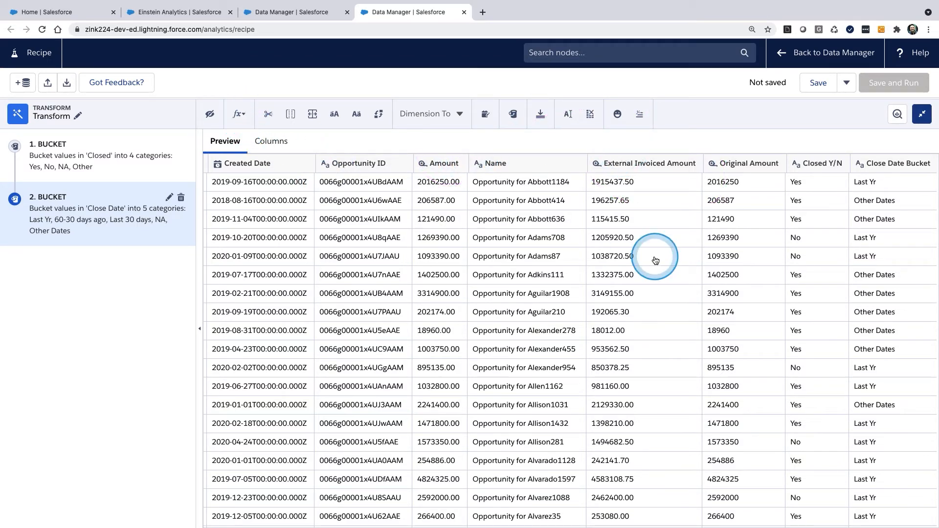
- Start a custom formula on the Amount column and collapse the string, numeric and date/time function groups
left_click(443, 166)
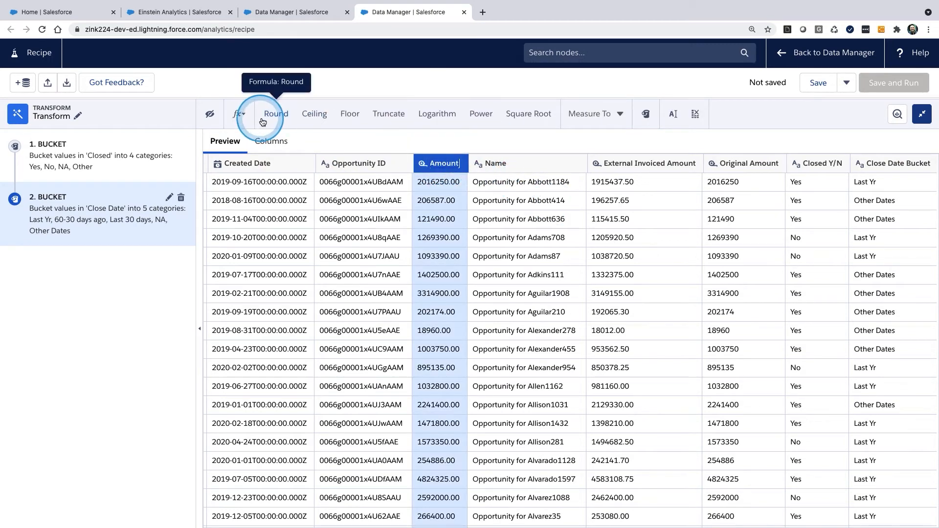
left_click(242, 115)
left_click(267, 191)
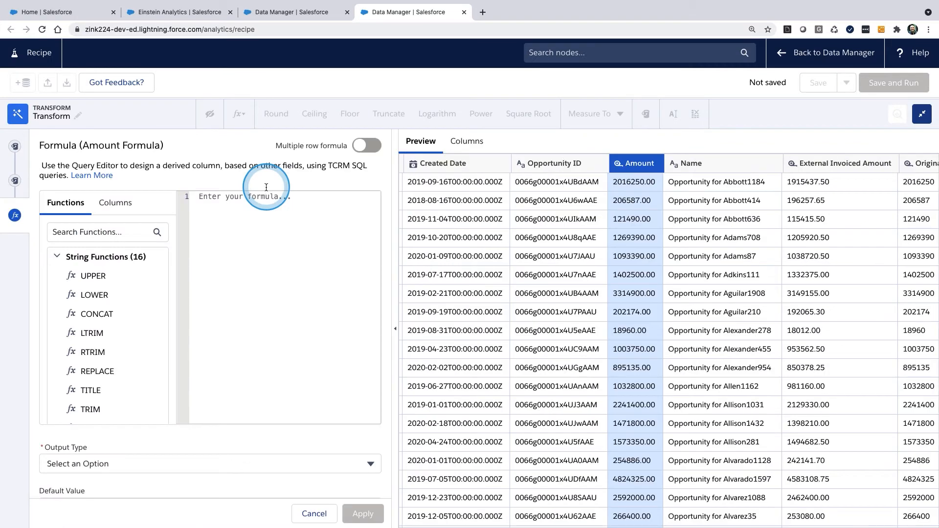
scroll(108, 336, "down", 5)
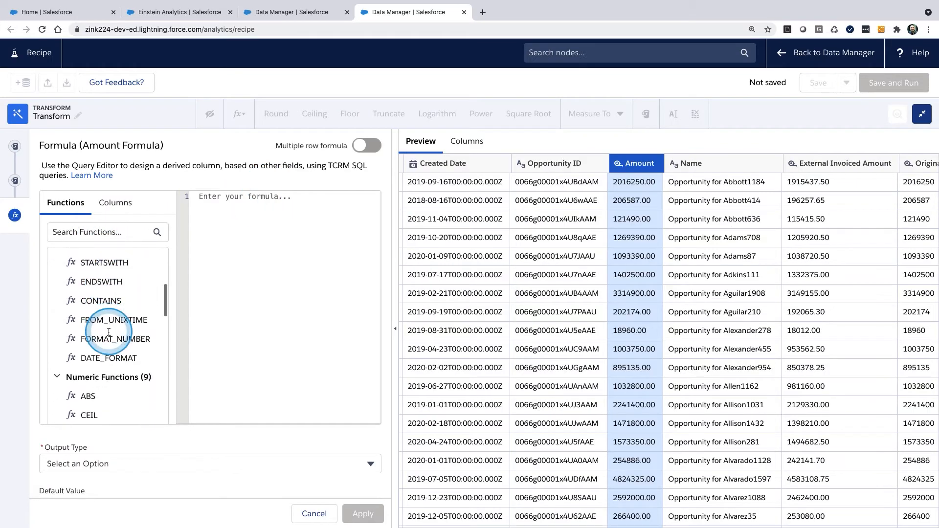
scroll(105, 324, "up", 5)
left_click(56, 258)
left_click(57, 275)
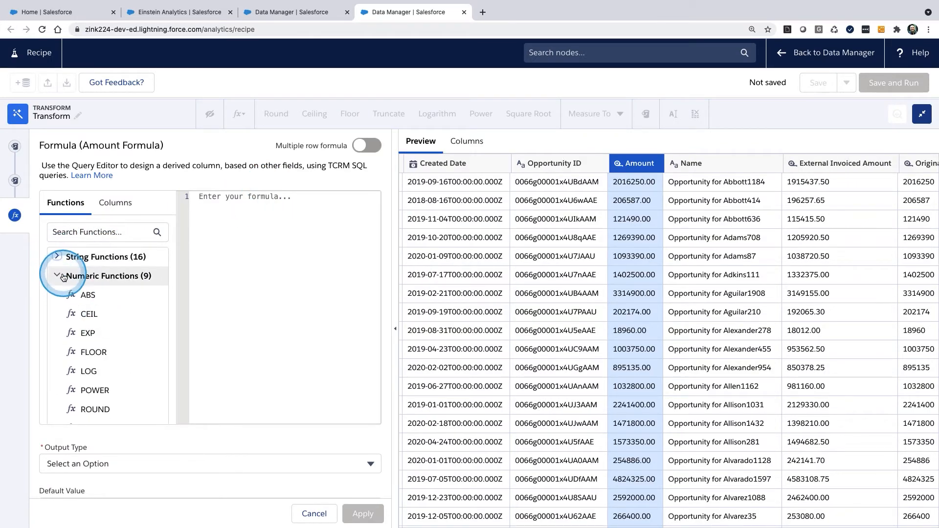
left_click(59, 295)
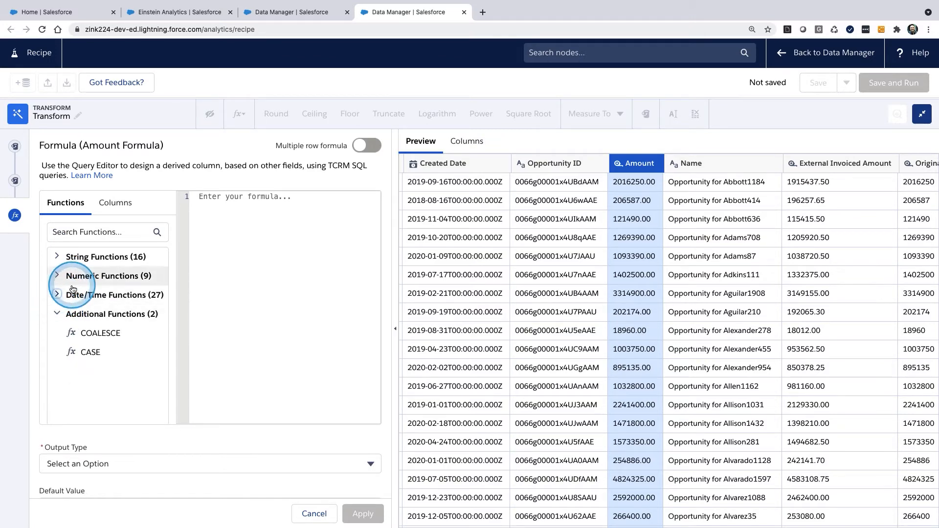
- Enter the formula Amount - External.External_Invoiced_Amount, using the suggested Amount and External Invoiced Amount columns
left_click(251, 202)
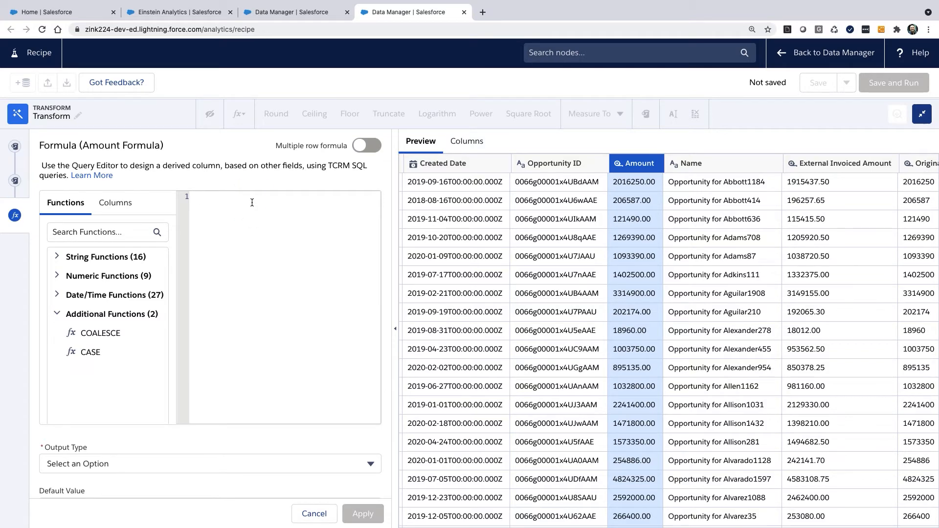
type("am")
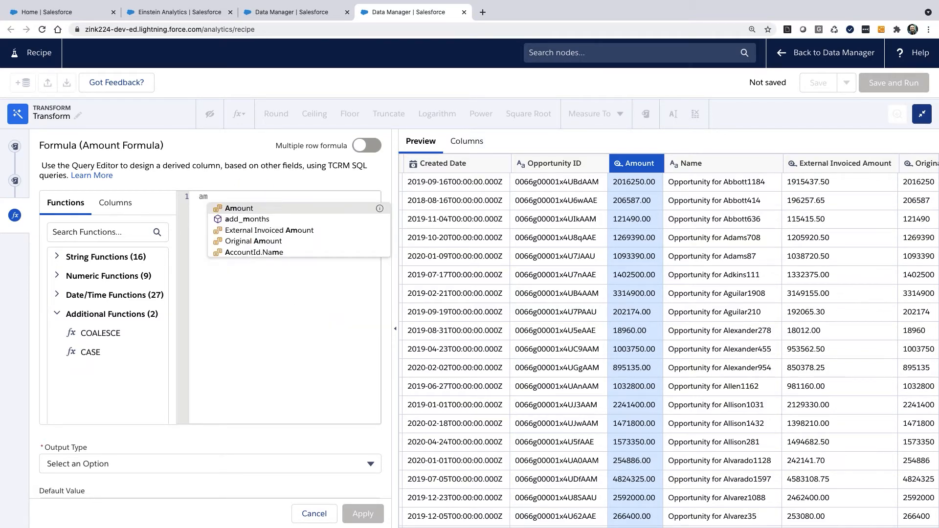
left_click(253, 207)
type("- e")
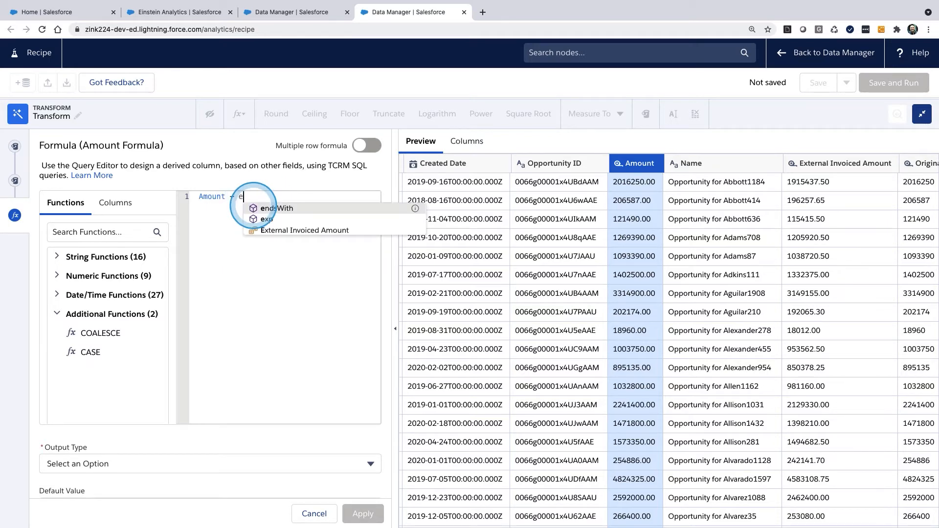
type("xt")
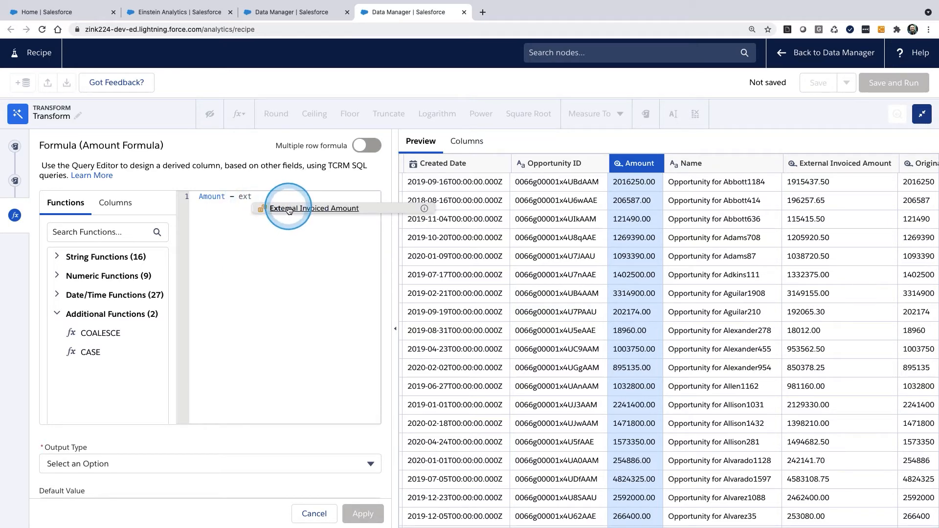
left_click(314, 211)
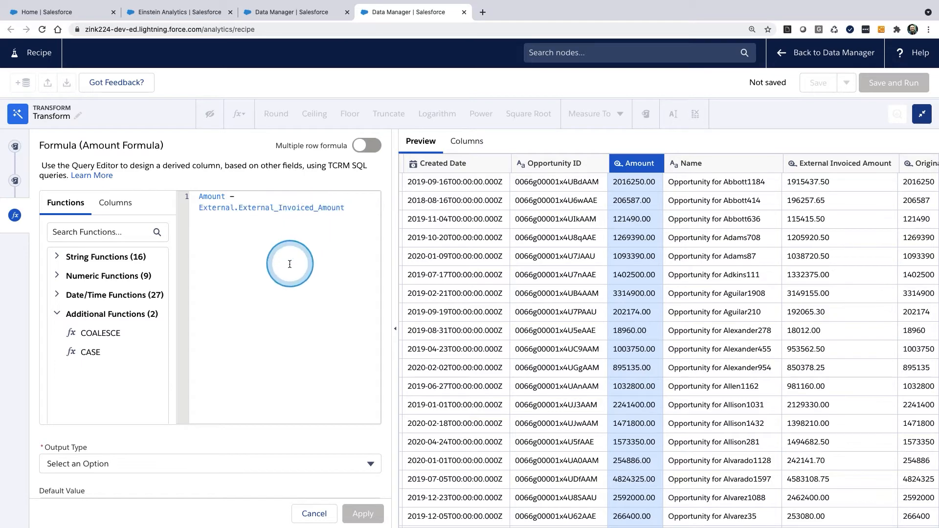
- Set the formula's output type to Numeric with precision 8, keeping the scale at 0
scroll(255, 462, "down", 3)
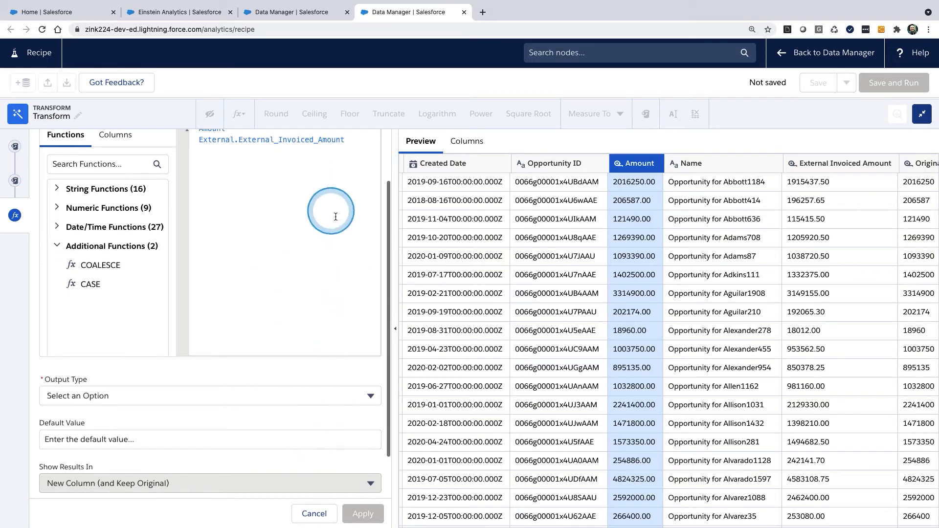
left_click(371, 398)
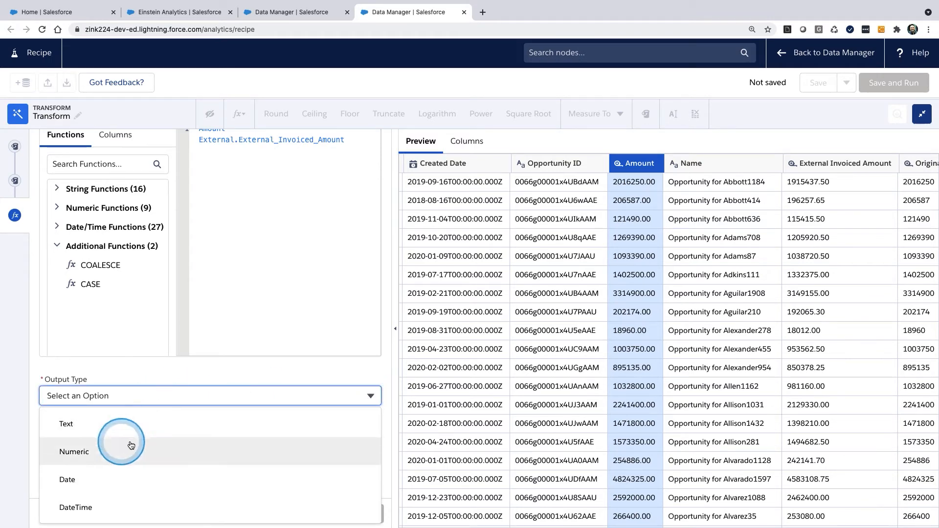
left_click(104, 460)
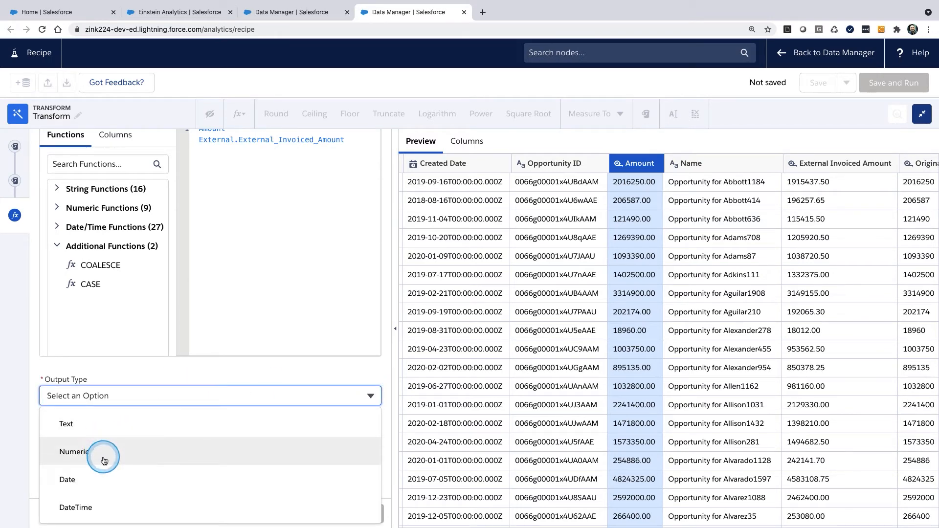
scroll(130, 430, "down", 1)
left_click(228, 373)
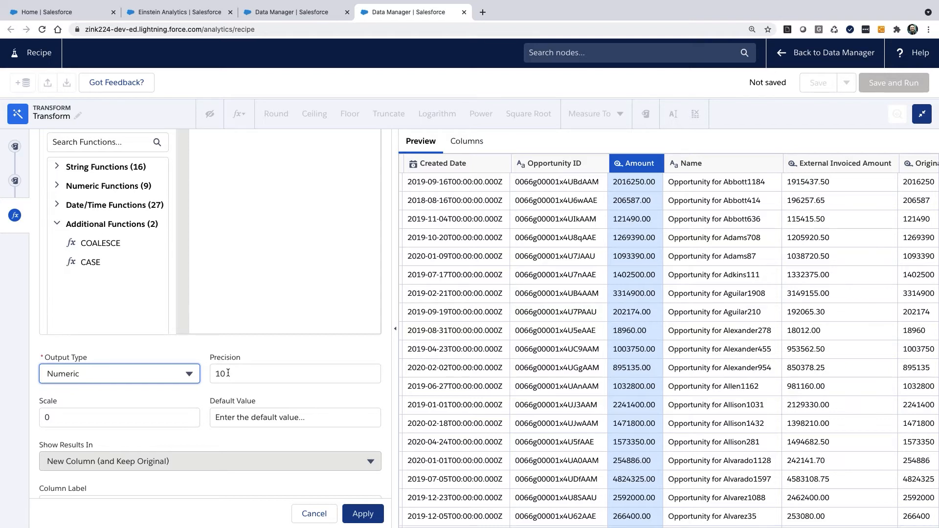
left_click(227, 373)
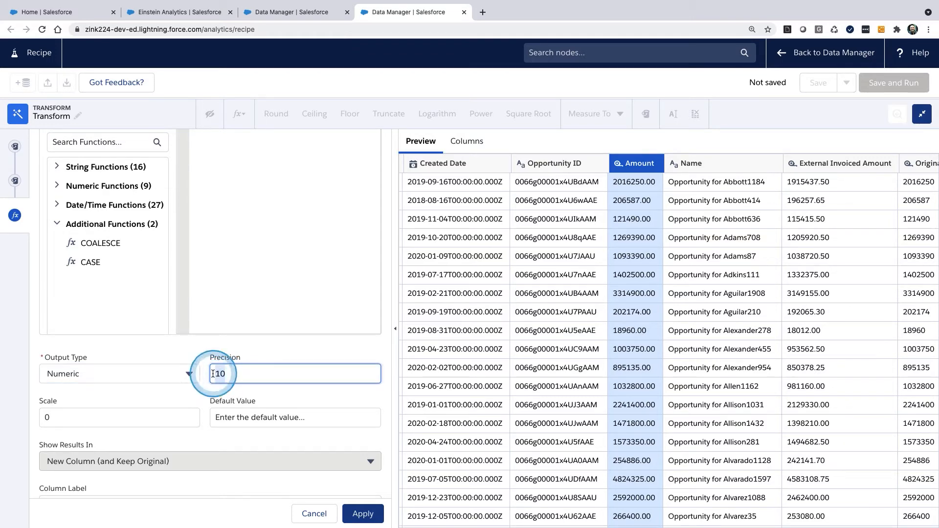
left_click(233, 372)
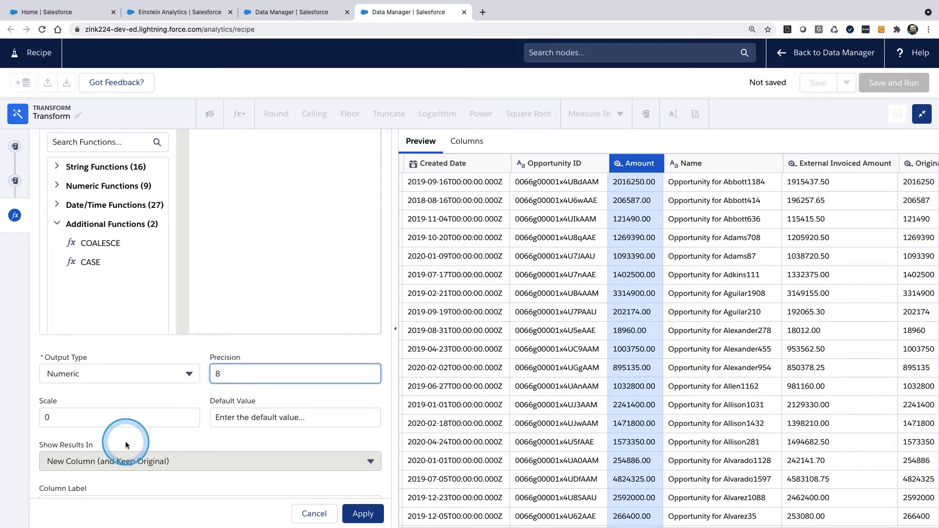
double_click(45, 417)
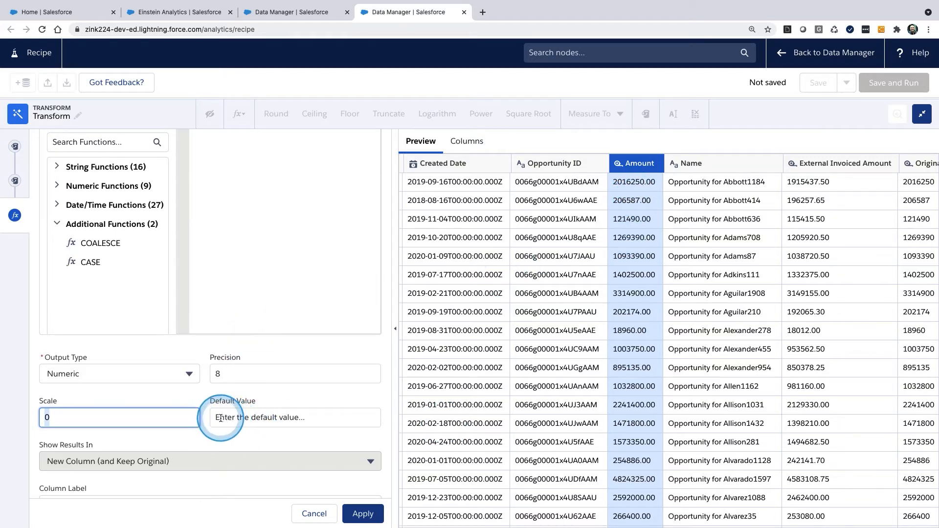
- Label the formula column AMount Difference, apply the formula and check the new column in the preview
scroll(219, 417, "down", 1)
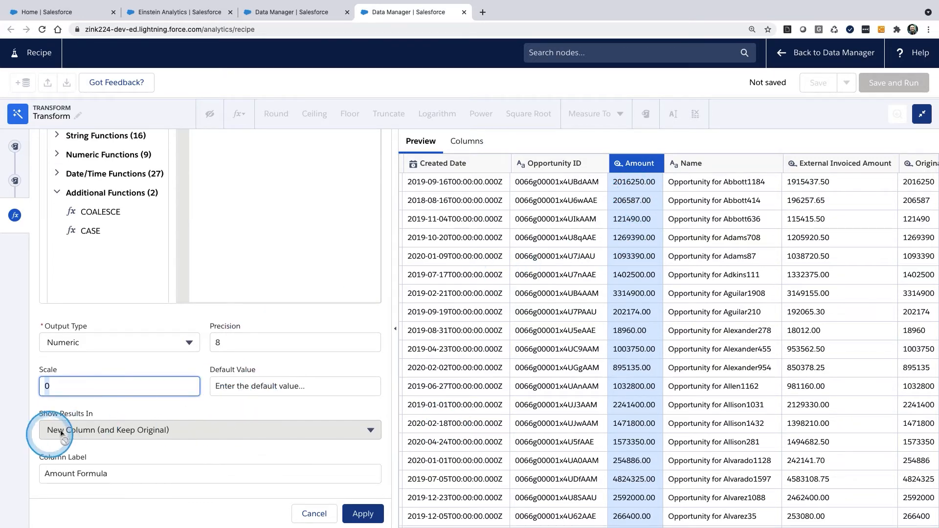
left_click(104, 470)
left_click_drag(119, 473, 29, 473)
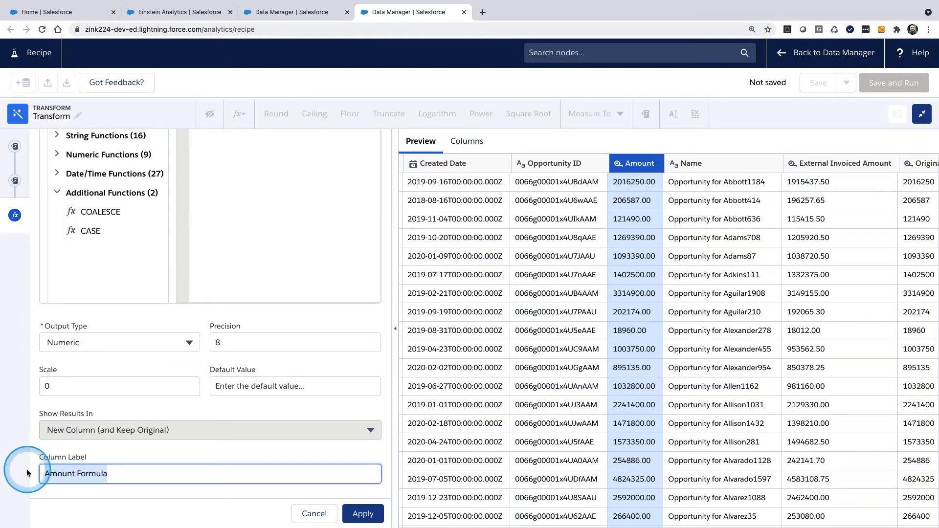
type("AMount D")
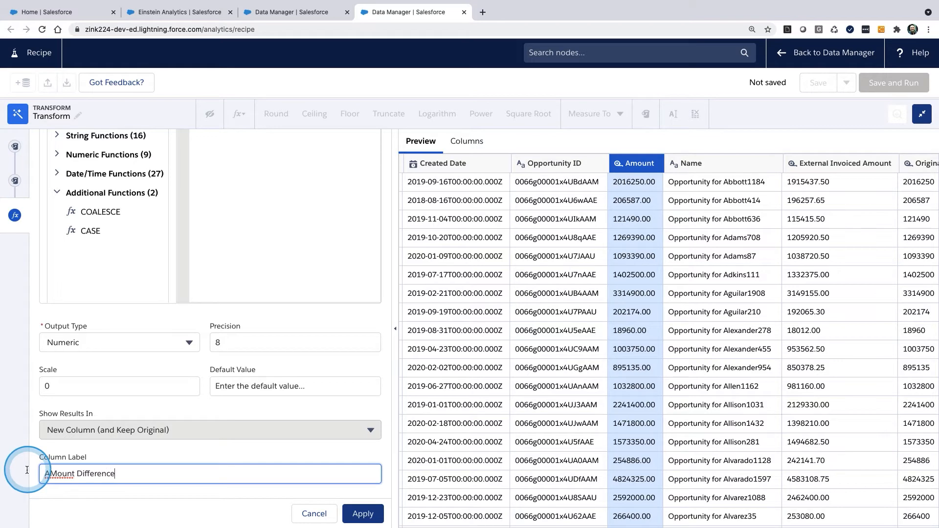
type("ifference")
left_click(363, 513)
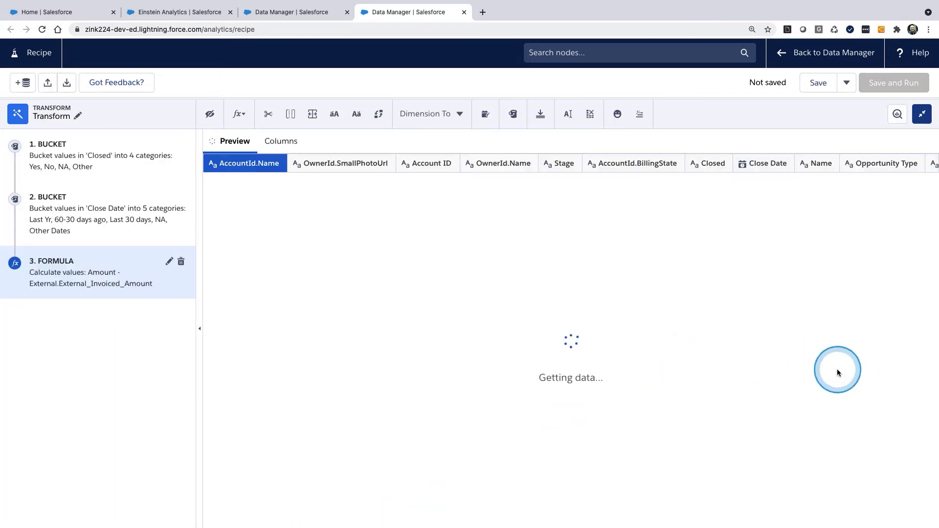
scroll(838, 373, "right", 15)
scroll(838, 373, "right", 1)
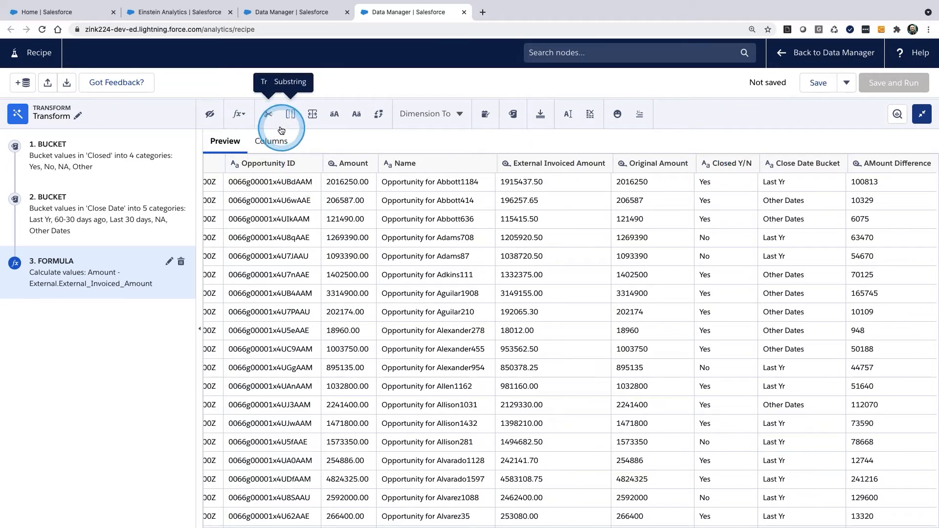
- Review the transform's column list with its API names, types and sources
left_click(270, 140)
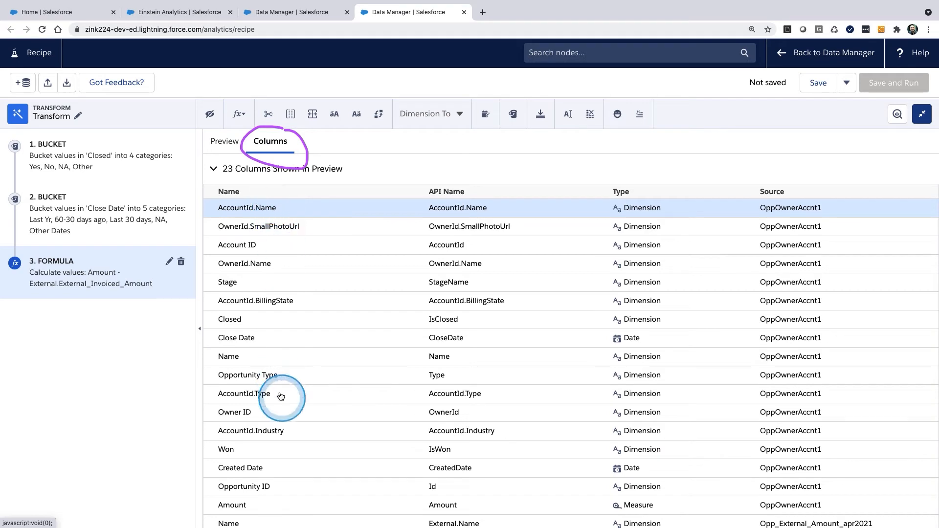
scroll(682, 428, "down", 1)
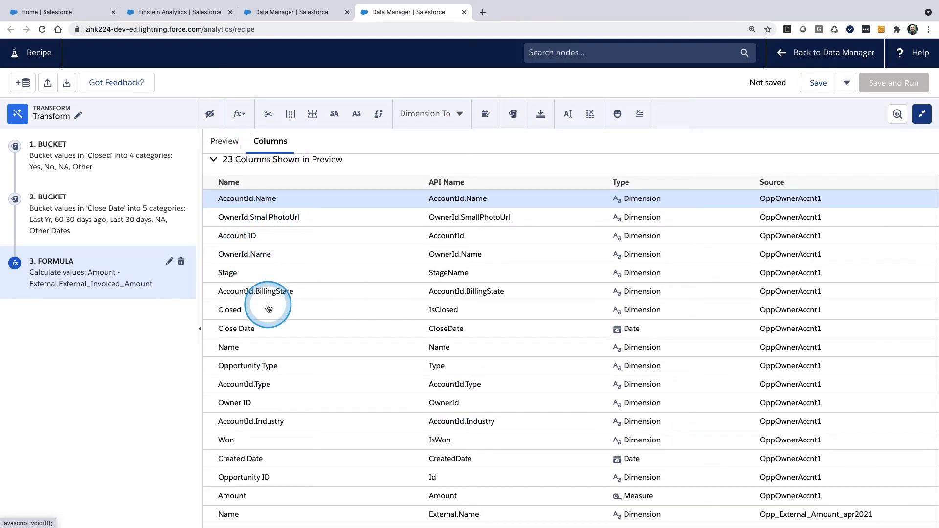
scroll(268, 305, "down", 5)
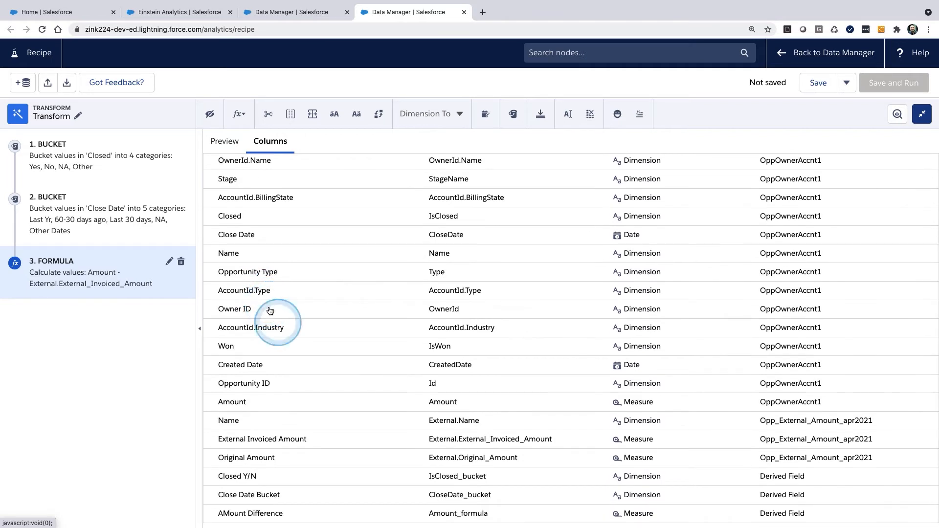
- Hide the Created Date column from the preview and check the list of hidden columns
left_click(290, 366)
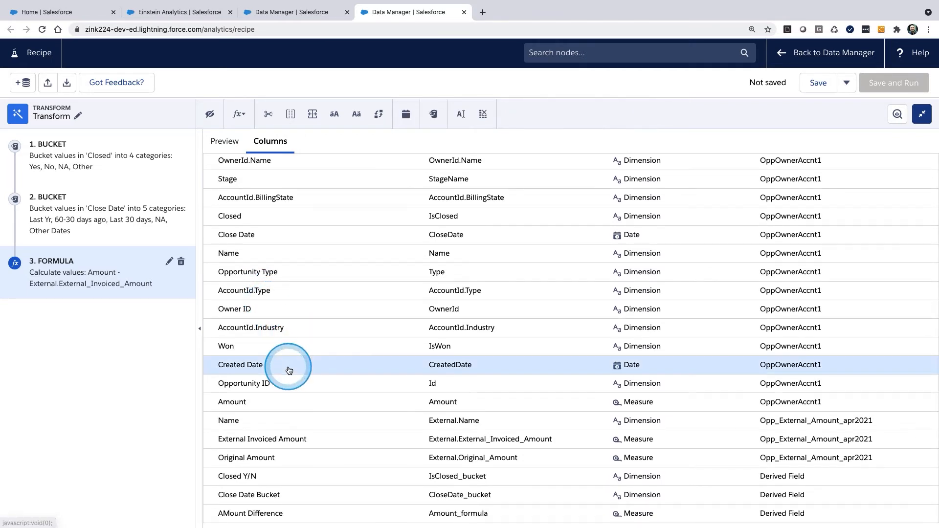
left_click(211, 116)
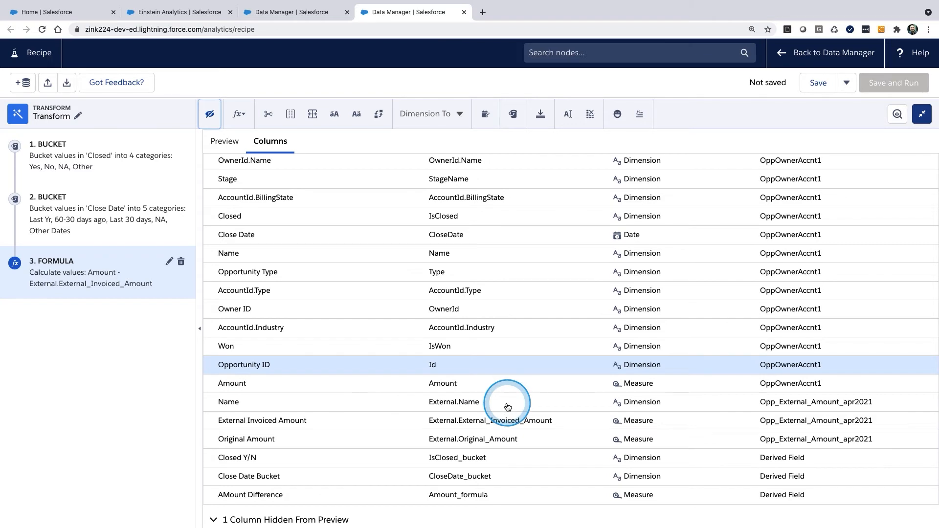
scroll(507, 407, "down", 1)
scroll(508, 407, "down", 3)
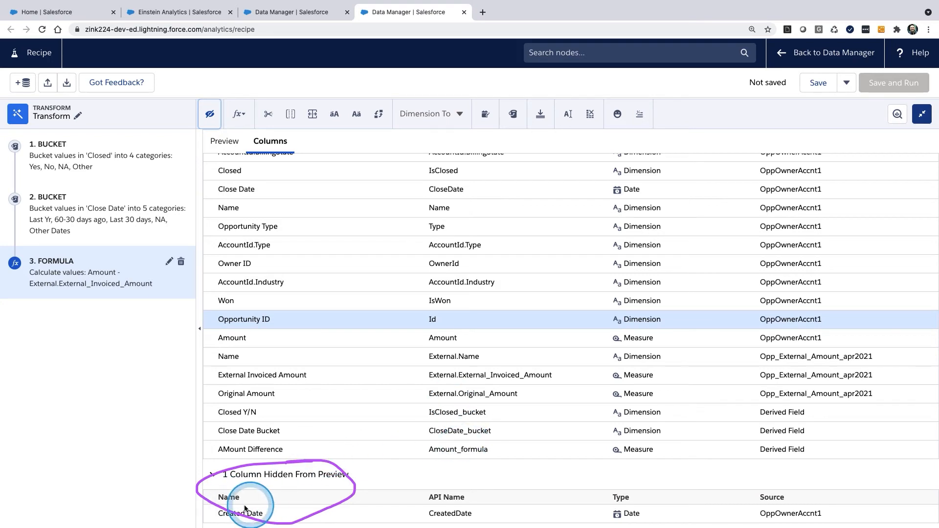
- Restore the hidden Created Date column to the columns shown in the preview
left_click(276, 516)
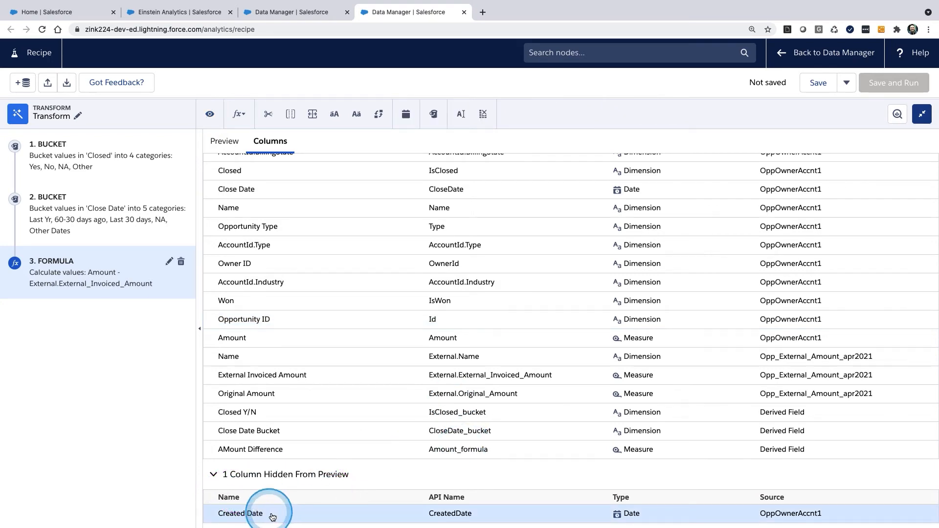
left_click(209, 114)
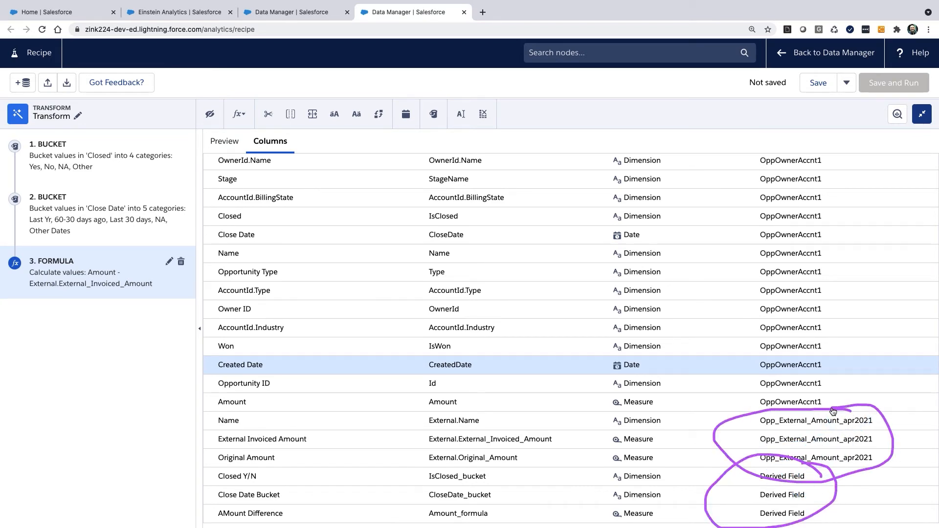
mouse_move(802, 311)
left_mouse_down()
mouse_move(817, 328)
mouse_move(803, 311)
left_mouse_up()
key("Escape")
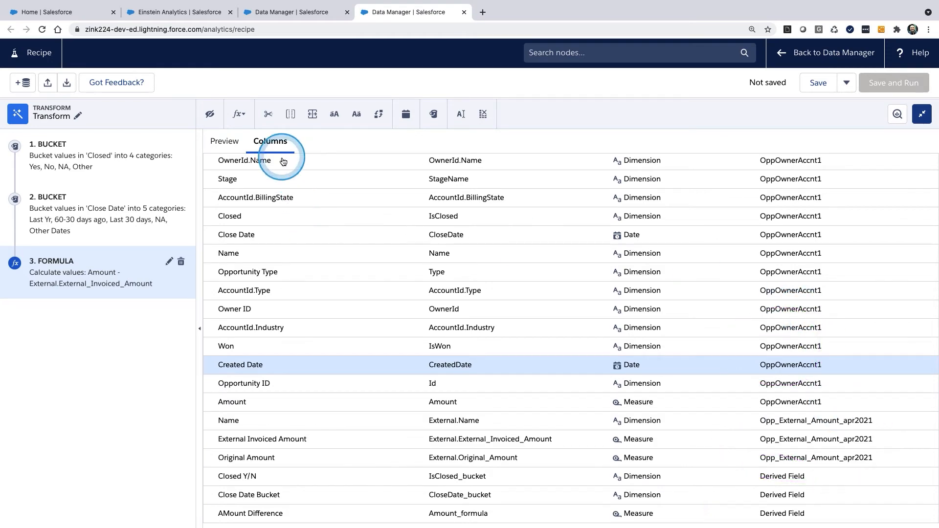
- Return to the data preview and look through the columns before Created Date
left_click(229, 143)
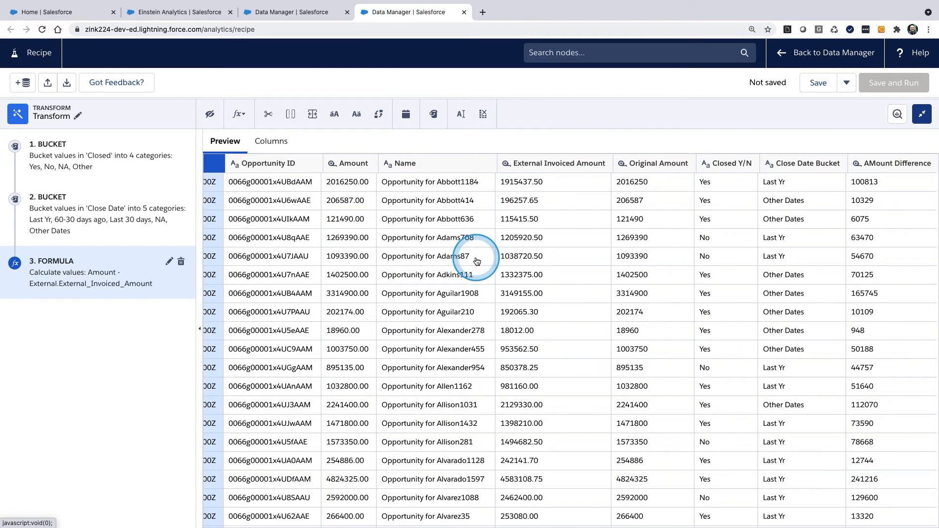
scroll(476, 261, "left", 5)
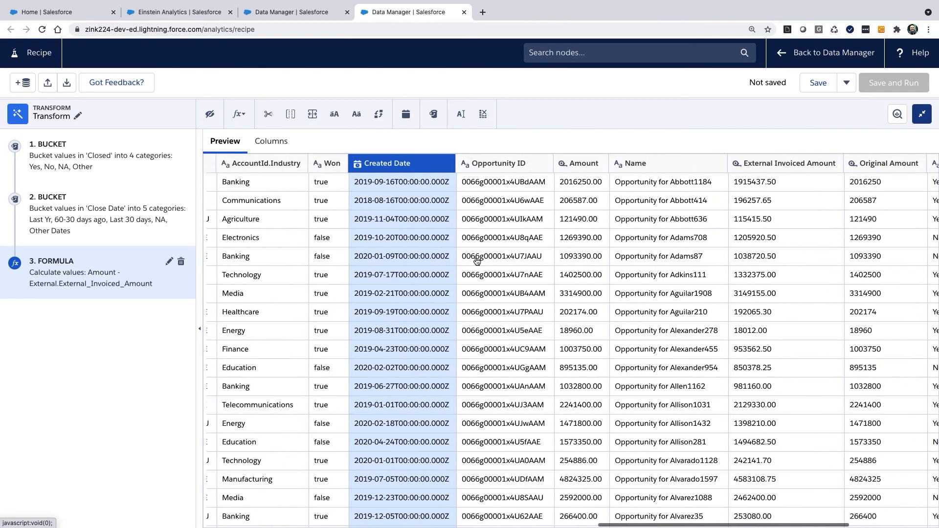
scroll(476, 261, "left", 3)
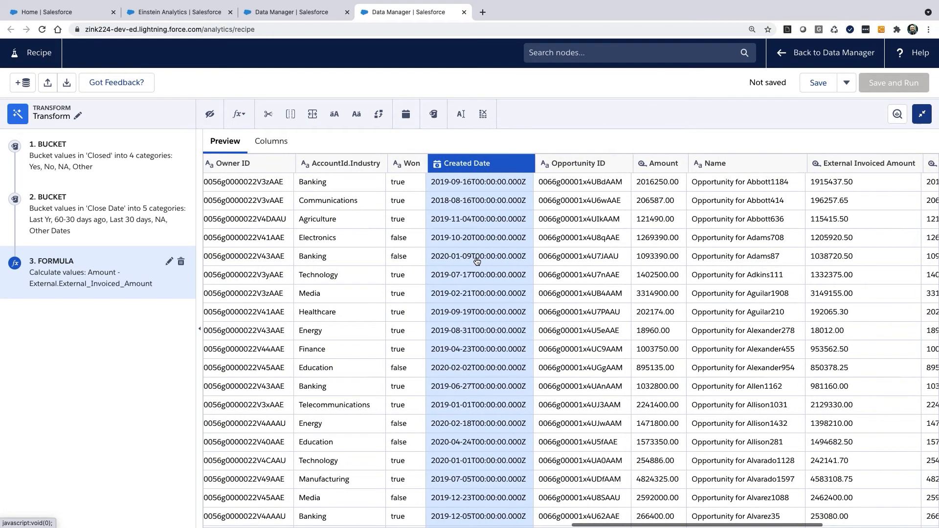
scroll(476, 261, "left", 6)
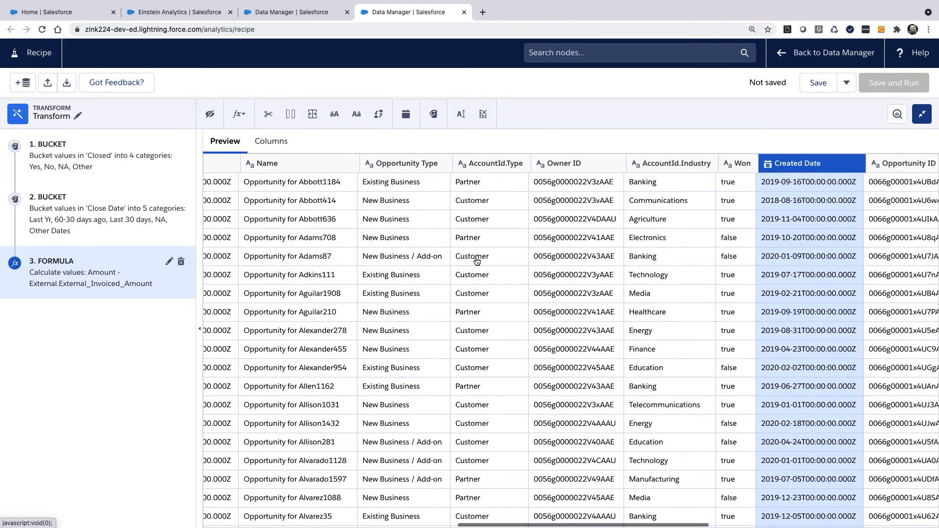
- Look through the preview's date, opportunity and amount columns on both sides of Created Date
scroll(477, 262, "left", 2)
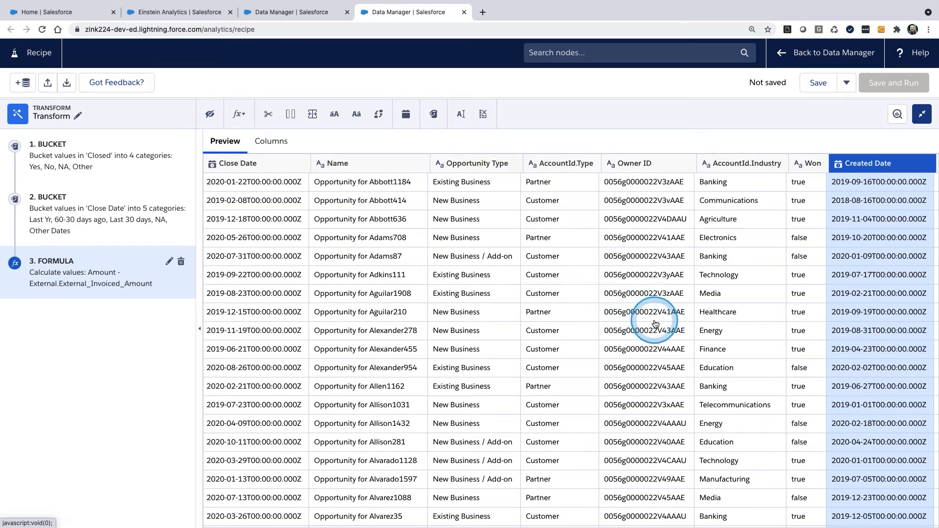
scroll(656, 324, "right", 6)
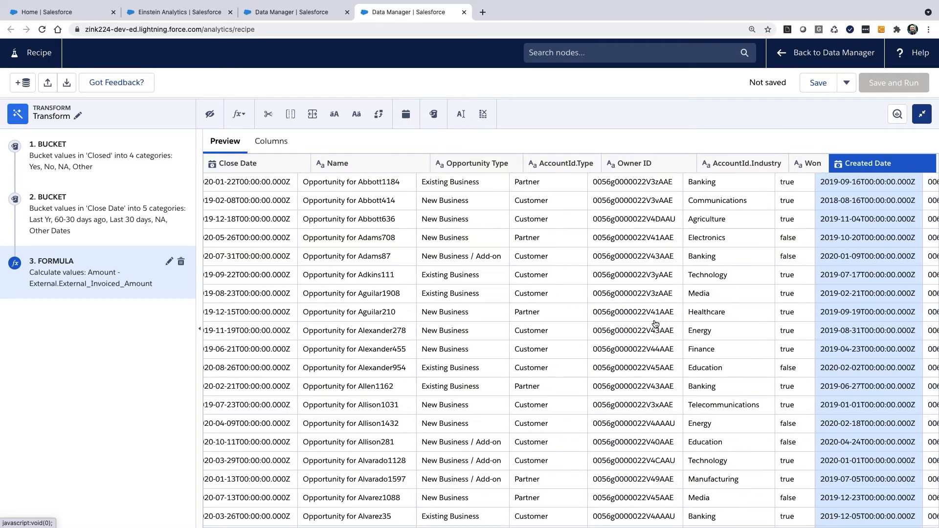
scroll(655, 323, "right", 3)
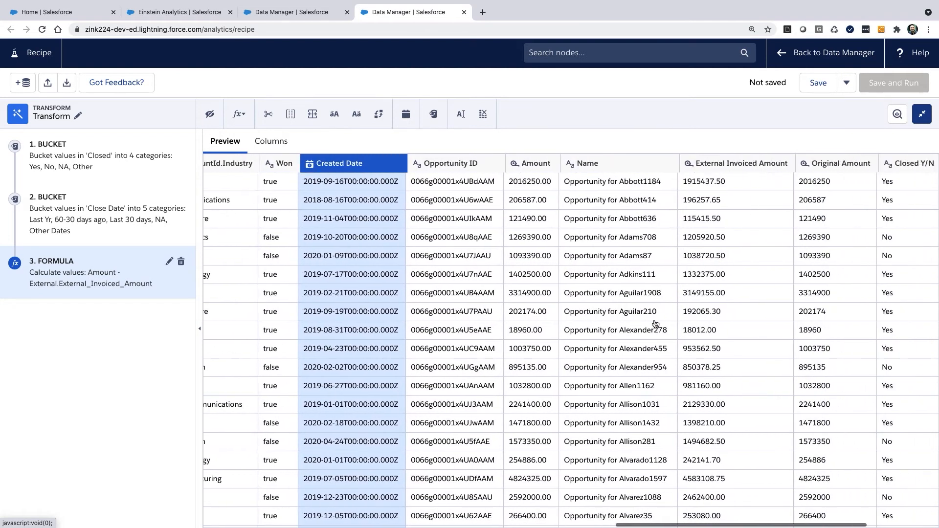
scroll(398, 230, "left", 4)
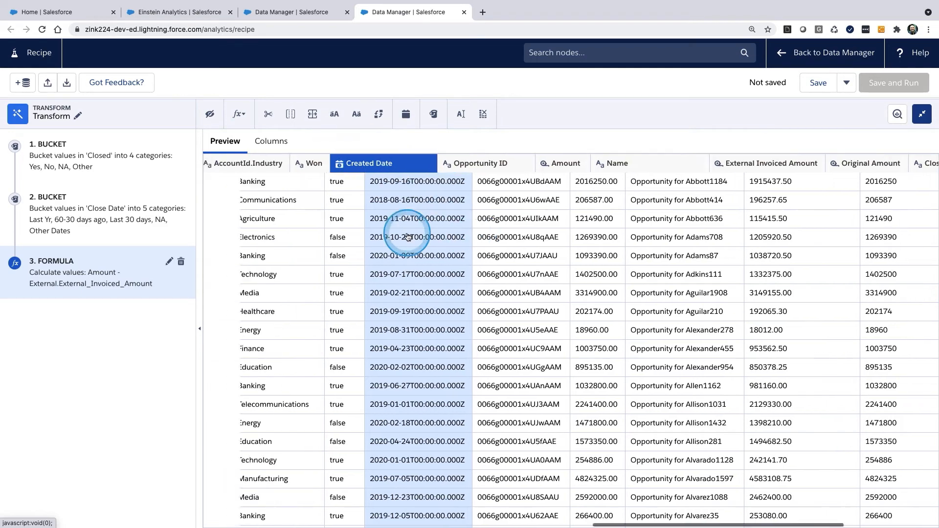
scroll(408, 236, "right", 5)
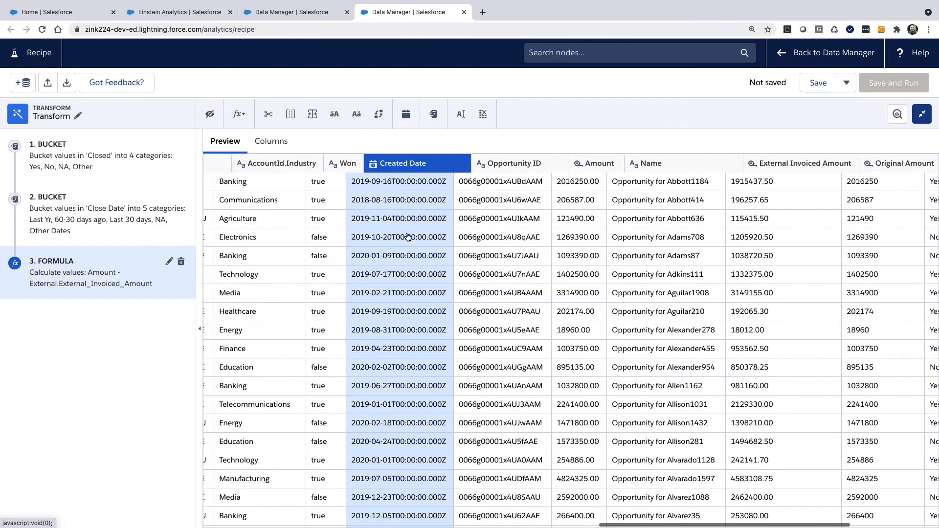
scroll(408, 237, "right", 1)
- Add a date difference in days from Close Date to Created Date, with the column label Opp Age
scroll(408, 236, "left", 12)
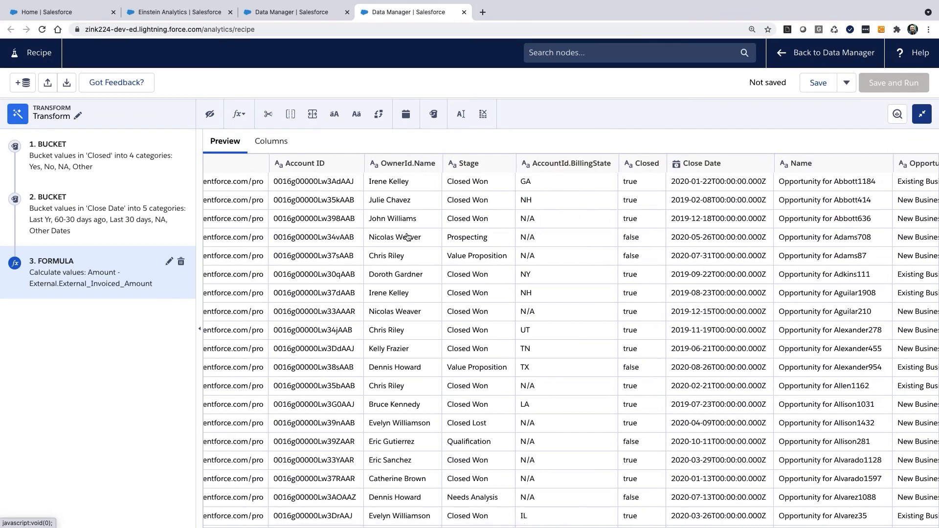
left_click(731, 169)
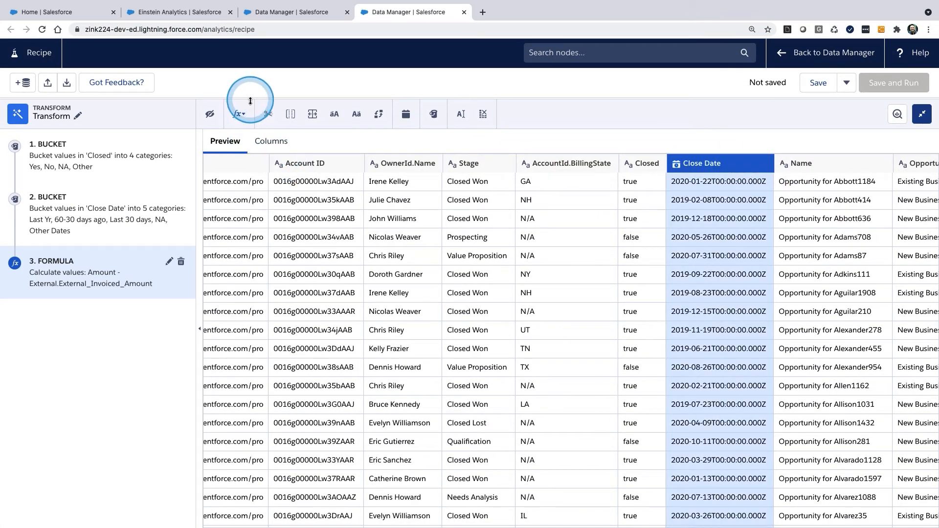
left_click(238, 111)
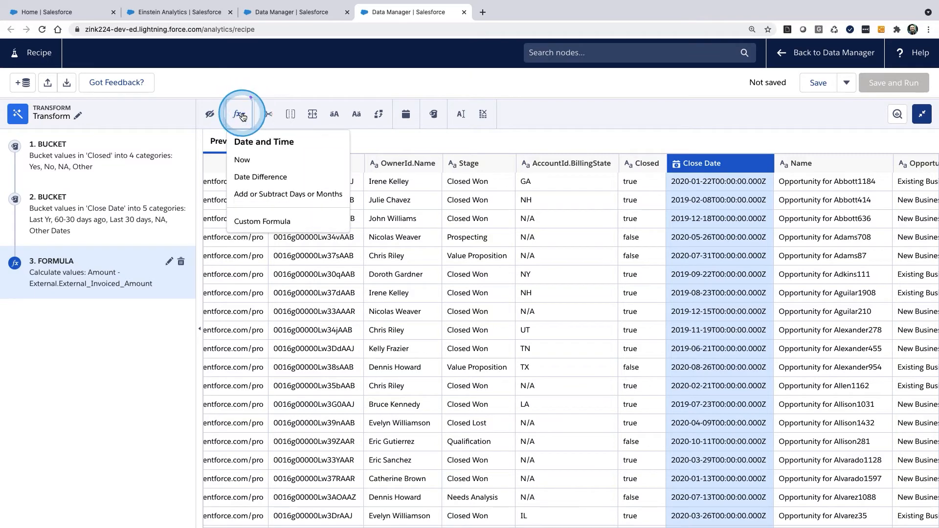
left_click(274, 182)
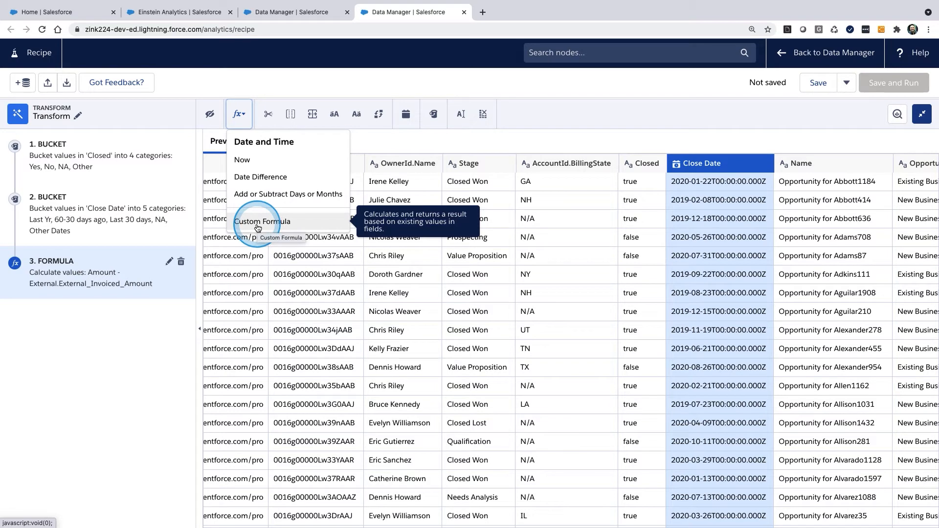
left_click(254, 178)
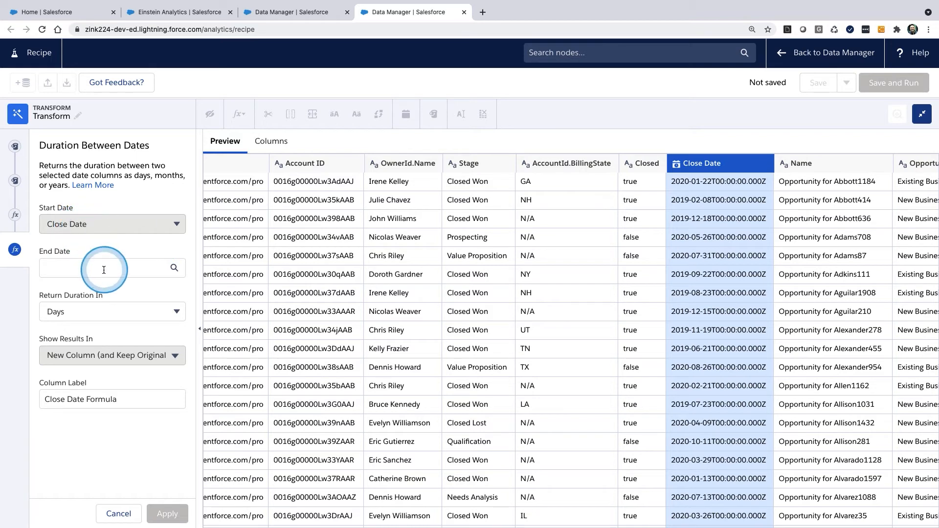
left_click(135, 277)
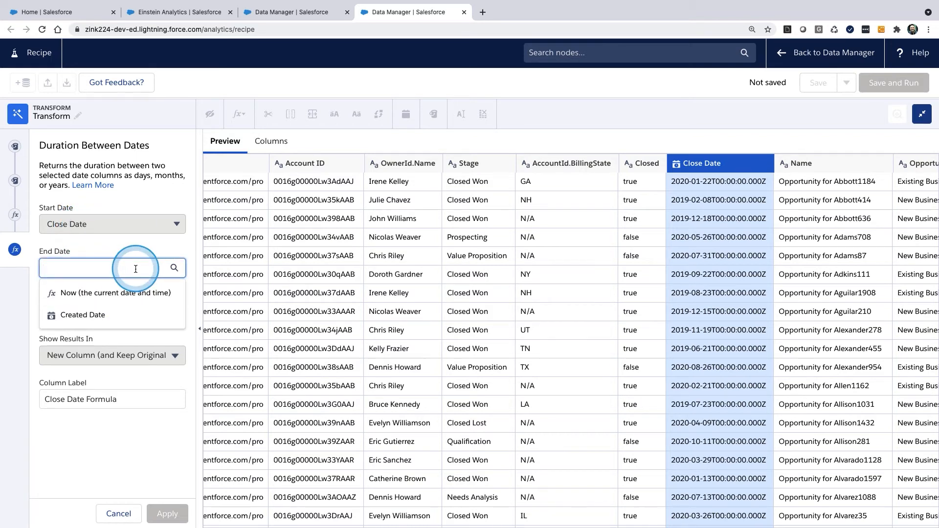
left_click(98, 317)
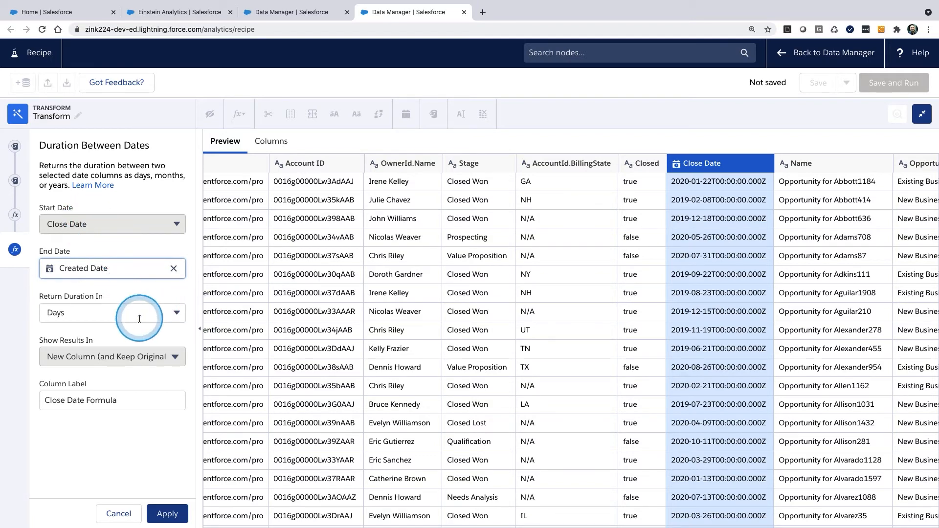
left_click_drag(123, 397, 22, 398)
type("OOpp Age")
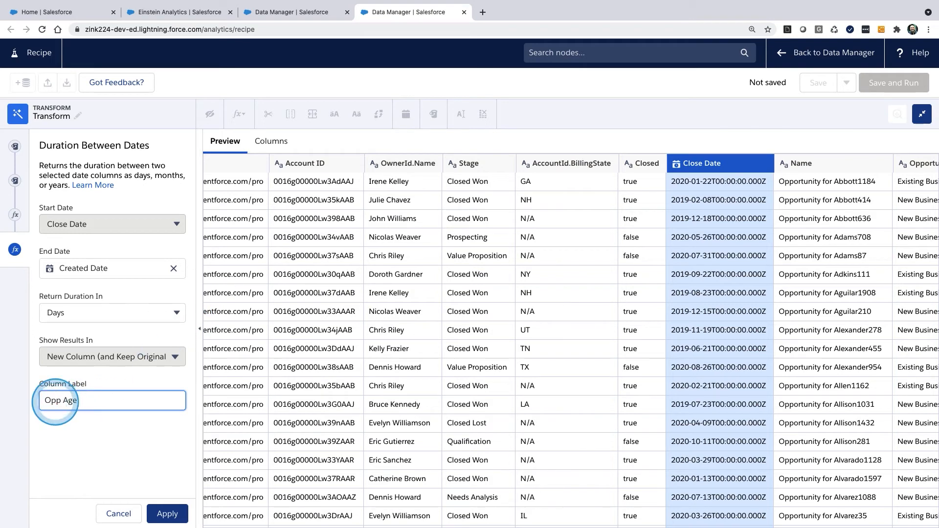
left_click(169, 515)
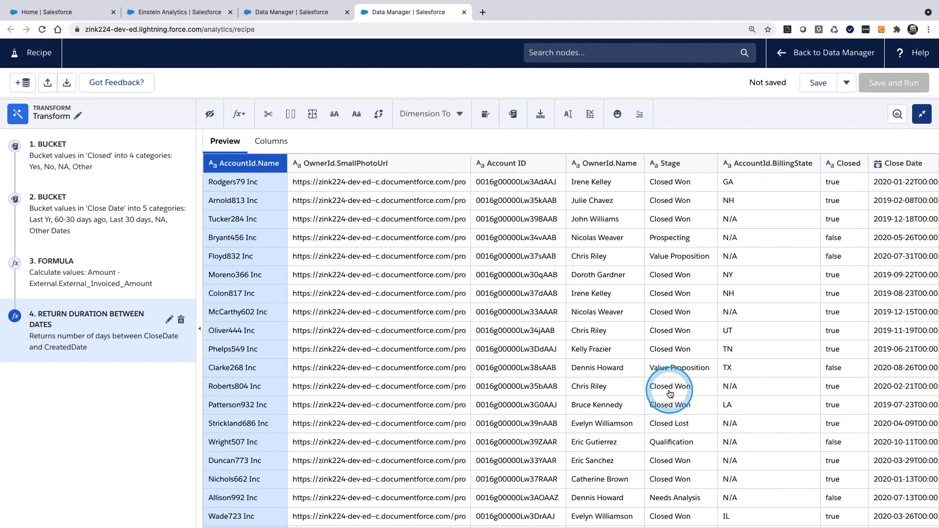
- Check the Opp Age values in the preview and delete that duration transformation
scroll(670, 386, "right", 10)
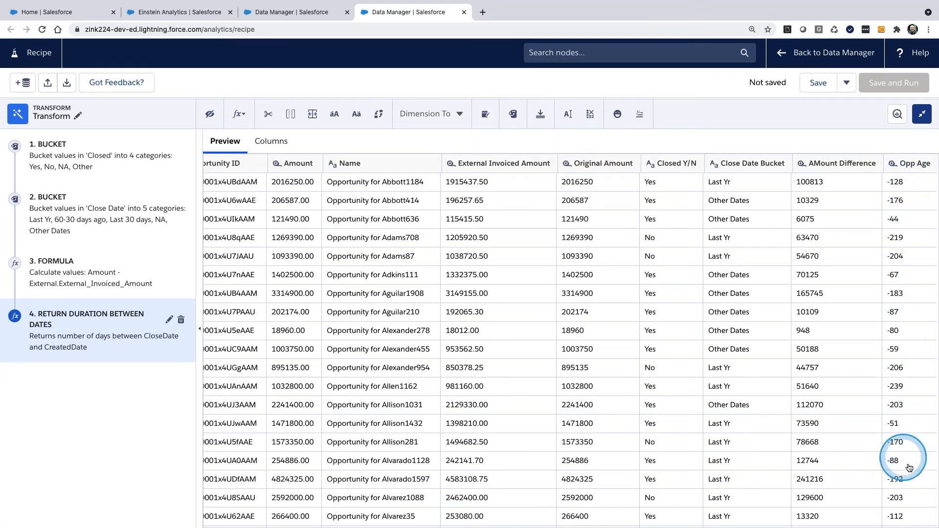
left_click(181, 321)
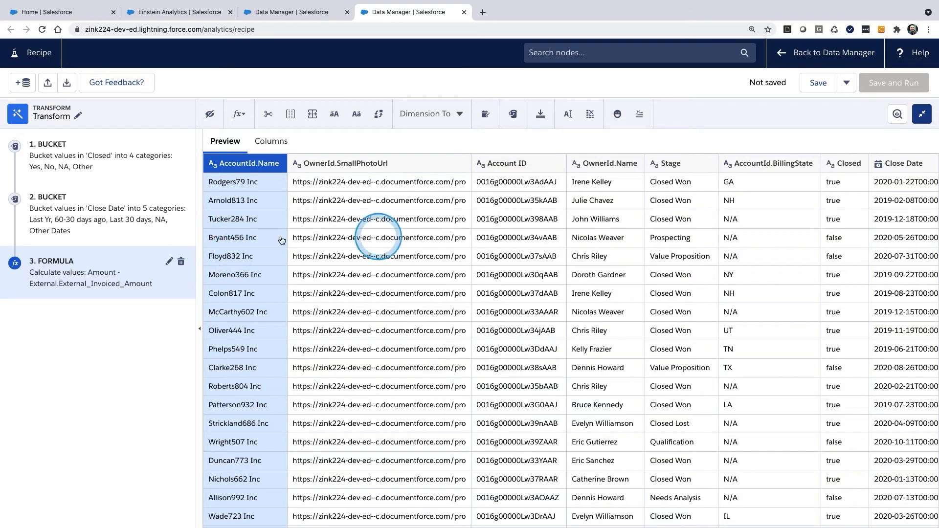
- Set up a date difference formula with Created Date as the start date and Close Date as the end date
scroll(608, 272, "right", 10)
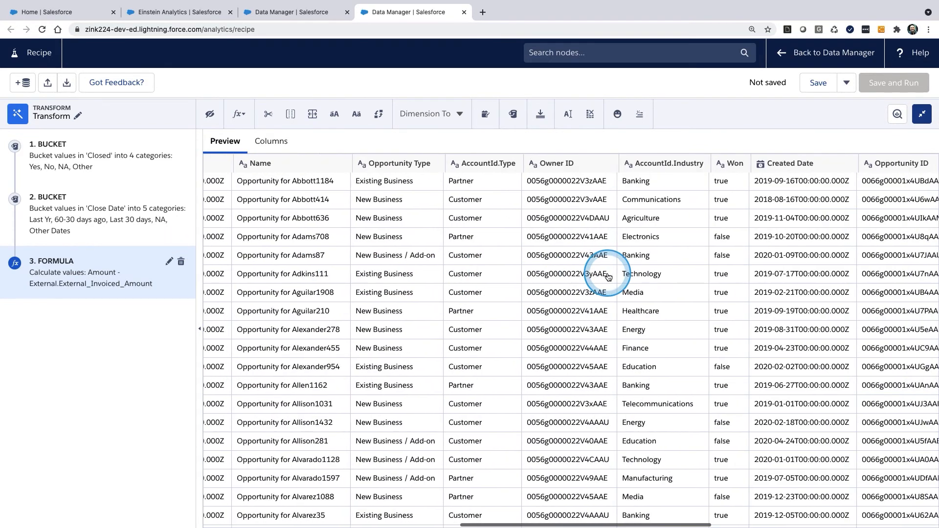
scroll(734, 196, "right", 1)
left_click(791, 164)
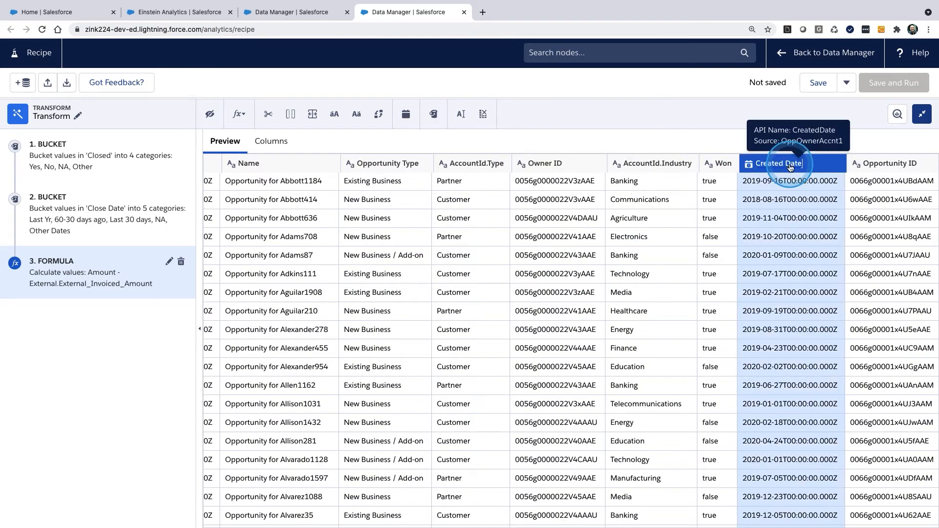
left_click(238, 114)
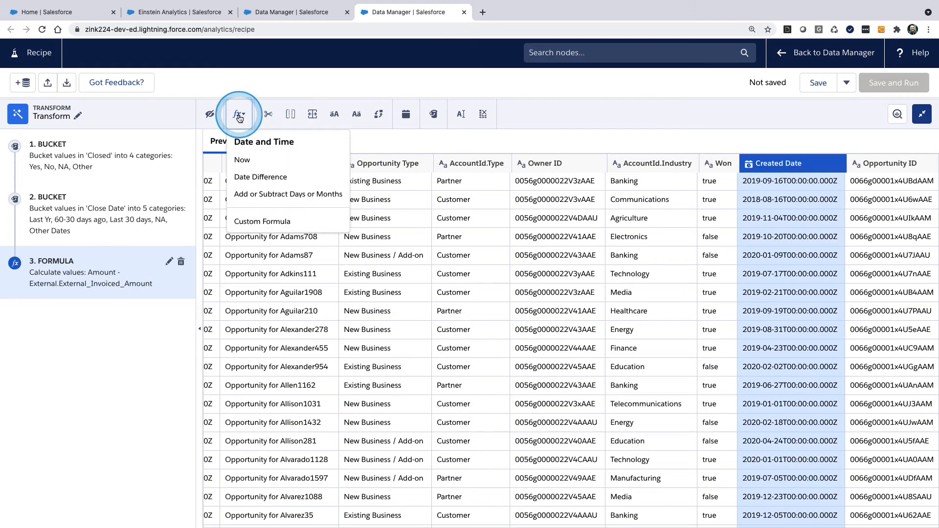
left_click(273, 184)
left_click(101, 269)
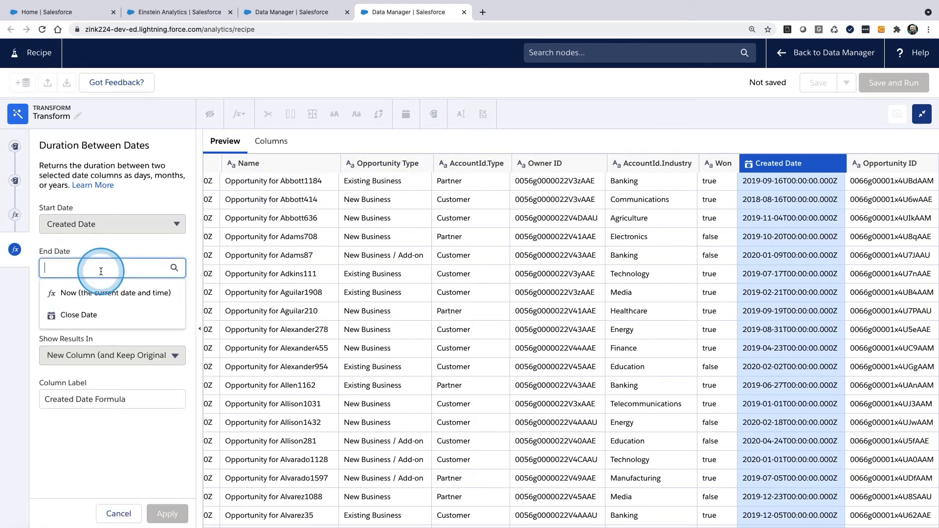
type("clos")
left_click(98, 293)
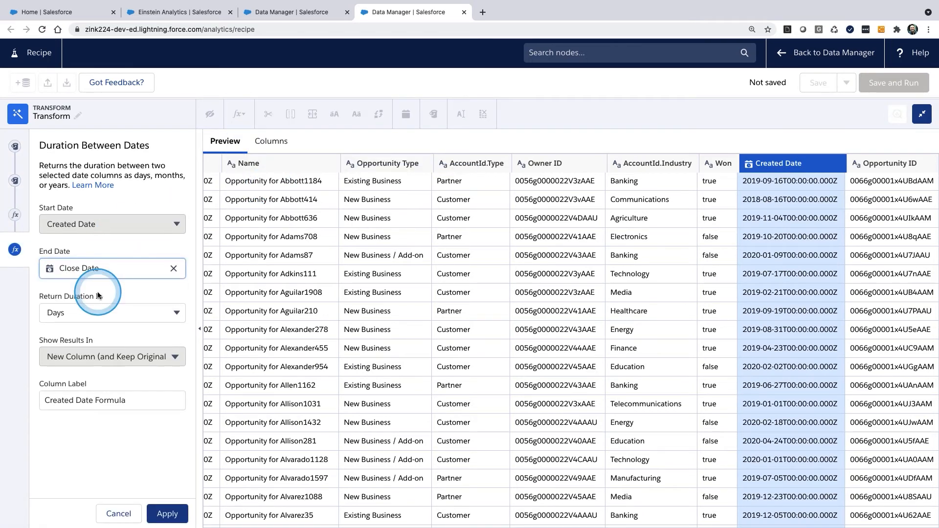
- Label the duration column OppAge and apply the date difference
left_click(138, 400)
left_click_drag(137, 400, 29, 400)
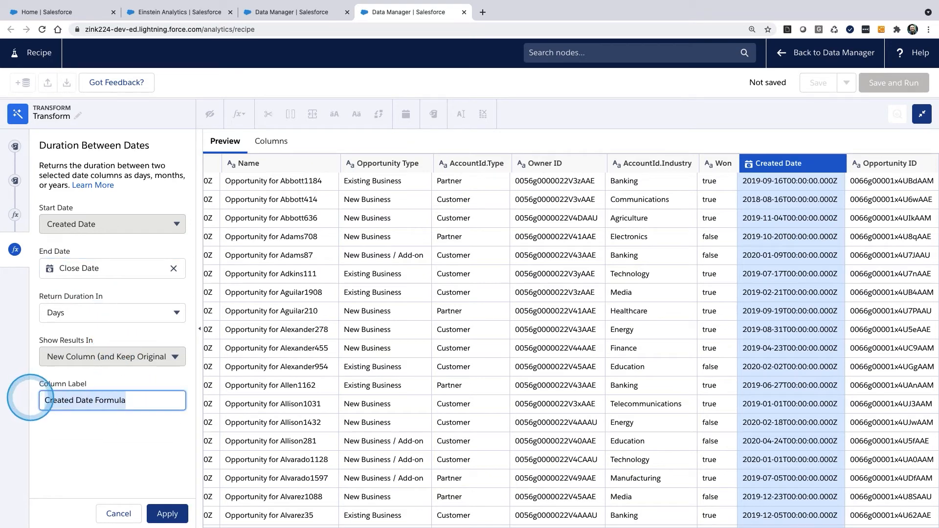
type("OppAge")
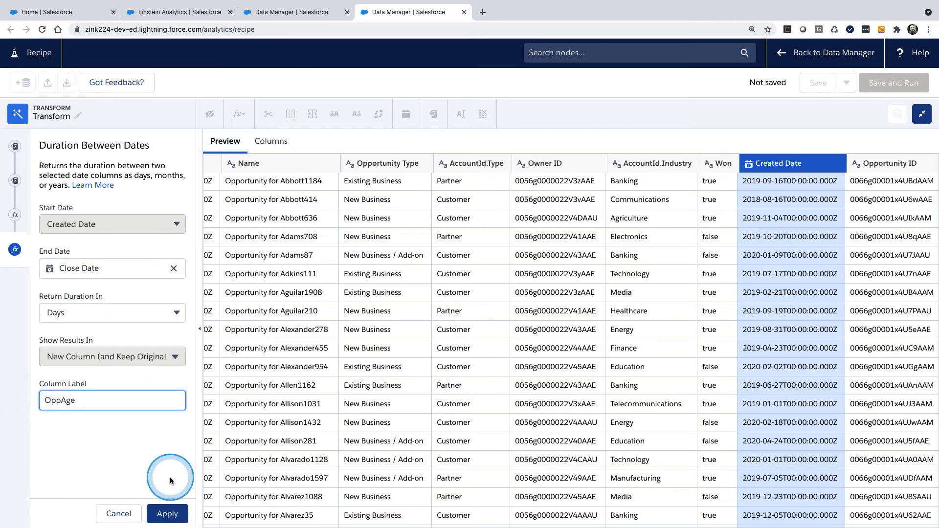
left_click(171, 512)
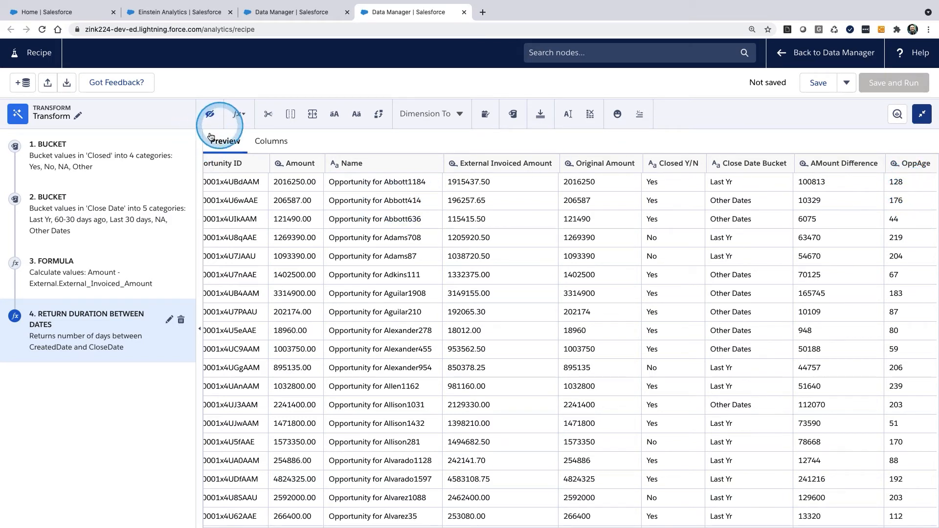
- Start a custom formula and insert the DATEDIFF function from the date/time functions
left_click(241, 120)
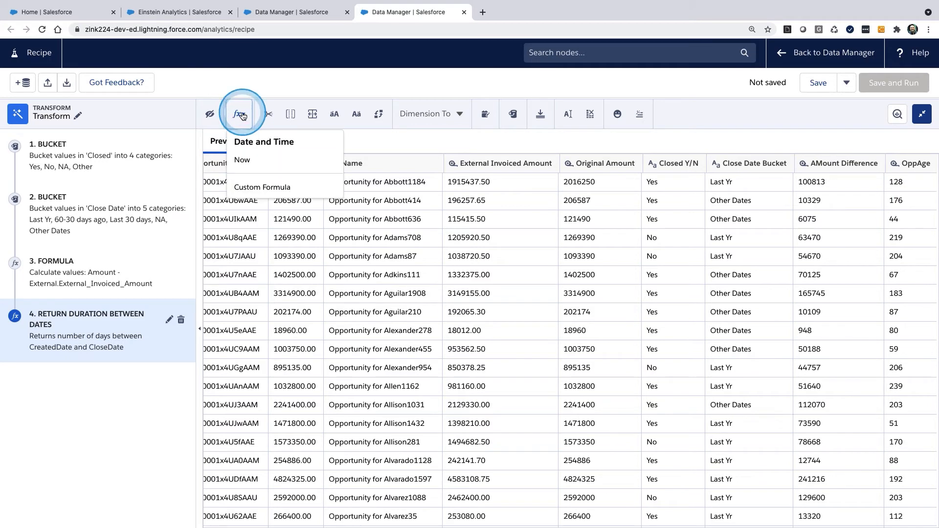
left_click(274, 188)
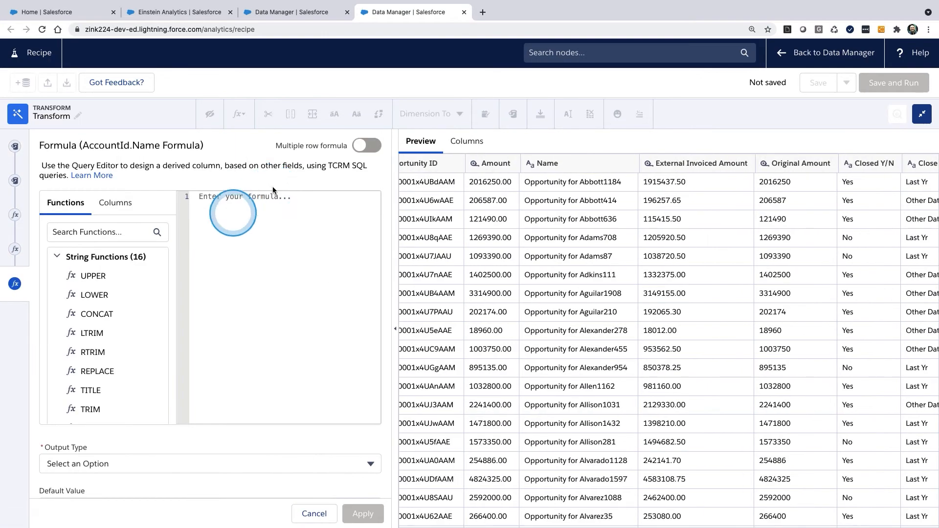
left_click(57, 257)
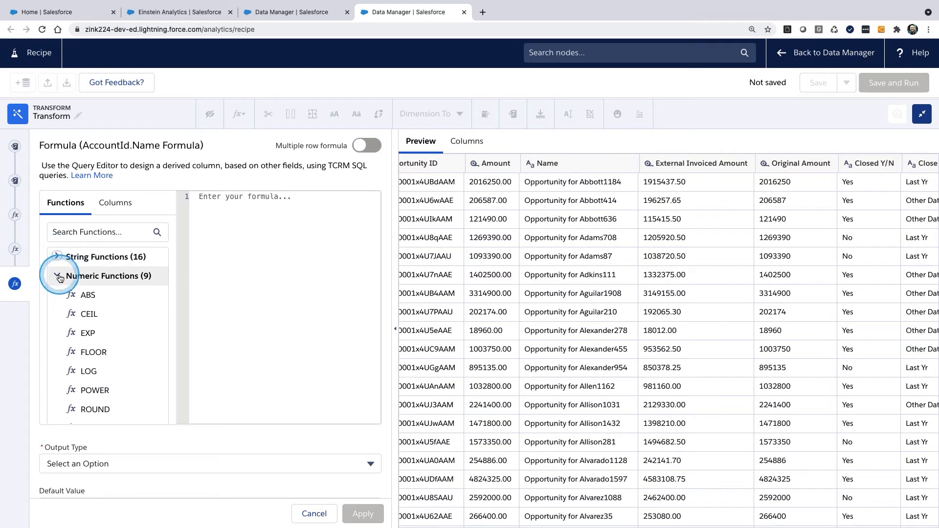
left_click(57, 275)
scroll(95, 337, "down", 3)
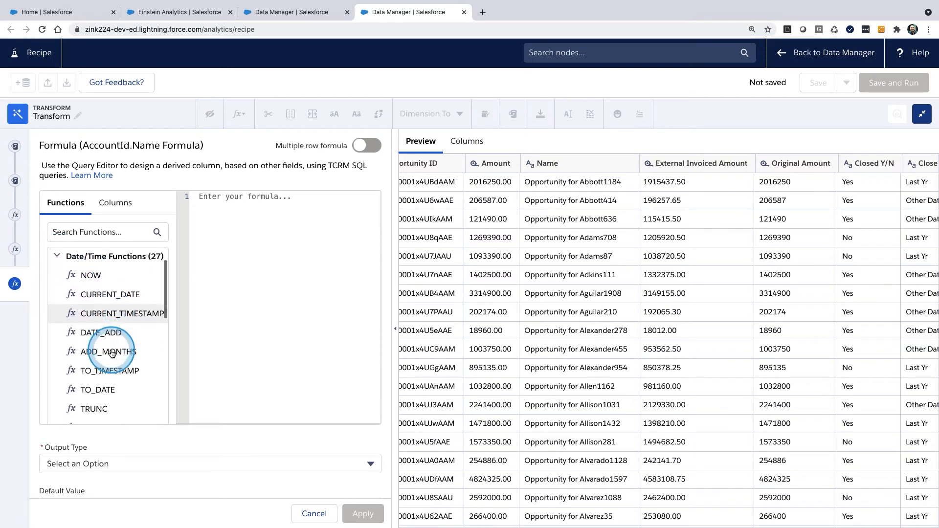
scroll(127, 362, "down", 4)
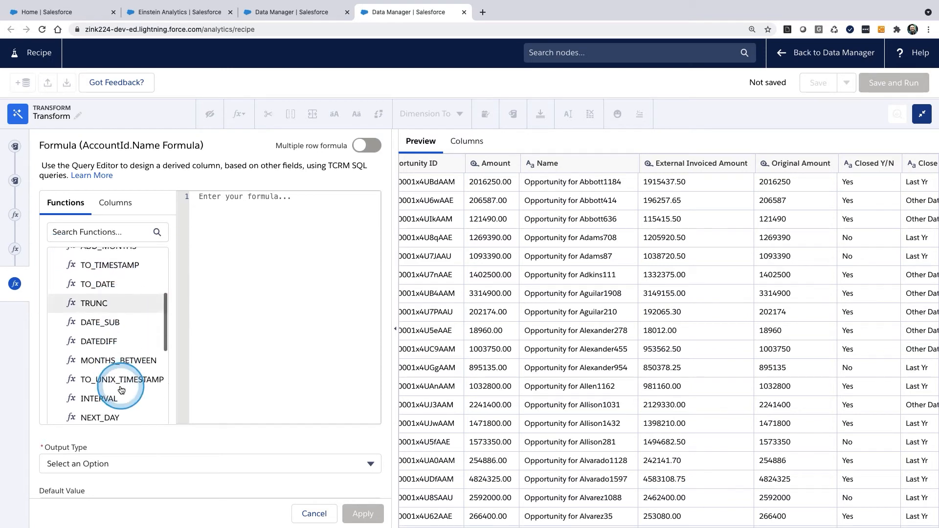
left_click(98, 342)
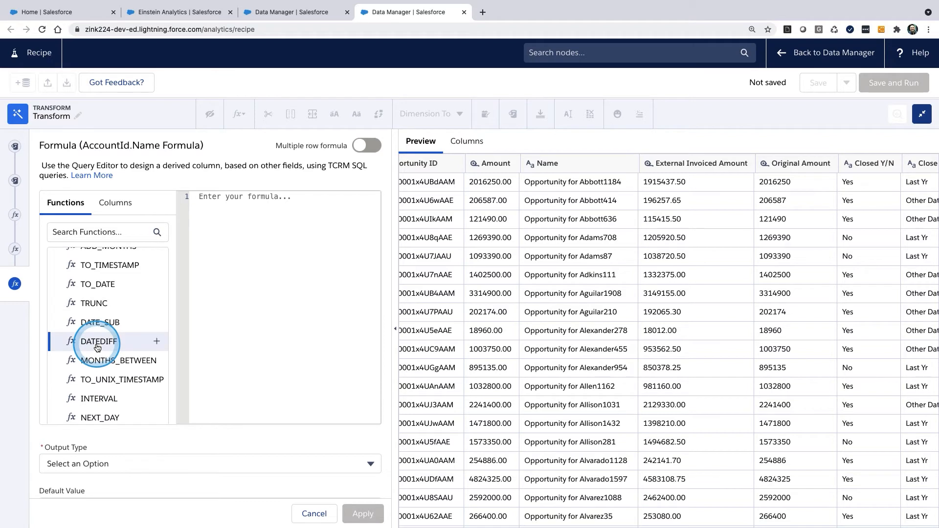
left_click(156, 341)
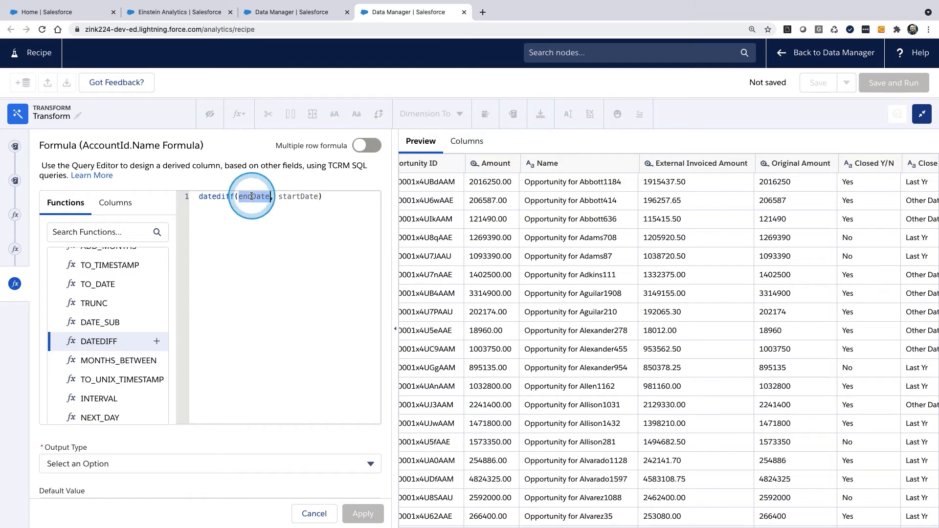
- Try Created Date as the end date argument of the datediff formula
type("Cre")
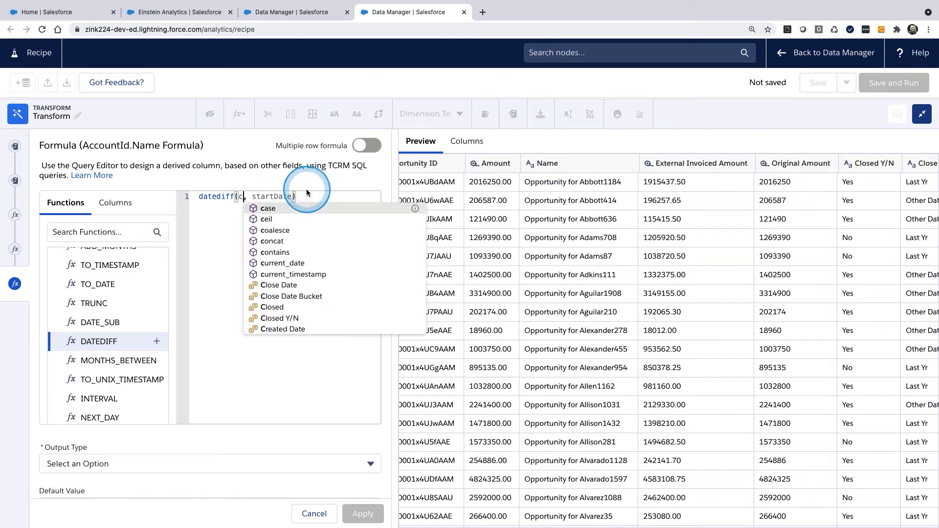
left_click(294, 208)
double_click(315, 197)
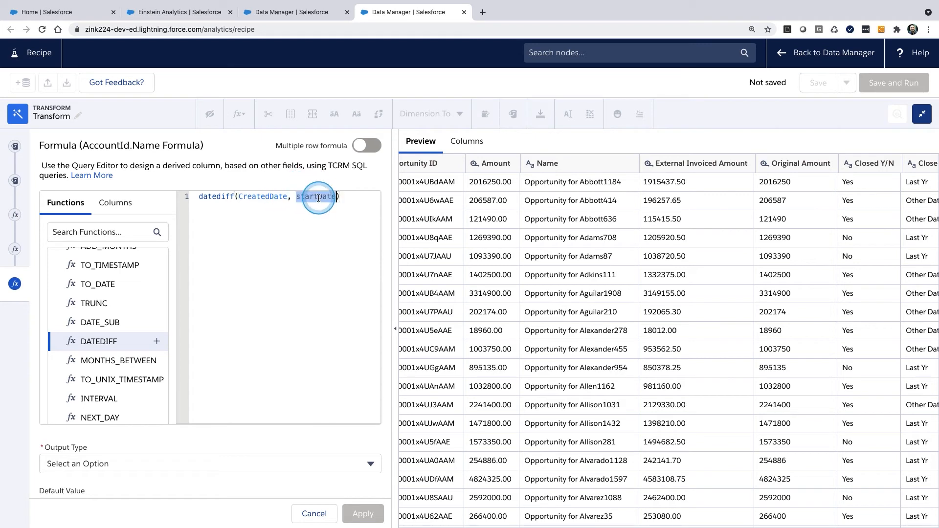
- Set the datediff formula's end date argument to CloseDate and its start date argument to CreatedDate
double_click(260, 197)
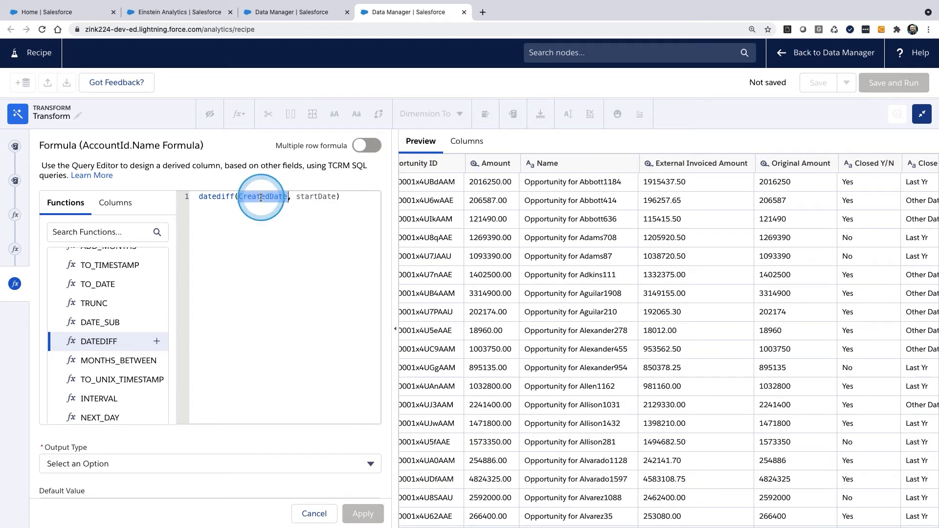
type("clos")
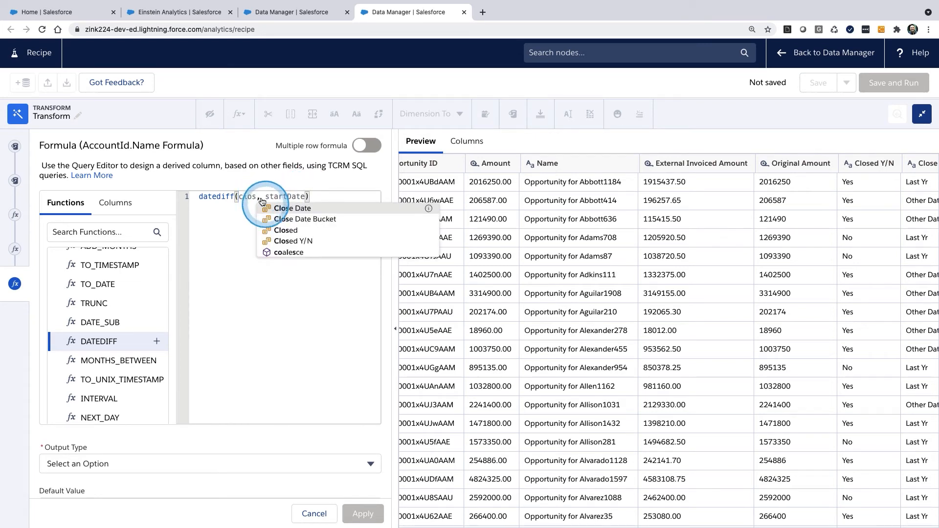
left_click(289, 209)
double_click(305, 197)
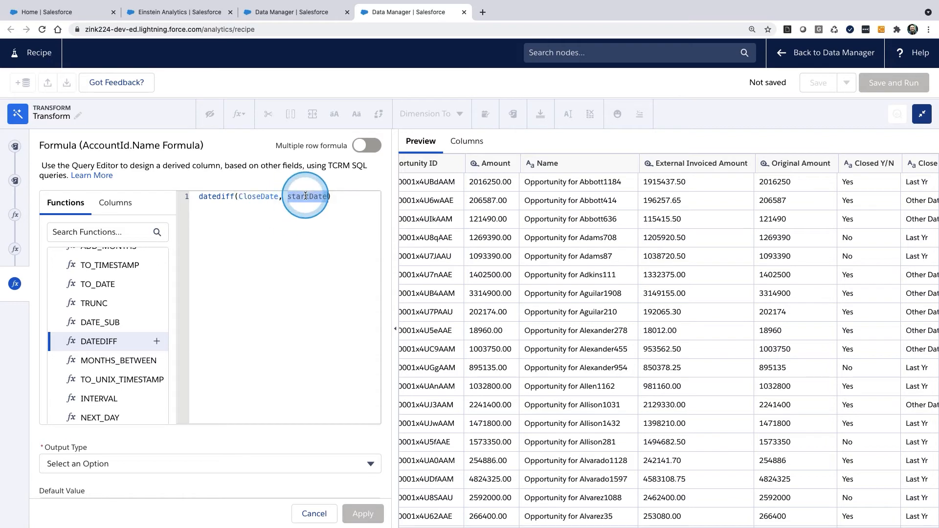
type("crea")
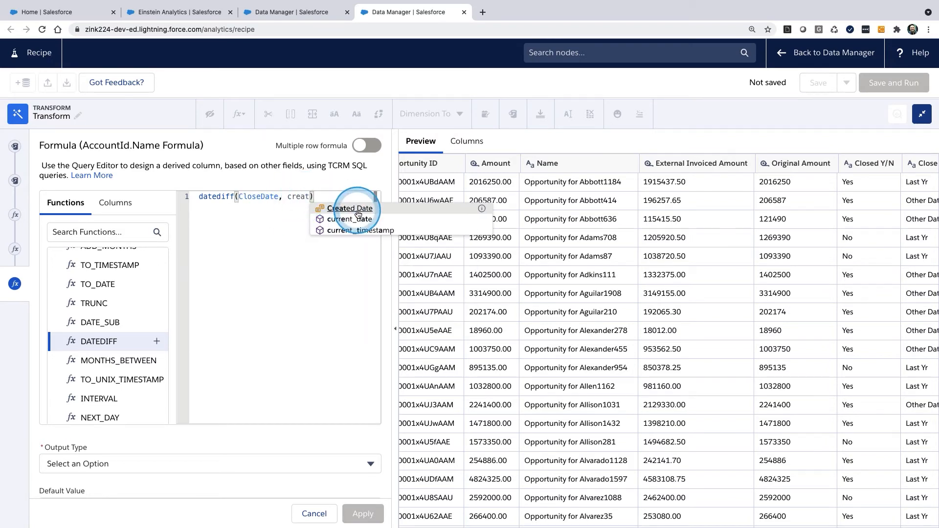
left_click(357, 210)
left_click(345, 196)
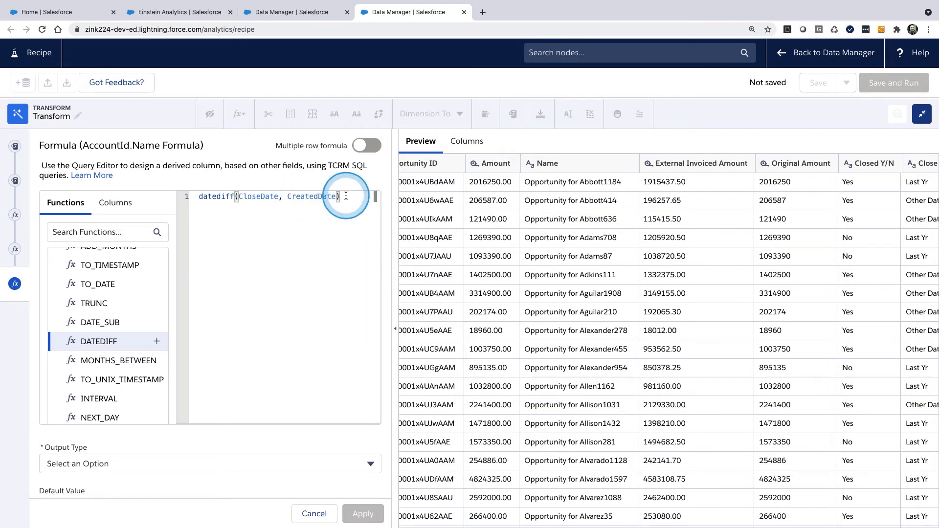
- Clear the datediff expression from the formula and insert the CASE function from the additional functions
triple_click(198, 196)
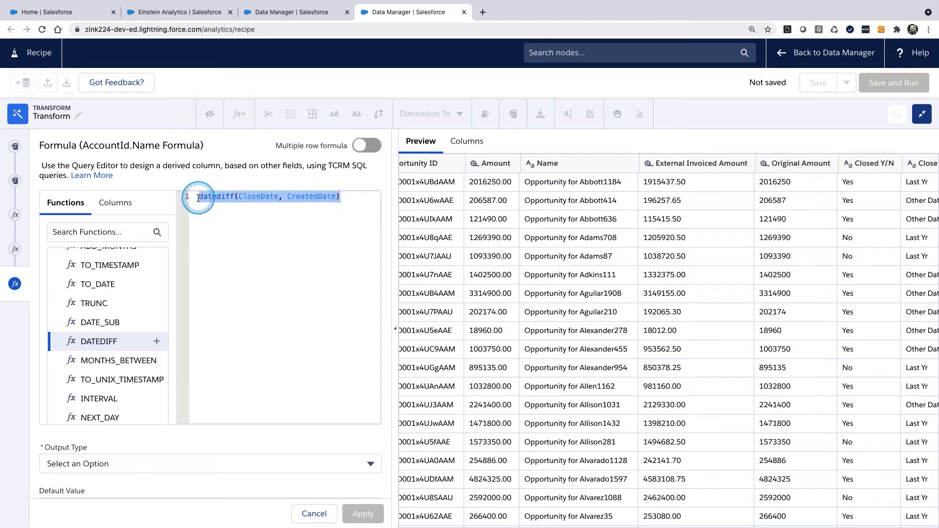
left_click(198, 196)
triple_click(198, 197)
key("Return")
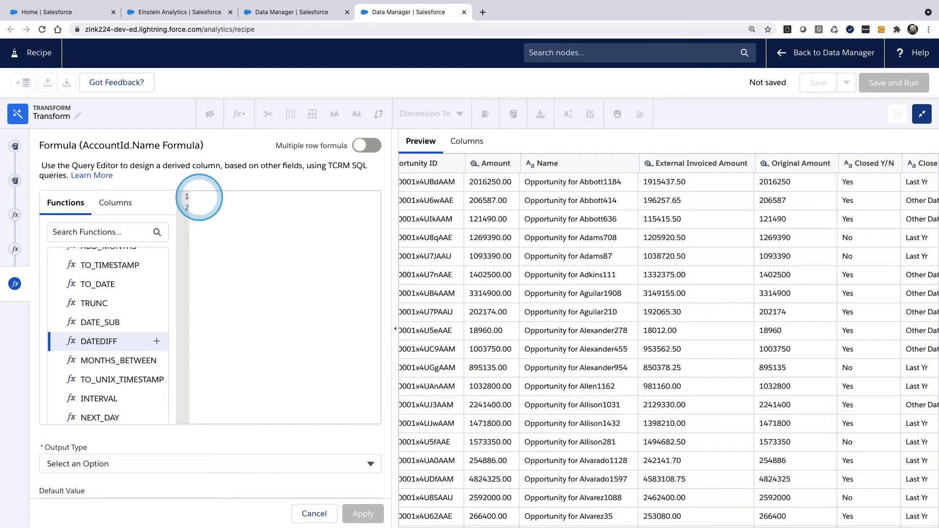
left_click(199, 197)
key("Escape")
scroll(99, 357, "down", 6)
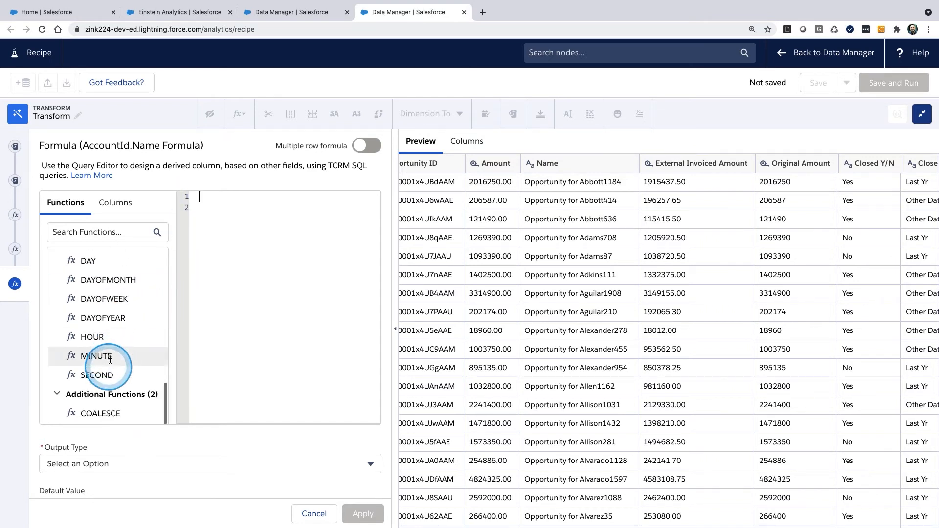
scroll(93, 379, "down", 3)
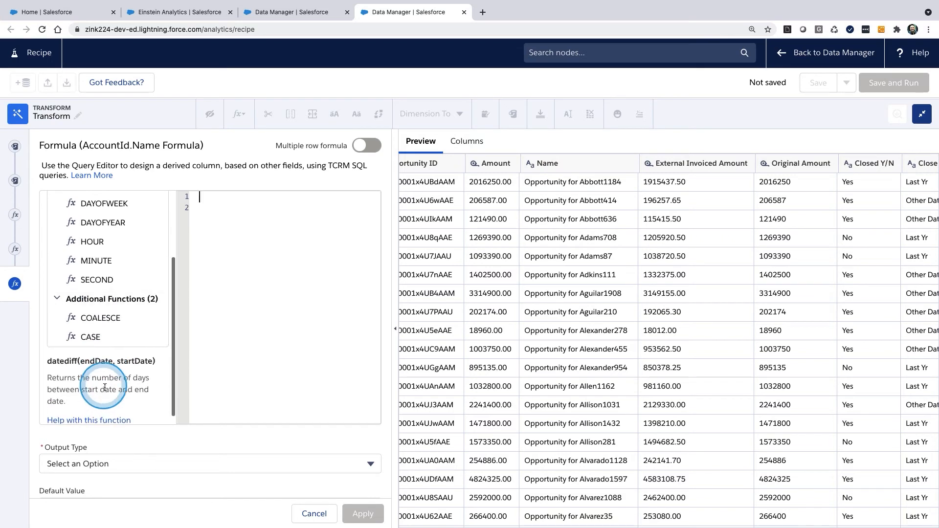
left_click(89, 338)
left_click(156, 336)
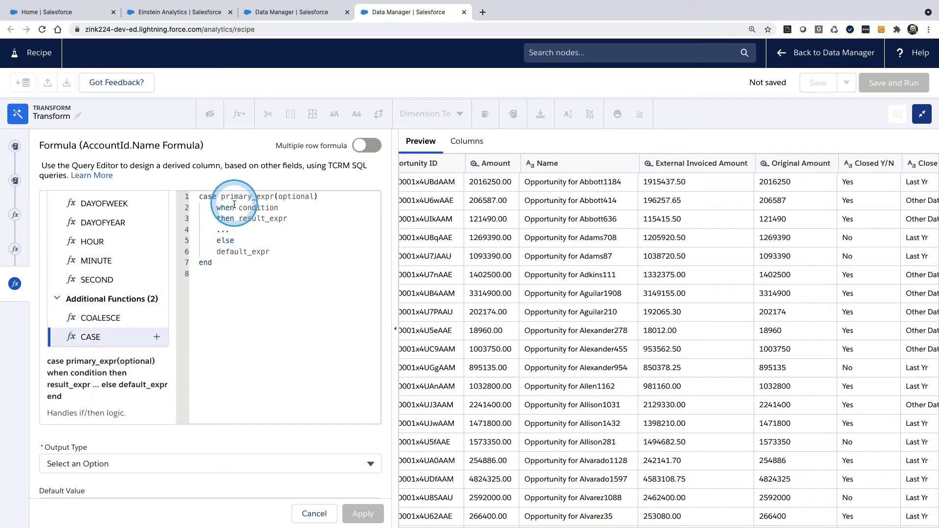
- Remove the optional primary expression from the case statement and set its when condition to CloseDate is null
mouse_move(222, 196)
left_mouse_down()
mouse_move(320, 202)
mouse_move(319, 191)
mouse_move(220, 198)
left_mouse_up()
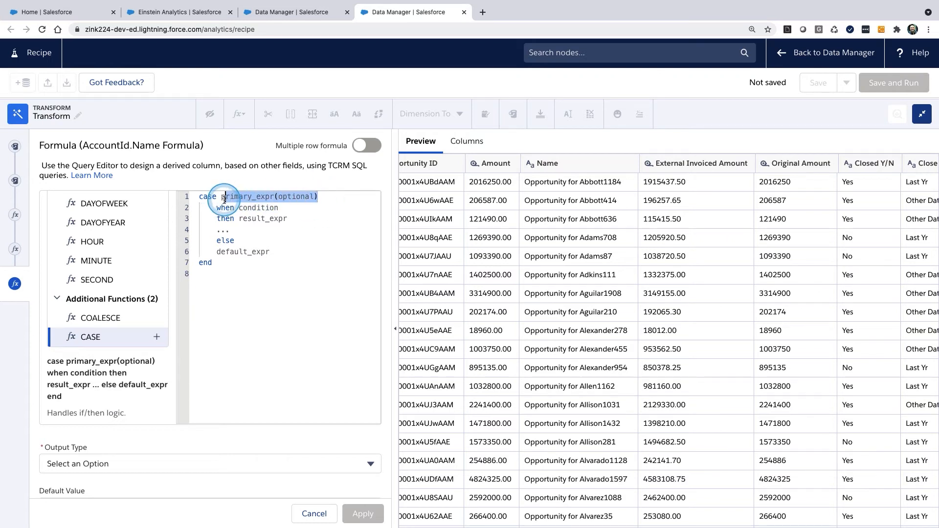
key("BackSpace")
left_click_drag(285, 204, 239, 207)
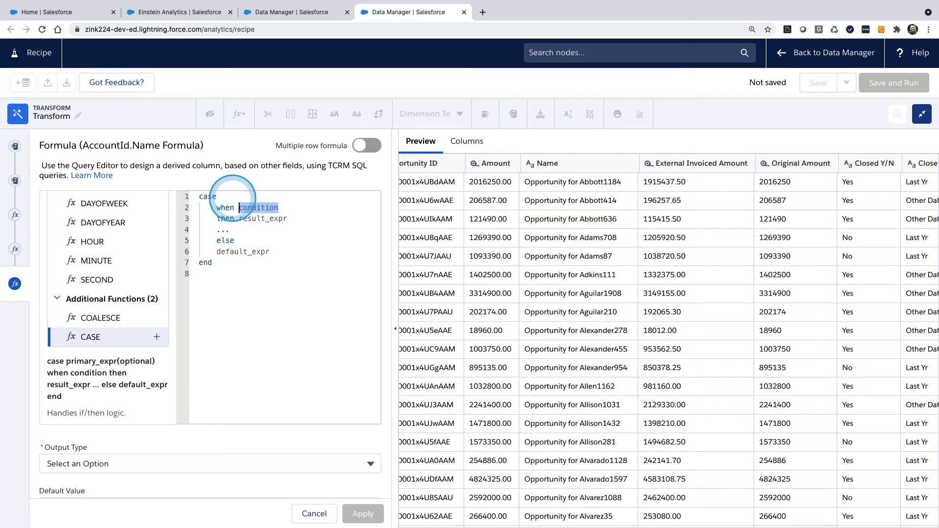
type("Clo")
left_click(293, 218)
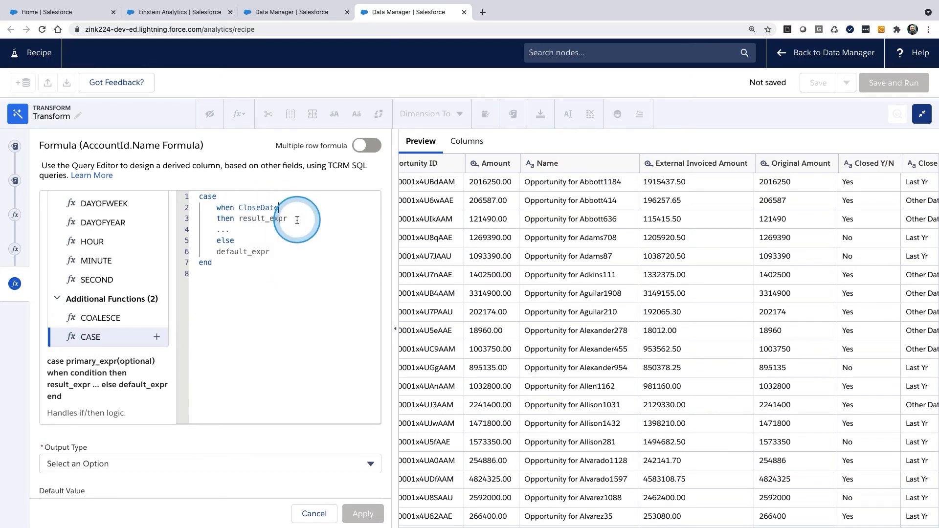
type("is null")
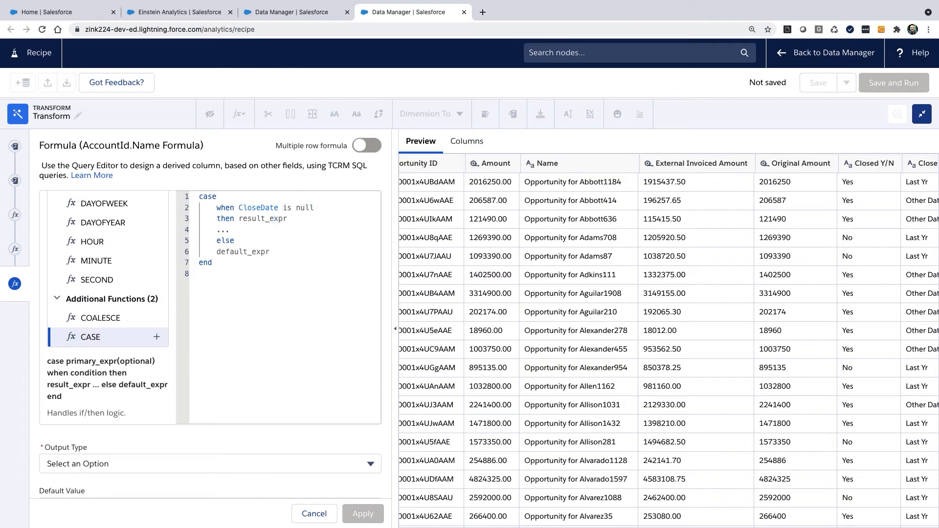
- Replace the then result expression with datediff(now(), CreatedDate)
left_click_drag(294, 224, 244, 218)
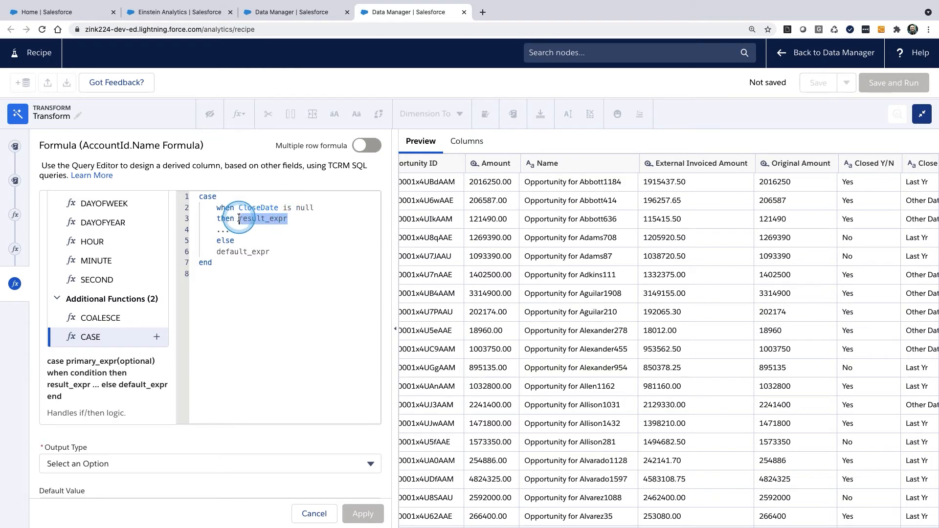
type("date")
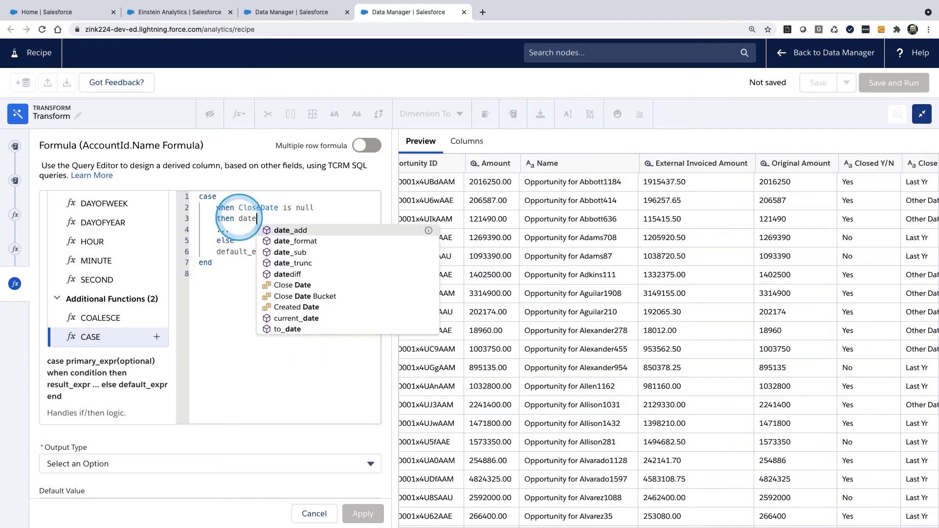
type("d")
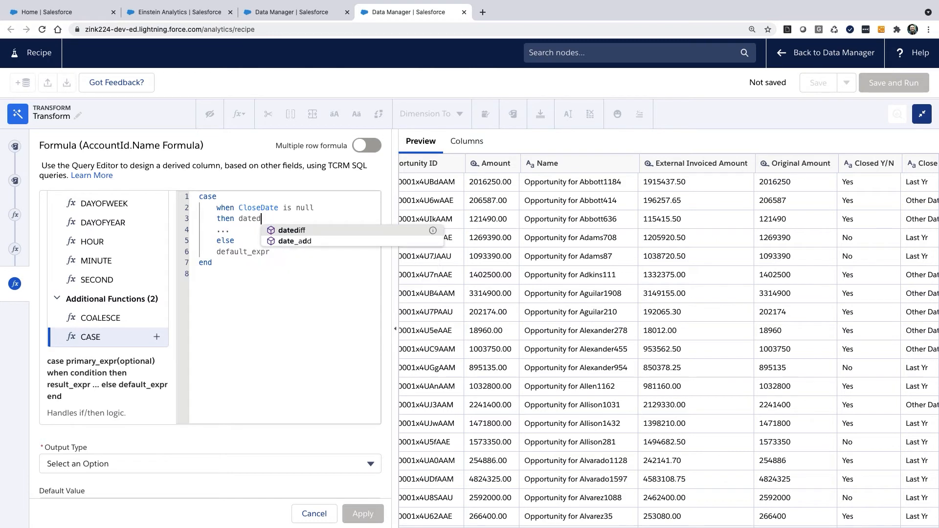
left_click(292, 230)
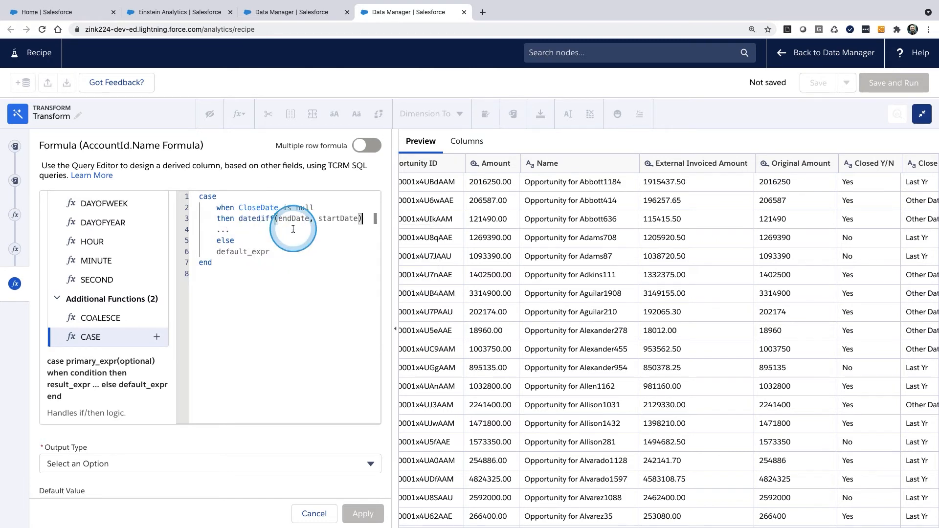
double_click(296, 218)
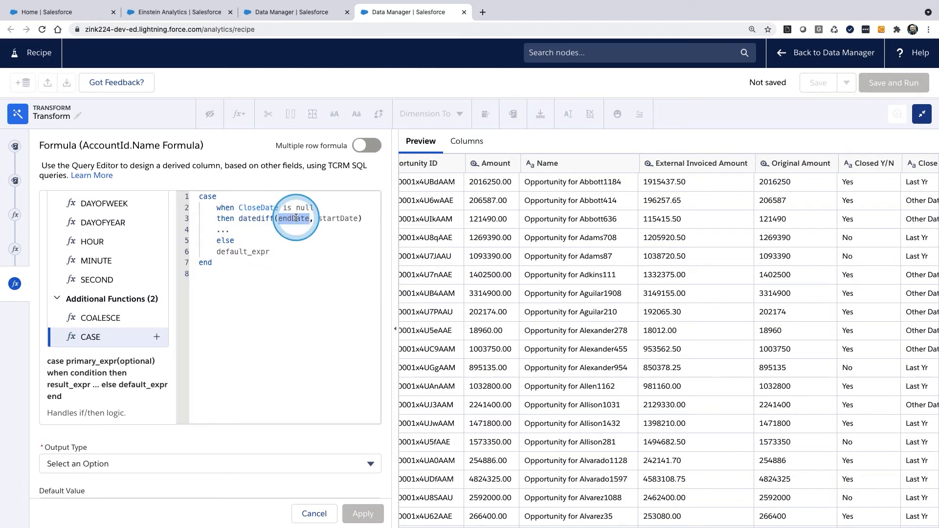
type("now")
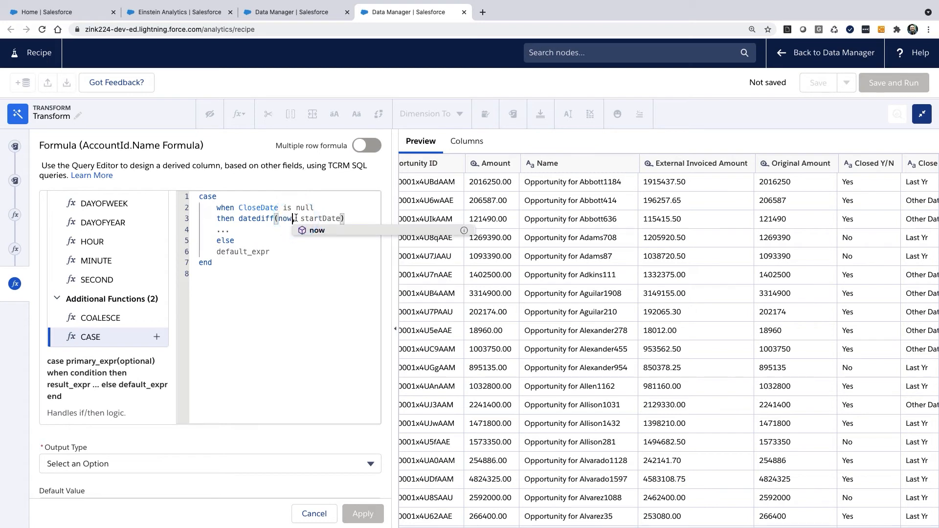
left_click(325, 231)
double_click(333, 218)
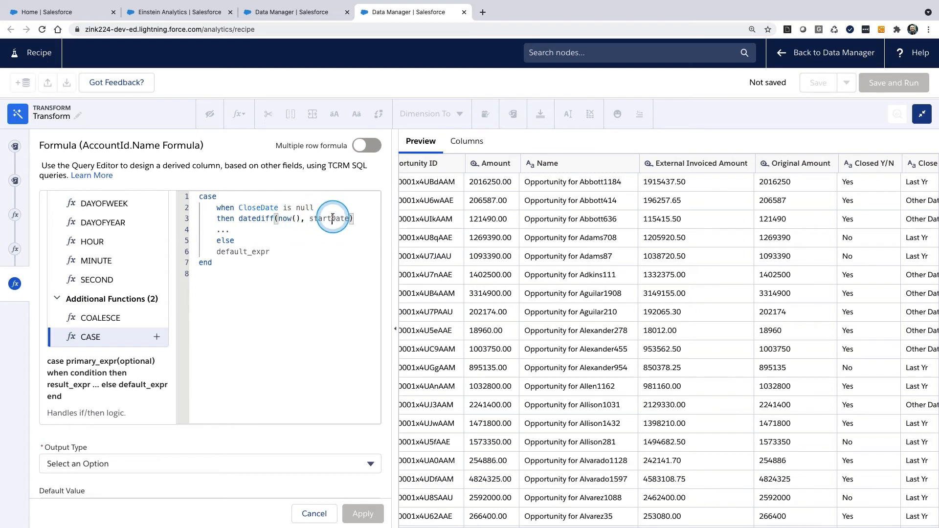
type("create")
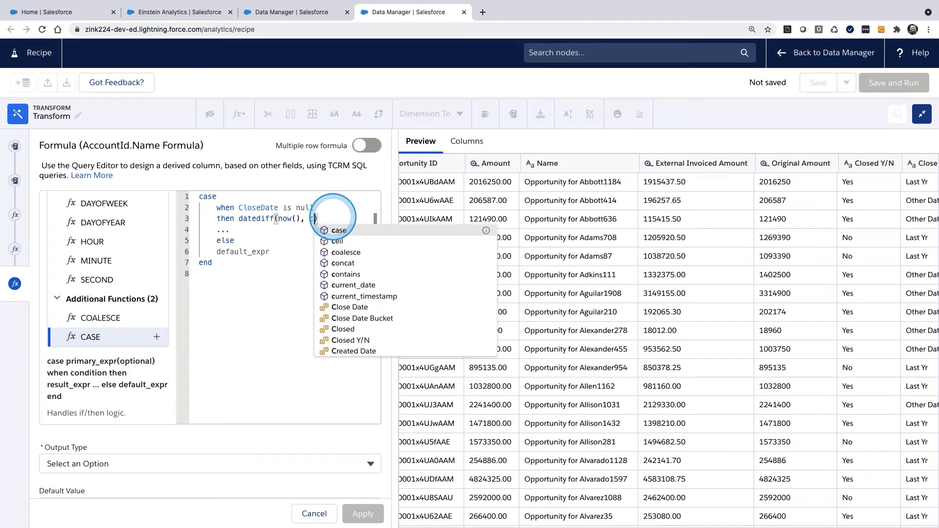
left_click(375, 230)
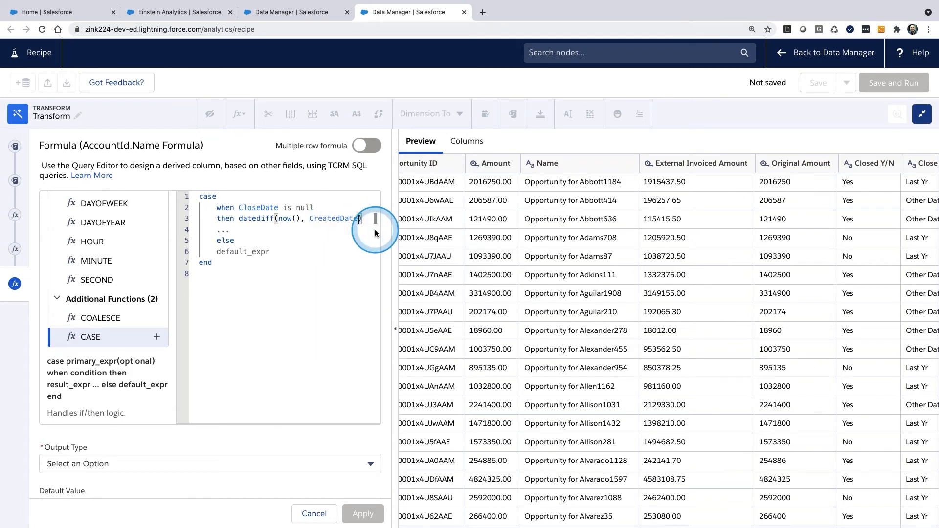
- Remove the ellipsis placeholder and replace the default expression under else with datediff(CloseDate, CreatedDate)
left_click_drag(231, 230, 212, 230)
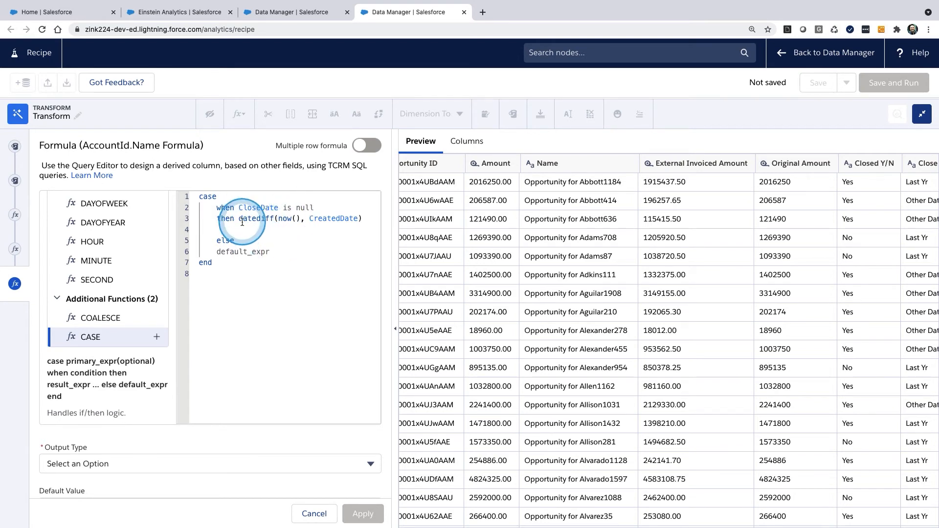
left_click_drag(270, 252, 234, 252)
type("d")
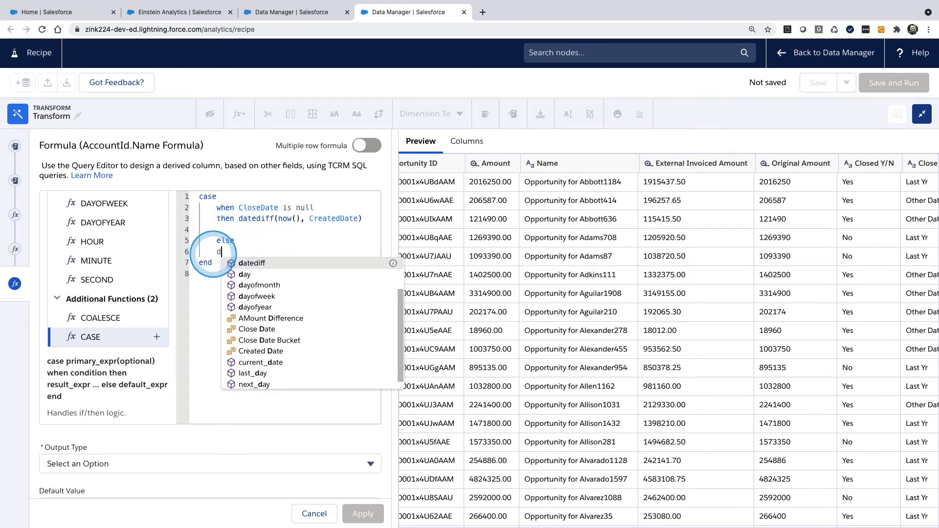
type("atediff(endDate, startDate)")
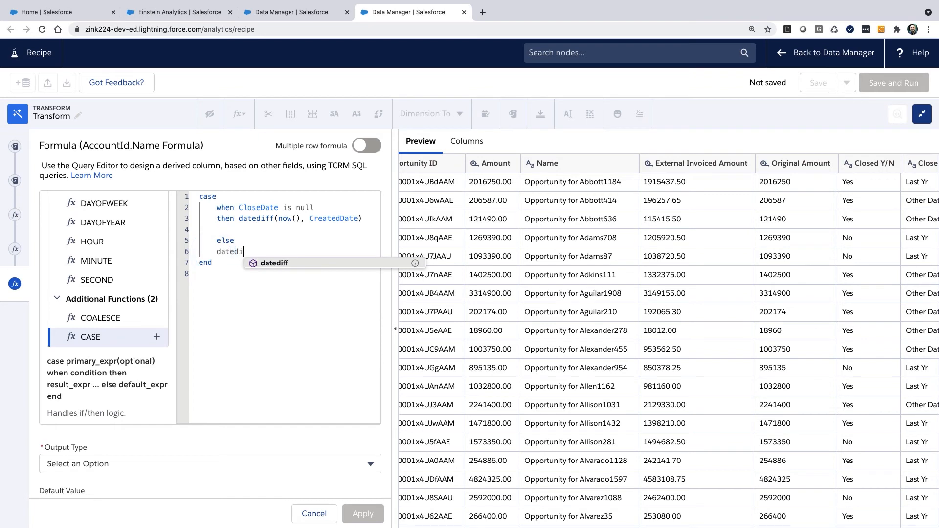
key("Return")
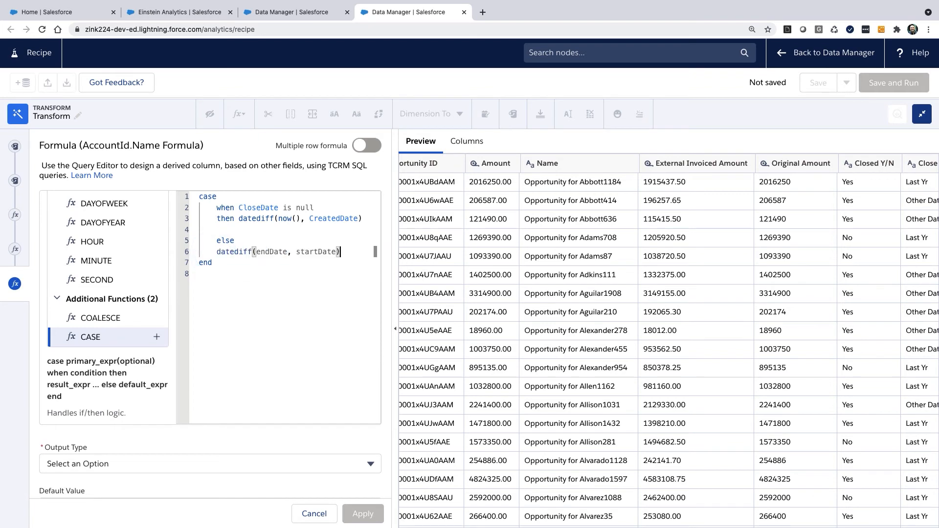
double_click(263, 252)
type("close")
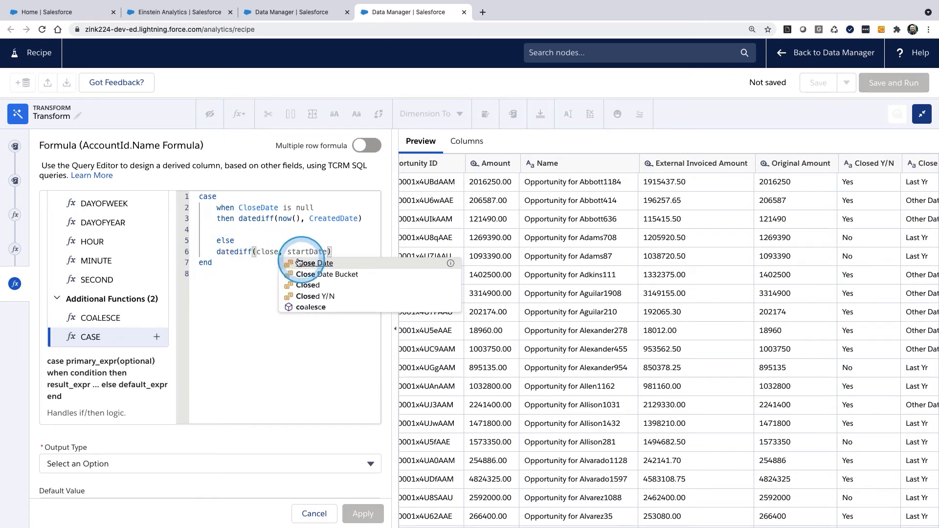
key("Return")
double_click(317, 251)
type("create")
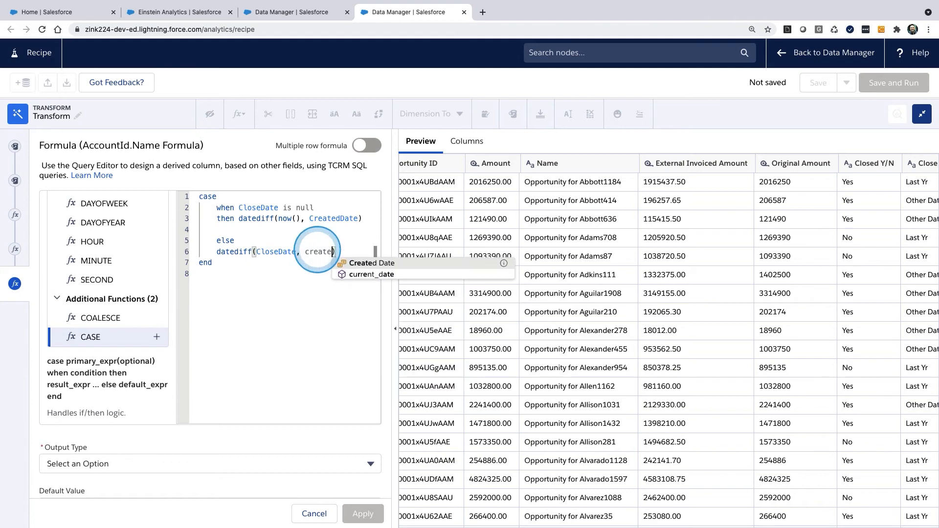
left_click(361, 262)
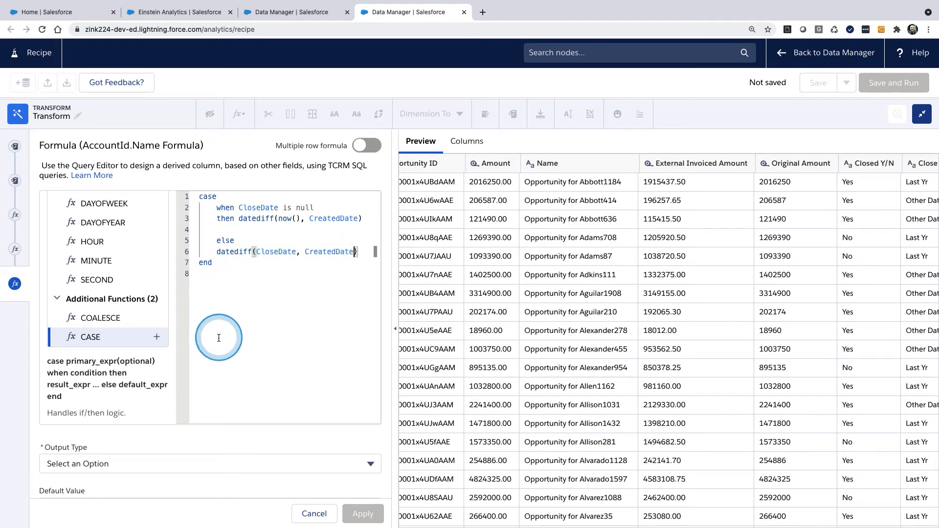
- Set the formula's output type to Numeric with a precision of 6
scroll(374, 437, "down", 3)
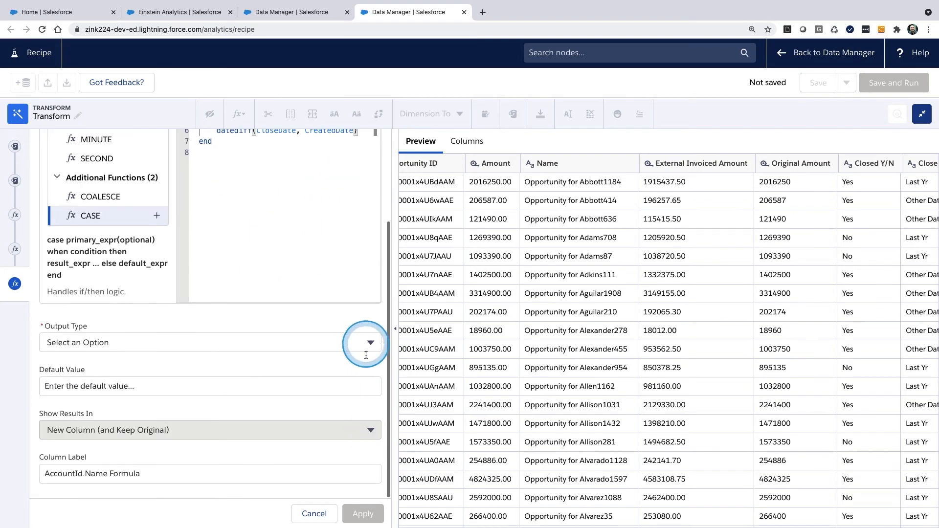
left_click(374, 344)
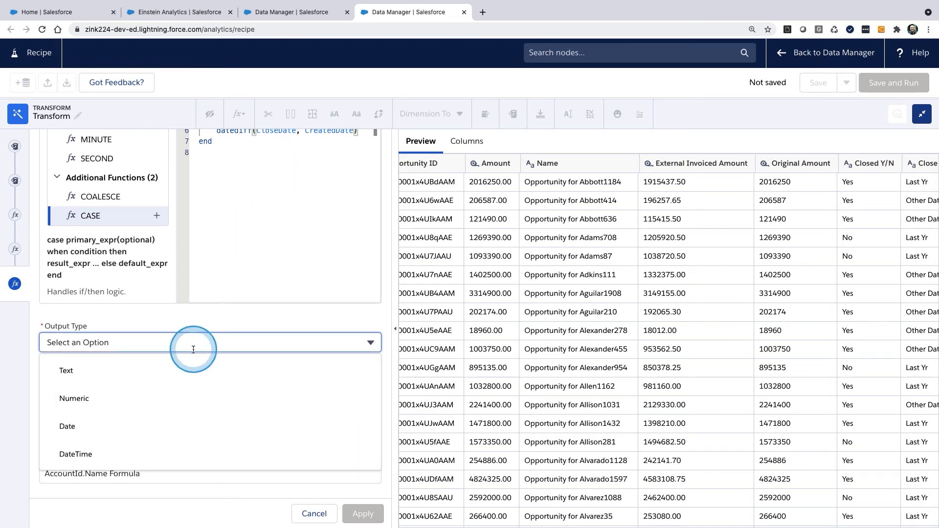
left_click(159, 398)
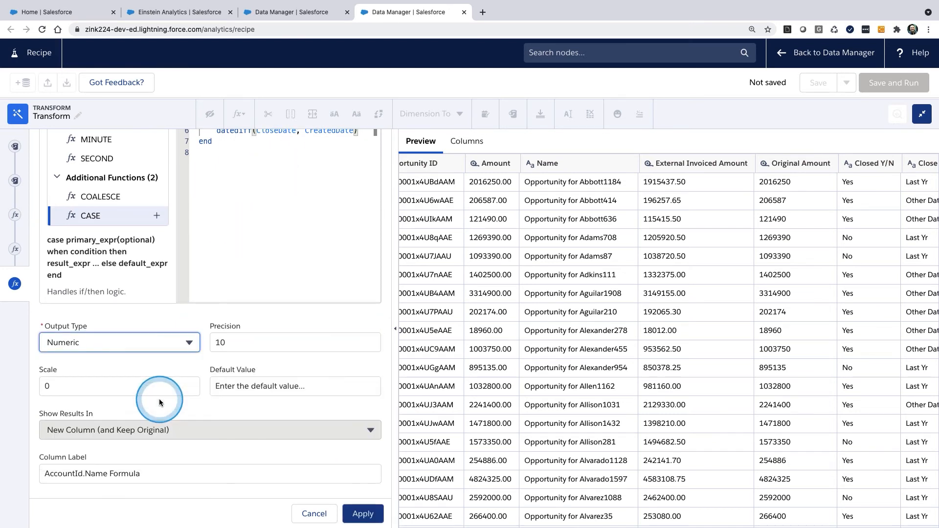
left_click(227, 346)
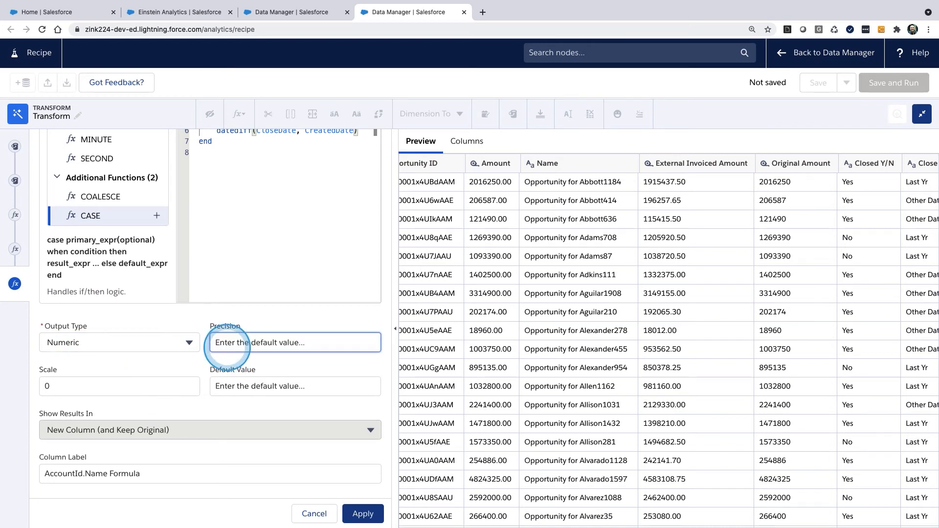
left_click(296, 371)
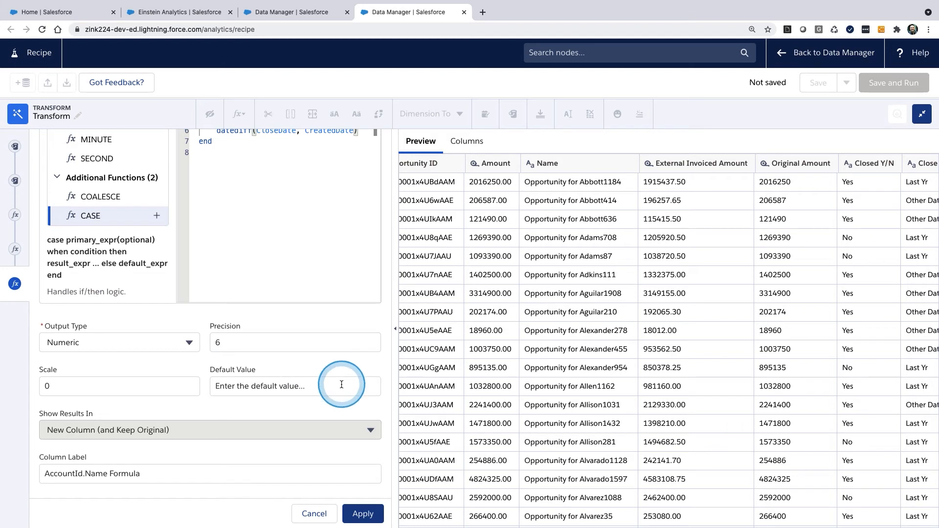
left_click(247, 388)
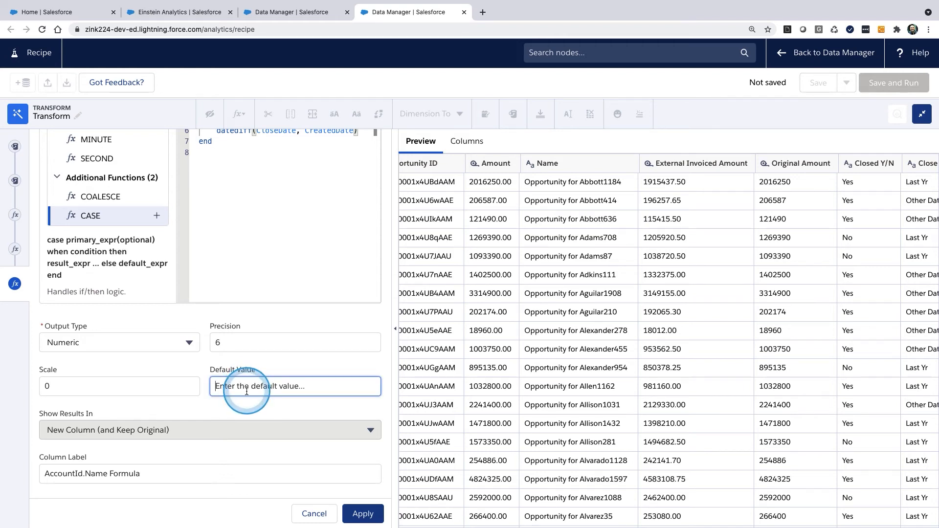
type("0")
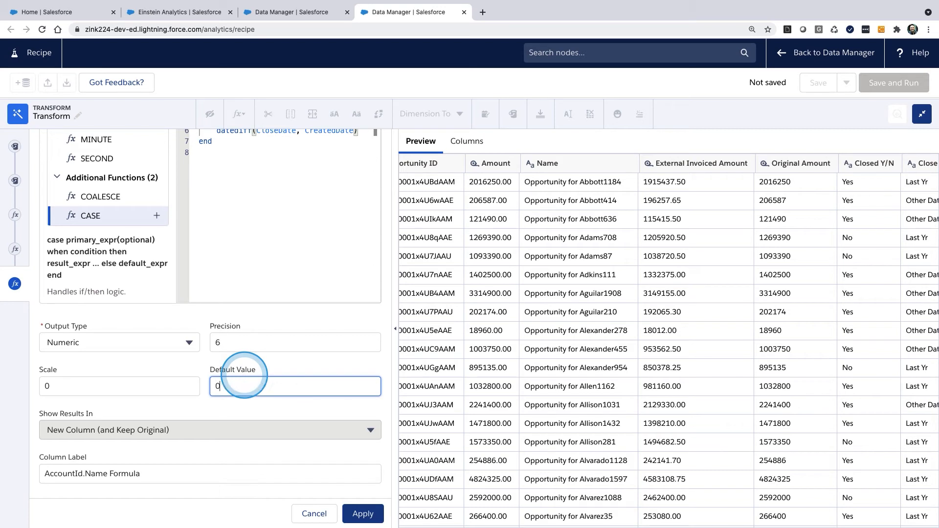
key("BackSpace")
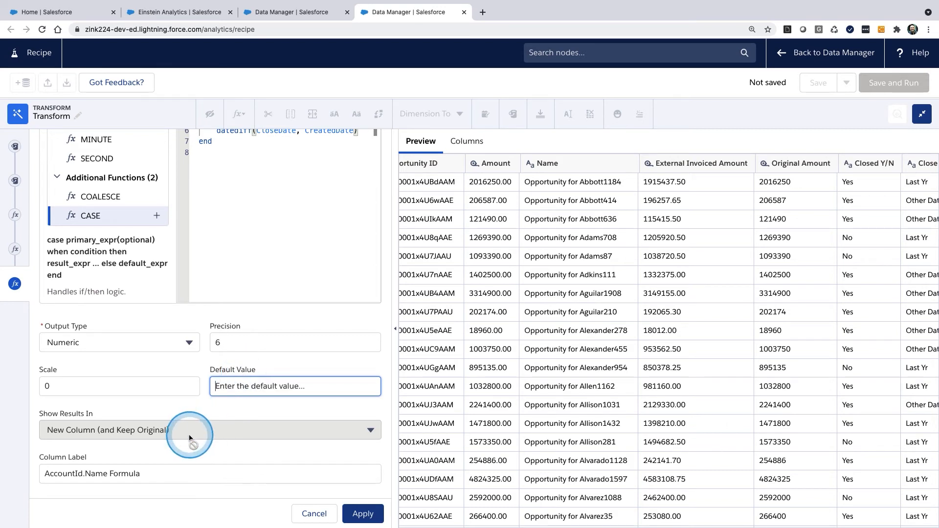
- Set the formula's column label to OppAge_Equation and apply the formula to the recipe
left_click_drag(169, 473, 18, 469)
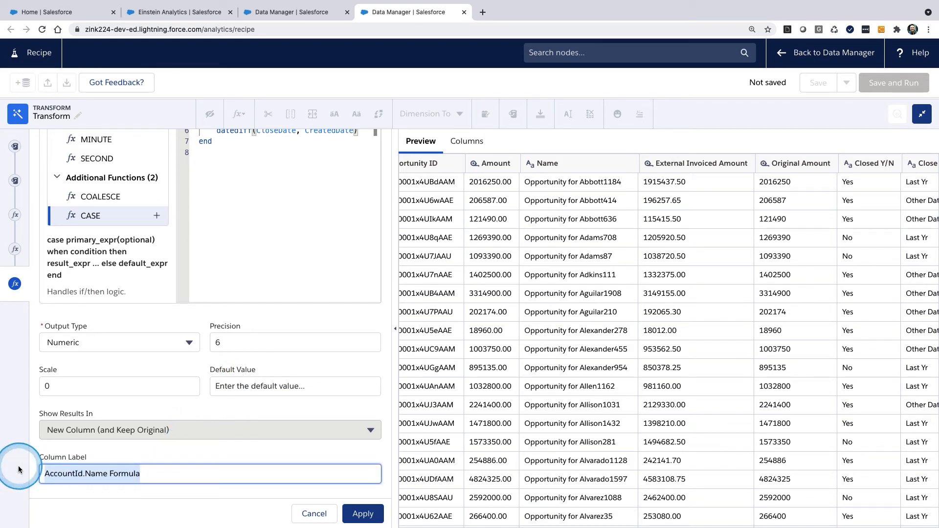
type("OppAge_Equation")
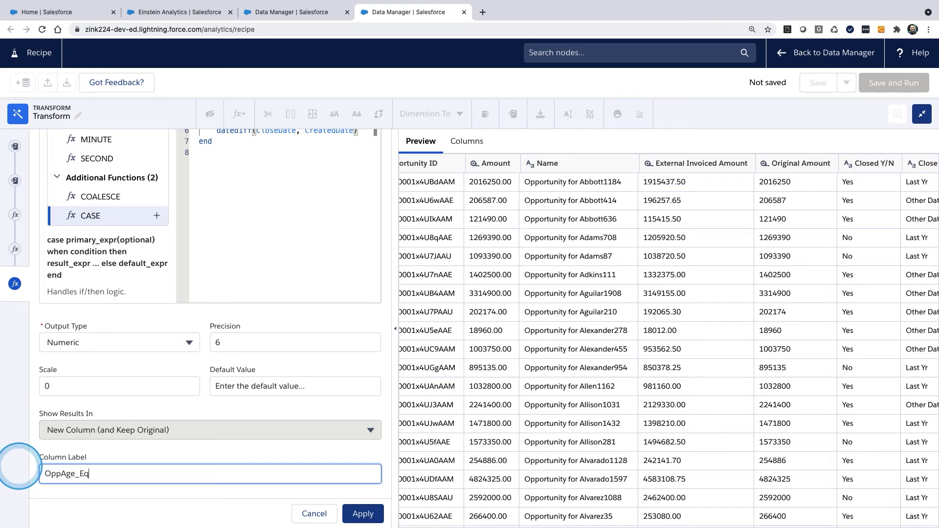
left_click(362, 513)
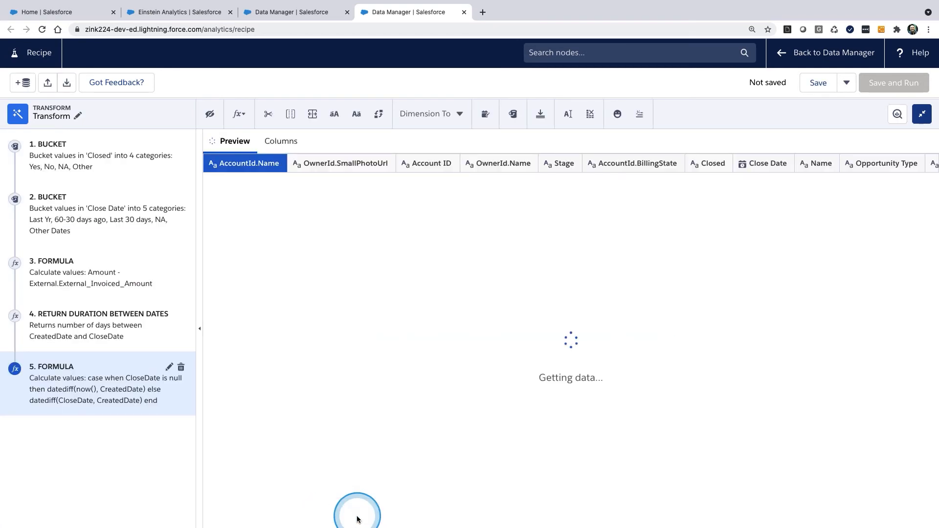
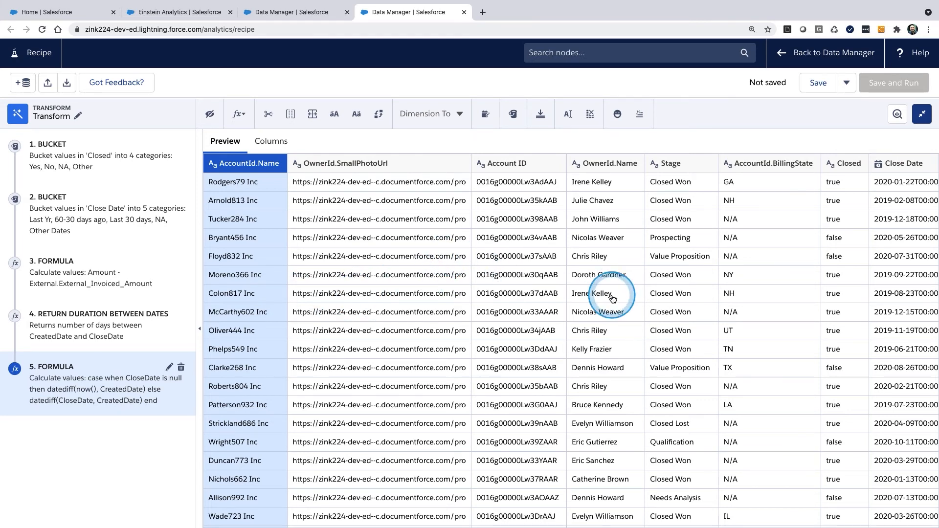
- Select the Stage column in the data preview
scroll(612, 298, "right", 4)
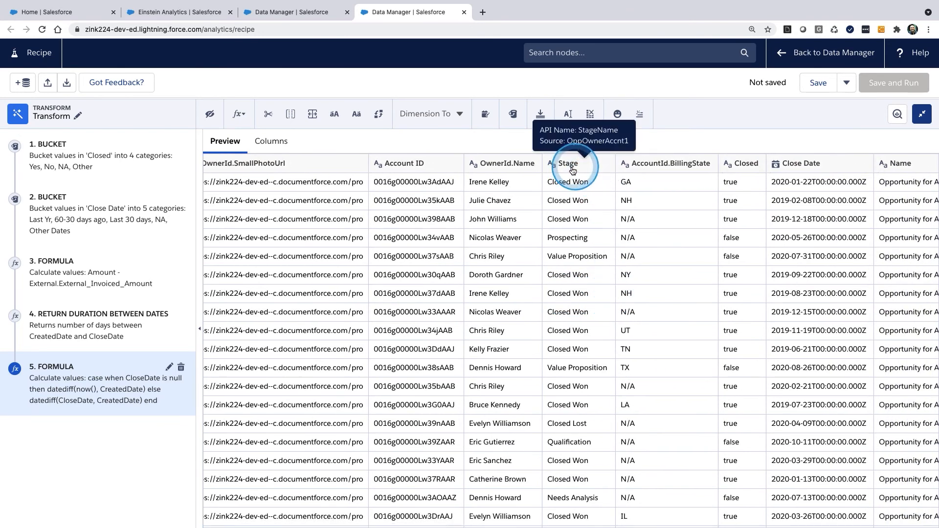
left_click(576, 166)
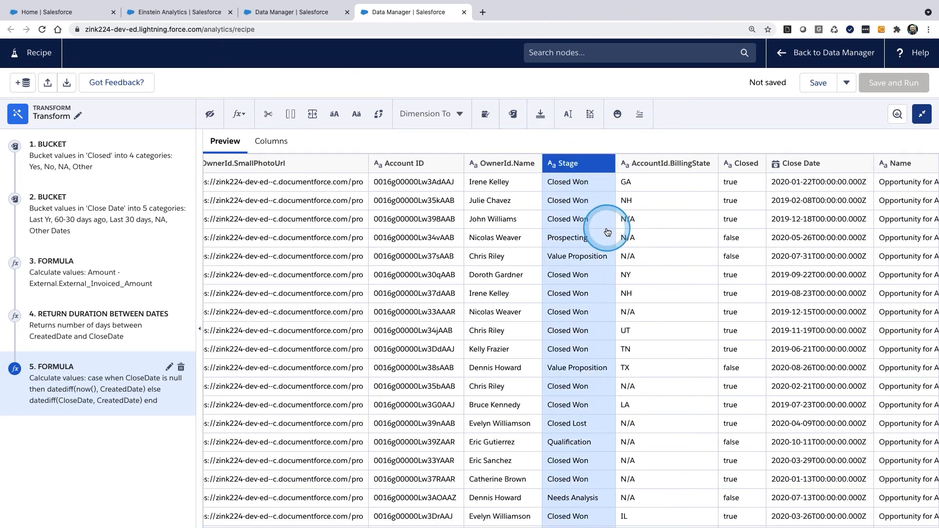
mouse_move(330, 184)
left_mouse_down()
mouse_move(310, 182)
mouse_move(391, 357)
left_mouse_up()
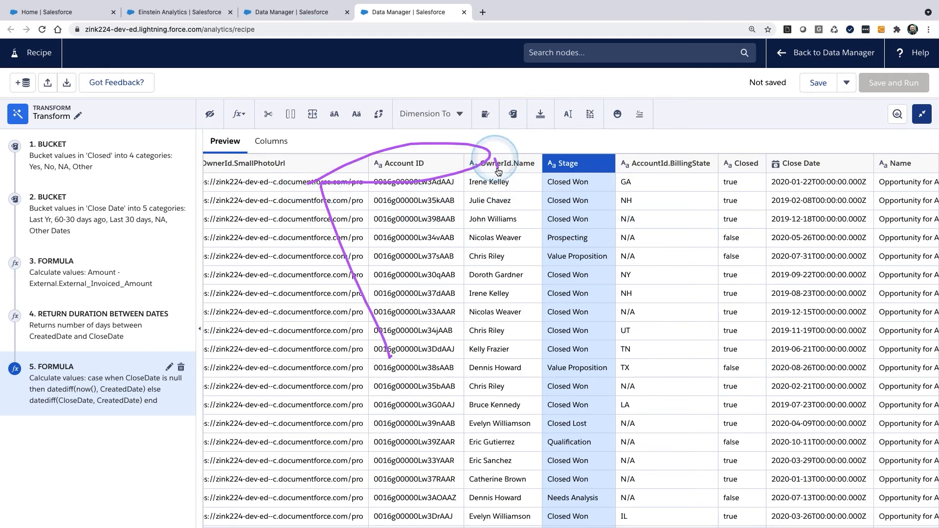
left_click_drag(497, 166, 477, 350)
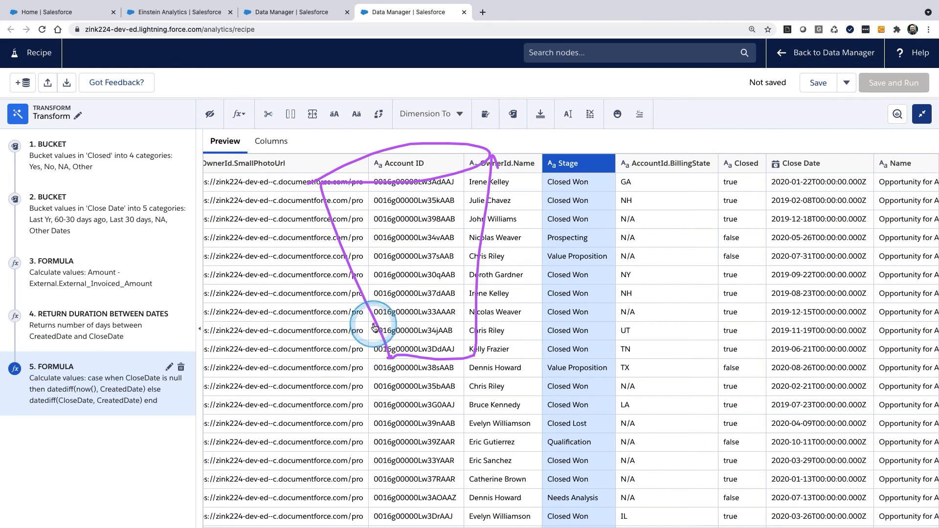
left_click_drag(373, 324, 491, 316)
mouse_move(367, 291)
left_mouse_down()
mouse_move(356, 297)
mouse_move(474, 250)
left_mouse_up()
left_click_drag(336, 251, 338, 241)
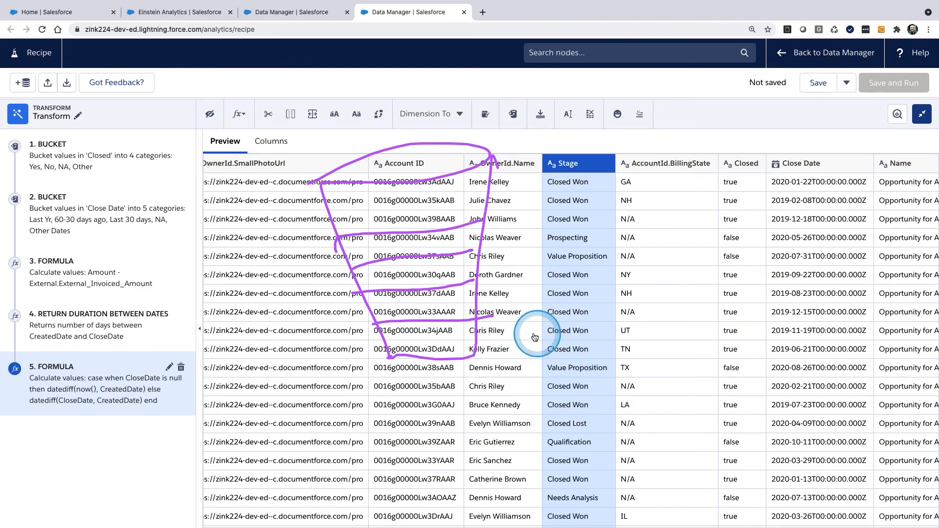
left_click_drag(486, 332, 503, 340)
left_click_drag(499, 169, 512, 154)
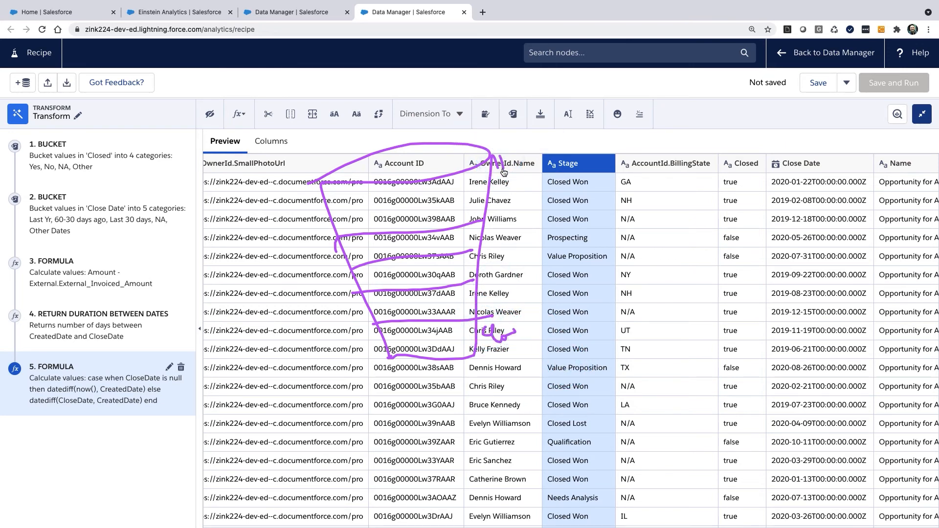
left_click_drag(489, 274, 497, 259)
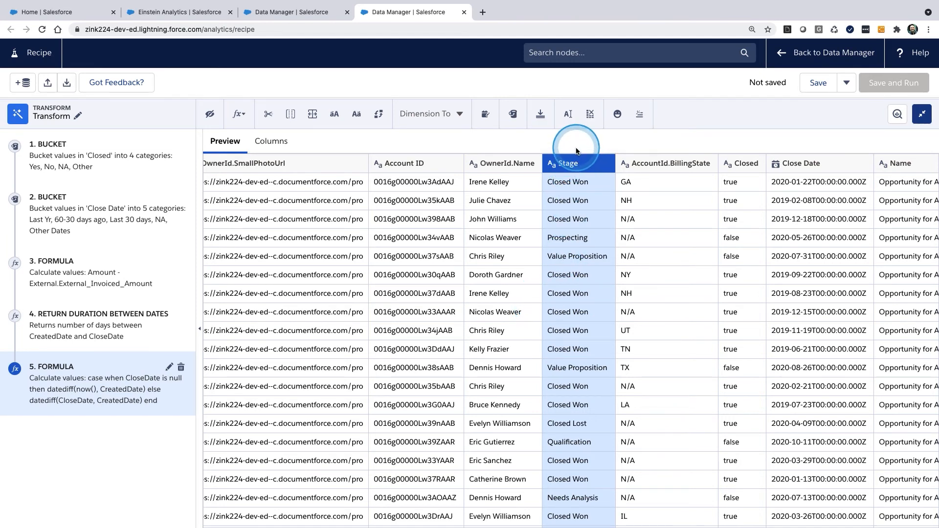
- Start a custom formula on the Stage column and insert the CASE function template
left_click(240, 114)
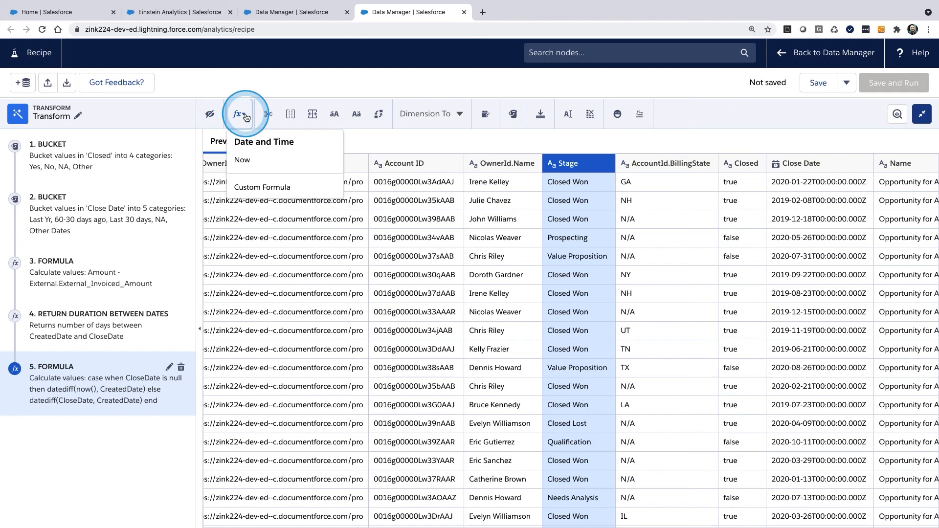
left_click(257, 186)
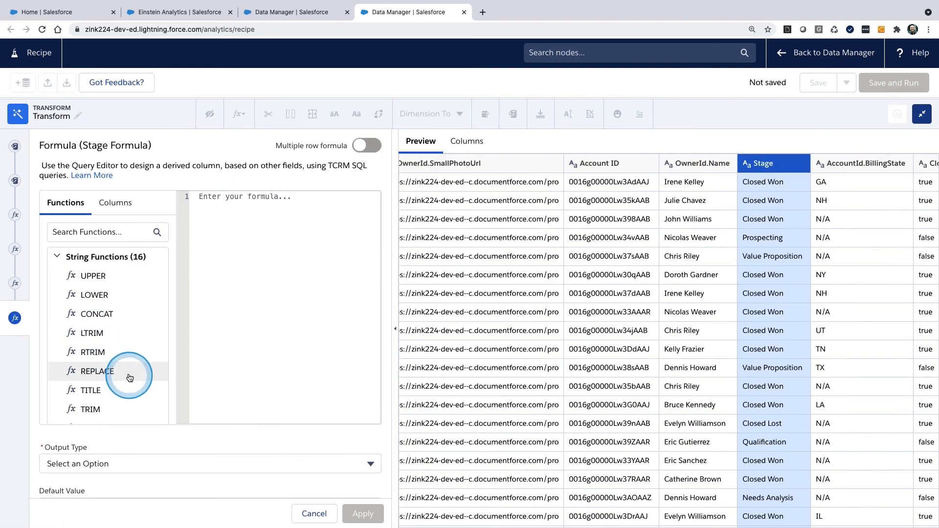
left_click(57, 259)
left_click(57, 275)
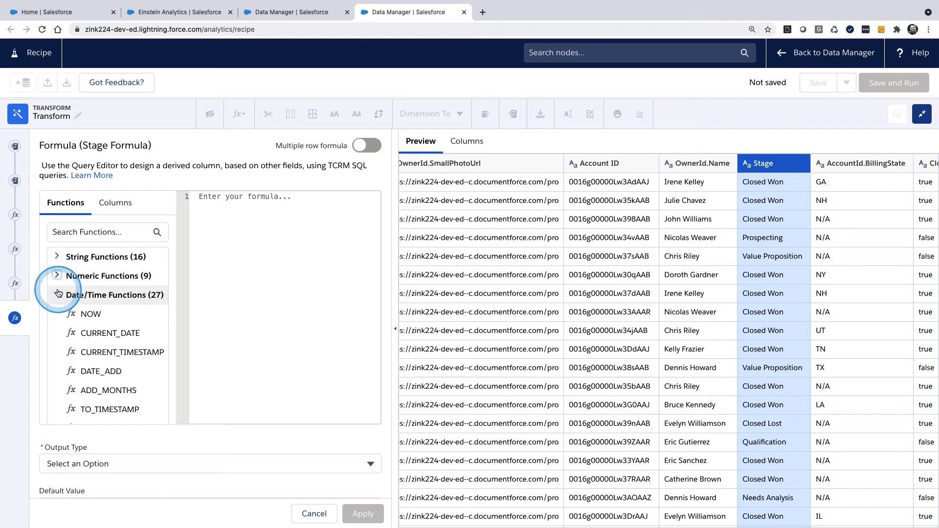
left_click(57, 295)
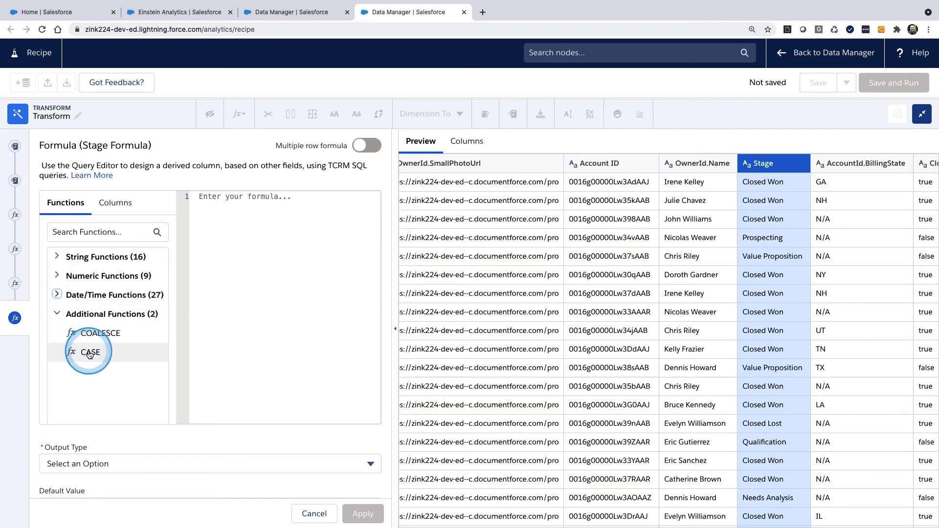
left_click(154, 352)
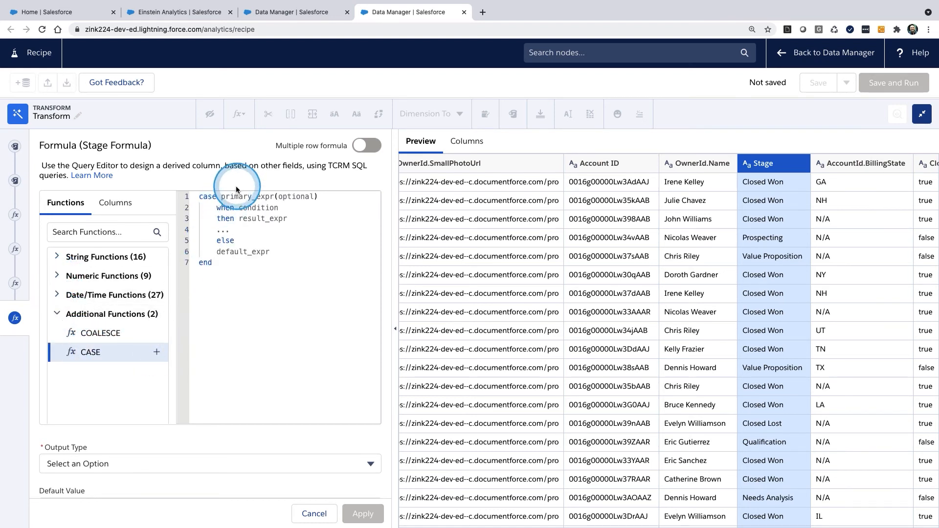
- Remove the optional primary expression from the case statement and set its when condition to StageName = "Prospecting"
mouse_move(222, 196)
left_mouse_down()
mouse_move(319, 196)
mouse_move(234, 208)
left_mouse_up()
key("BackSpace")
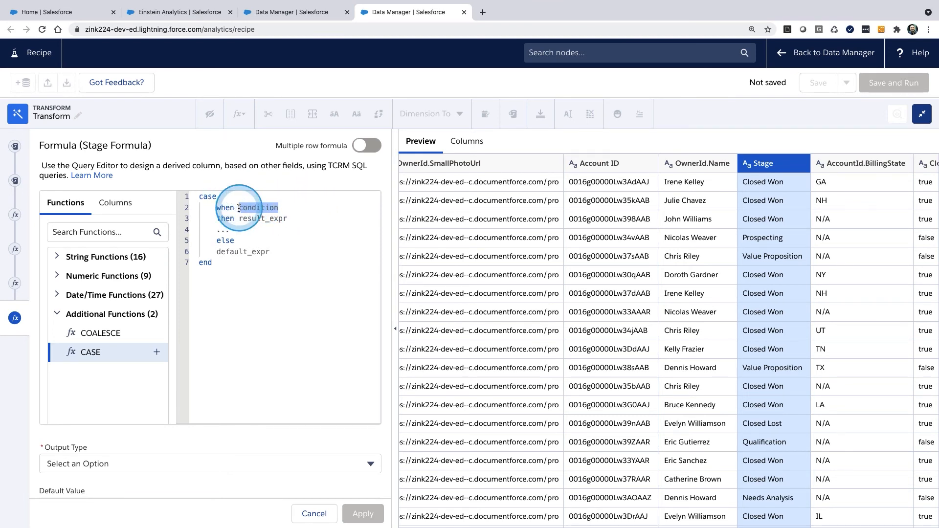
type("sta")
left_click(276, 230)
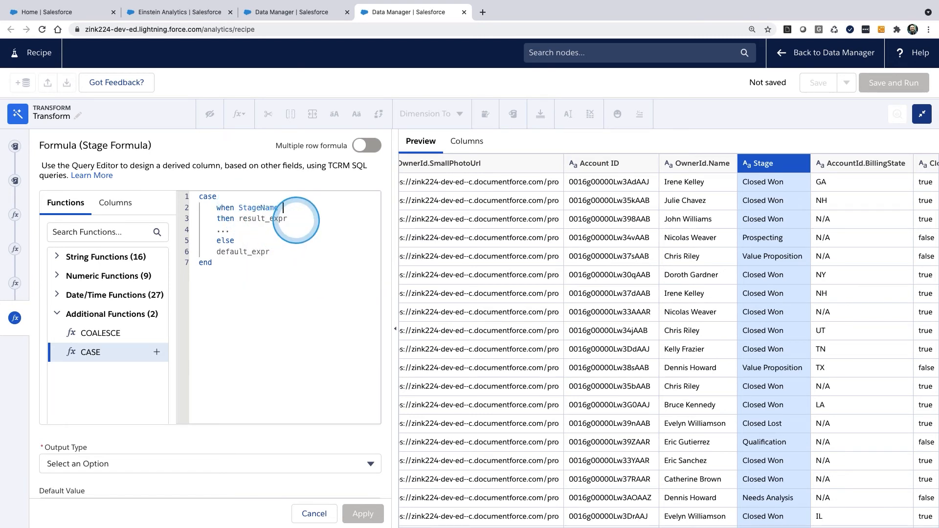
mouse_move(763, 165)
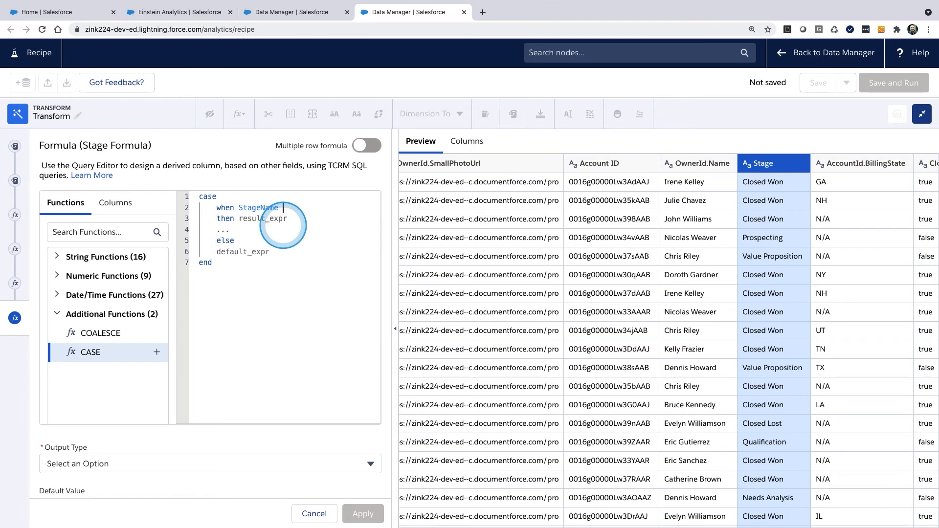
type("= ")
type("'Pro")
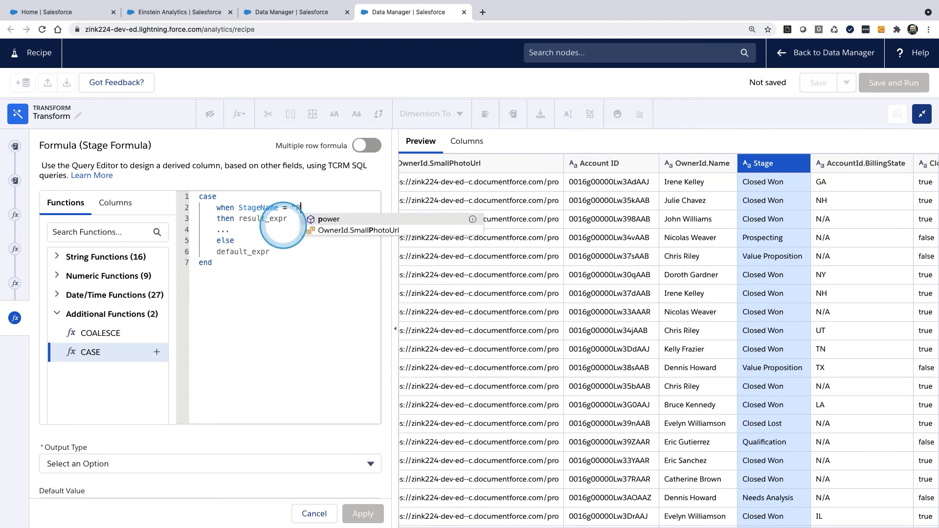
type("specting")
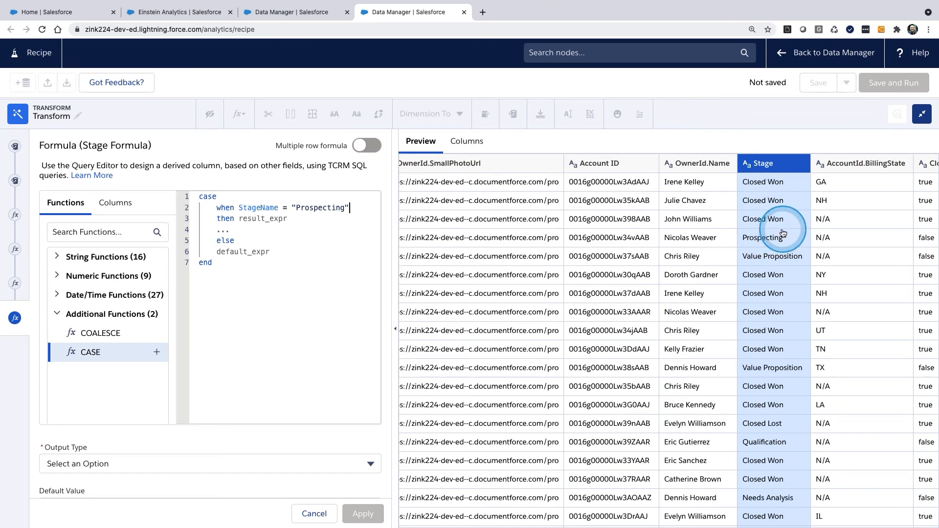
mouse_move(783, 231)
left_mouse_down()
mouse_move(726, 261)
mouse_move(784, 230)
left_mouse_up()
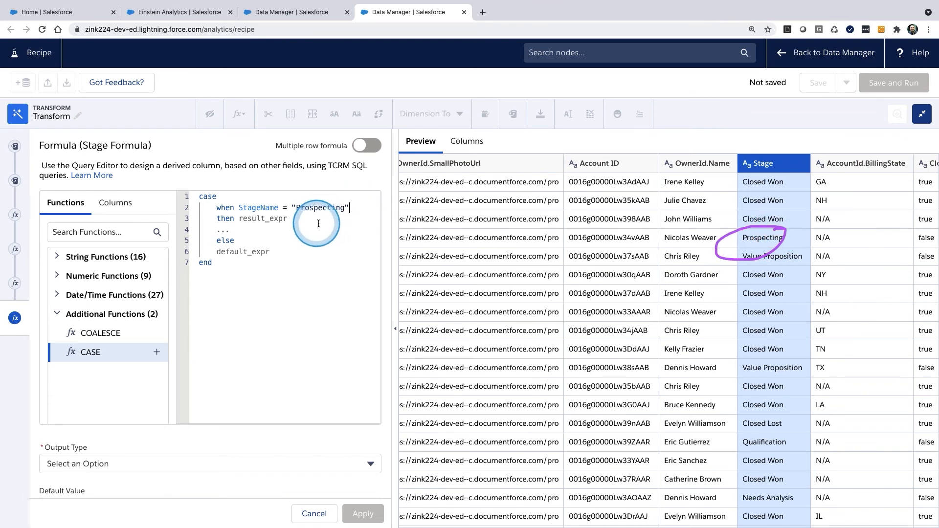
- Replace the then result expression with "1. Prospecting"
double_click(287, 219)
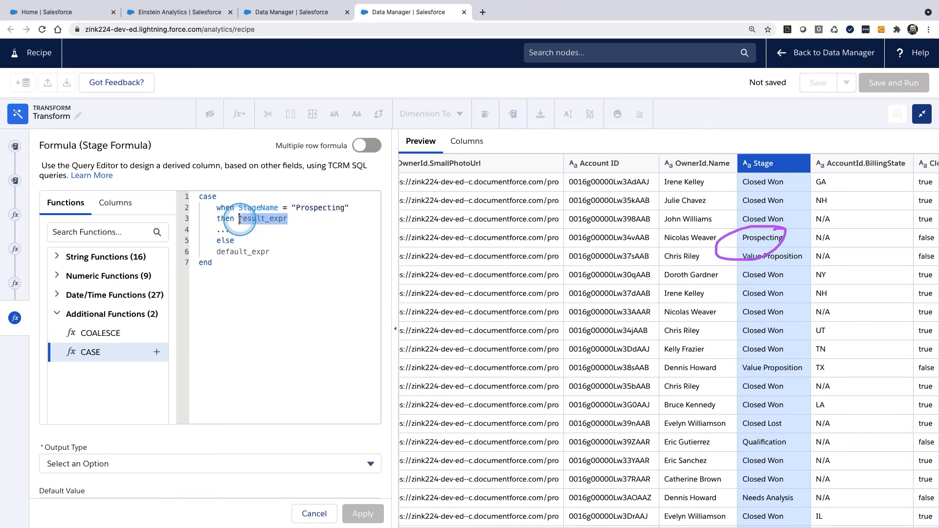
type("1")
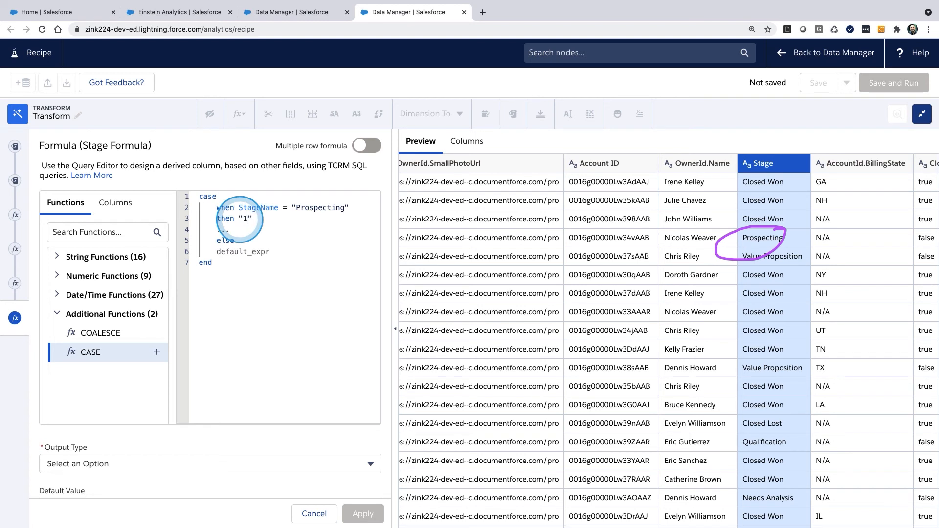
type(". Prospecting")
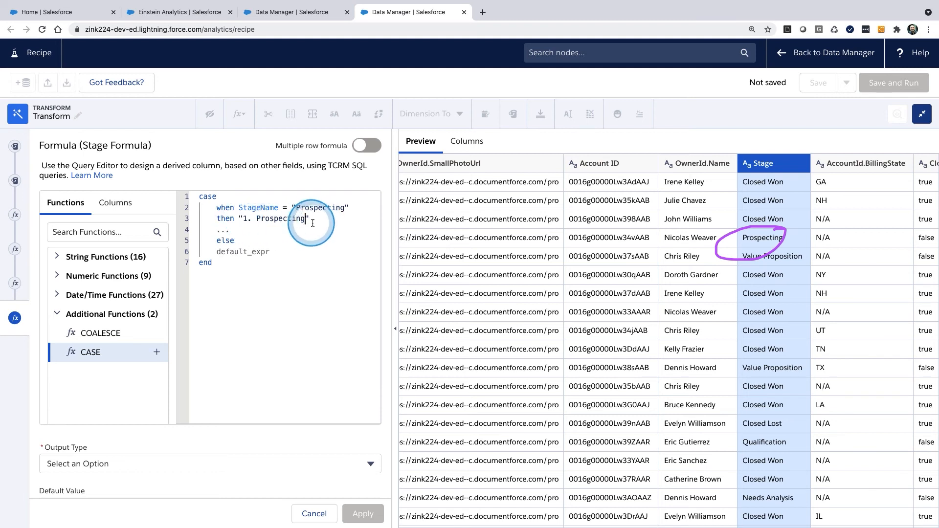
- Replace the ellipsis placeholder with a copy of the Prospecting when/then clause
left_click_drag(233, 230, 218, 234)
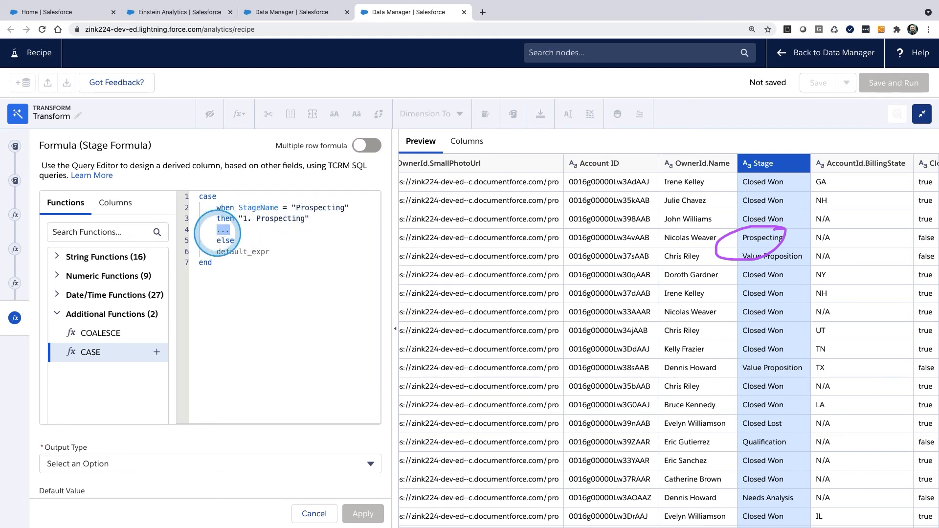
key("BackSpace")
left_click_drag(310, 218, 220, 210)
key("ctrl+c")
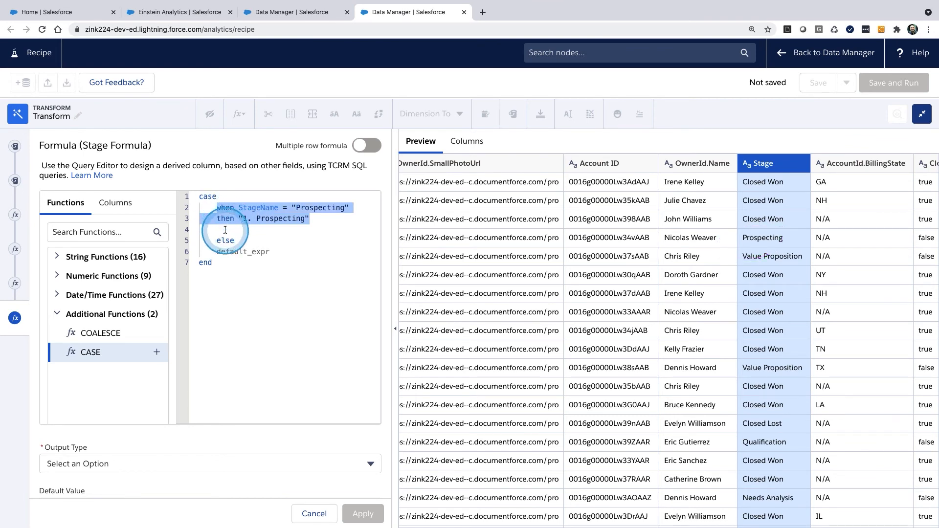
left_click(225, 232)
key("ctrl+v")
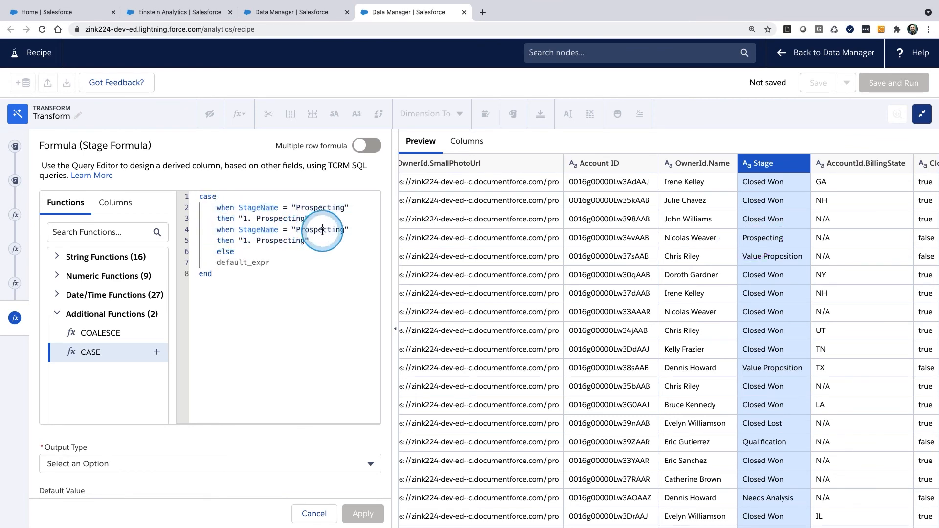
- Change the copied second clause to when StageName = "Closed Won" then "2. Closed Won"
double_click(322, 230)
type("Q")
type("losed ")
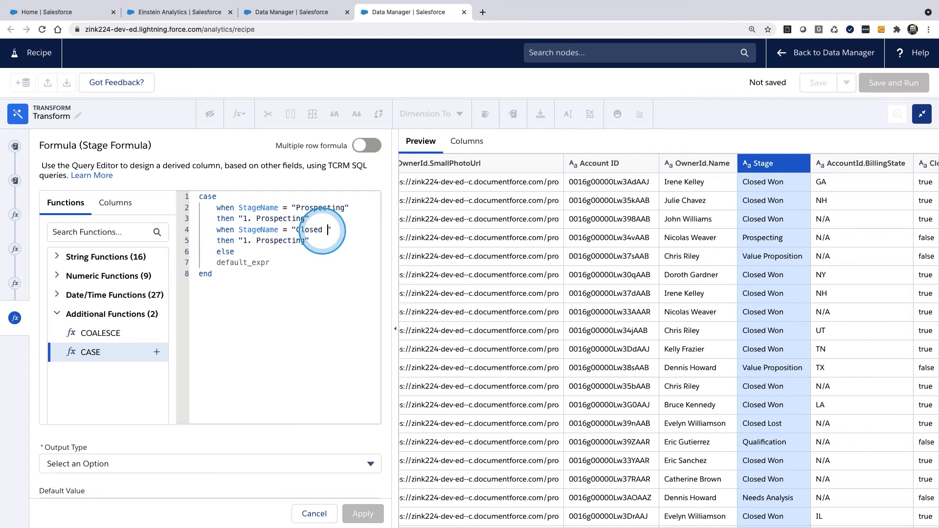
type("Won")
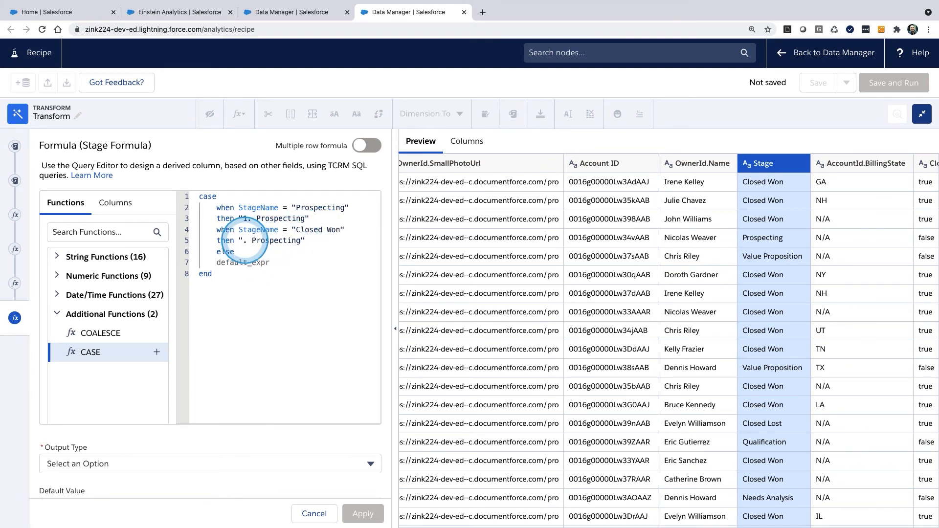
type("2")
double_click(279, 240)
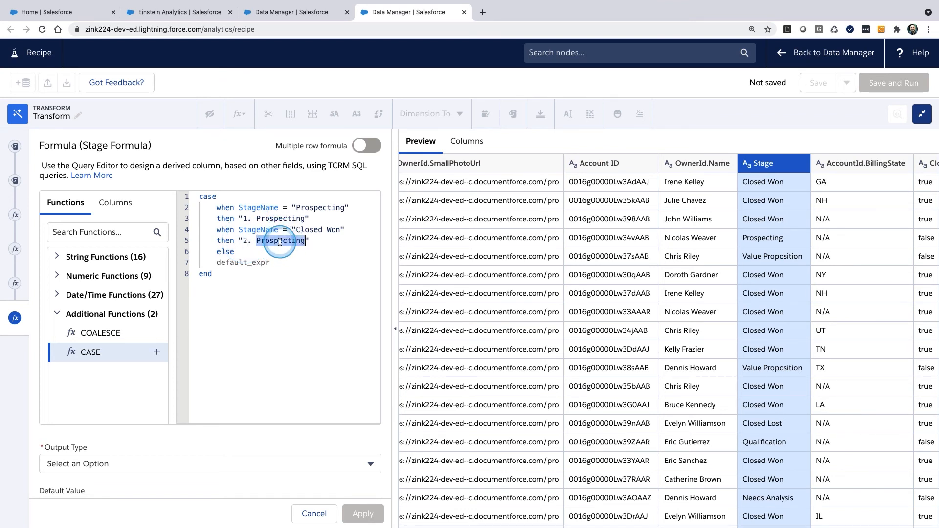
type("Closed Wo")
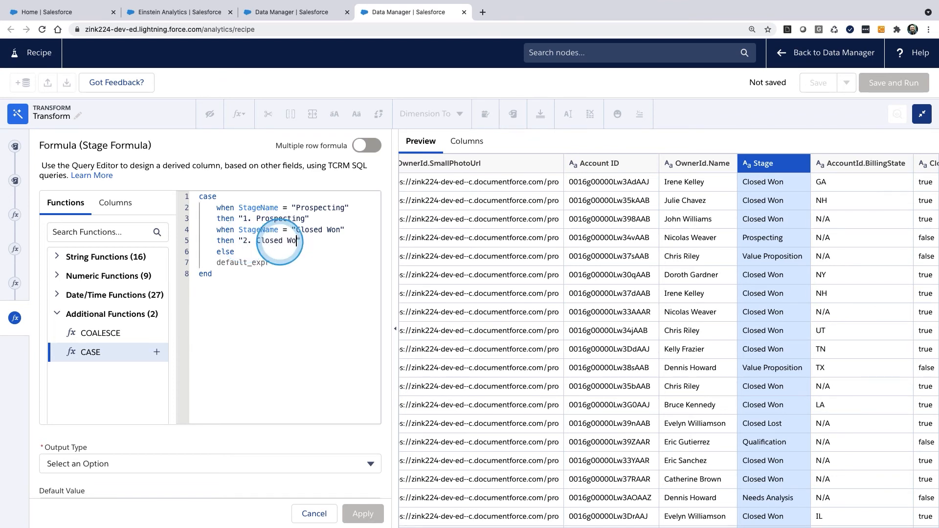
type("n")
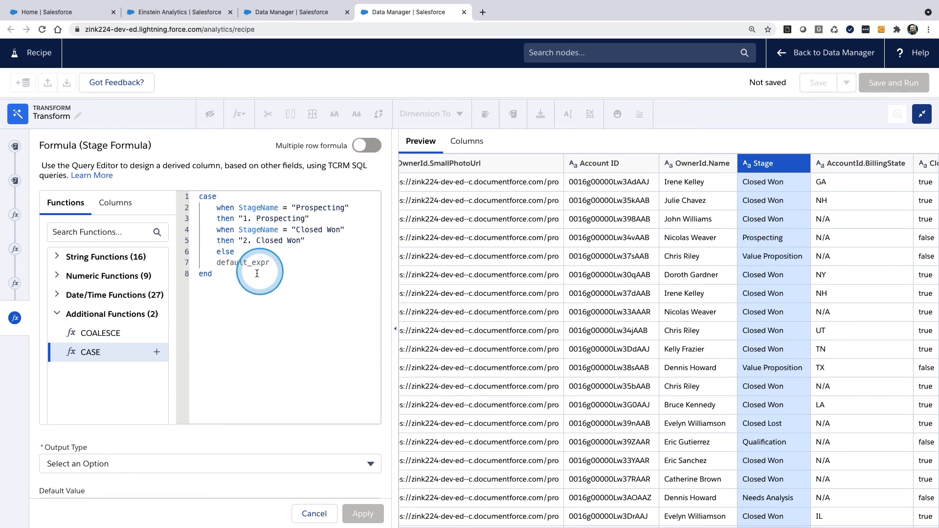
- Replace the else default expression with "3. Other Stages" and set the formula's output type to Text
left_click_drag(270, 263, 216, 263)
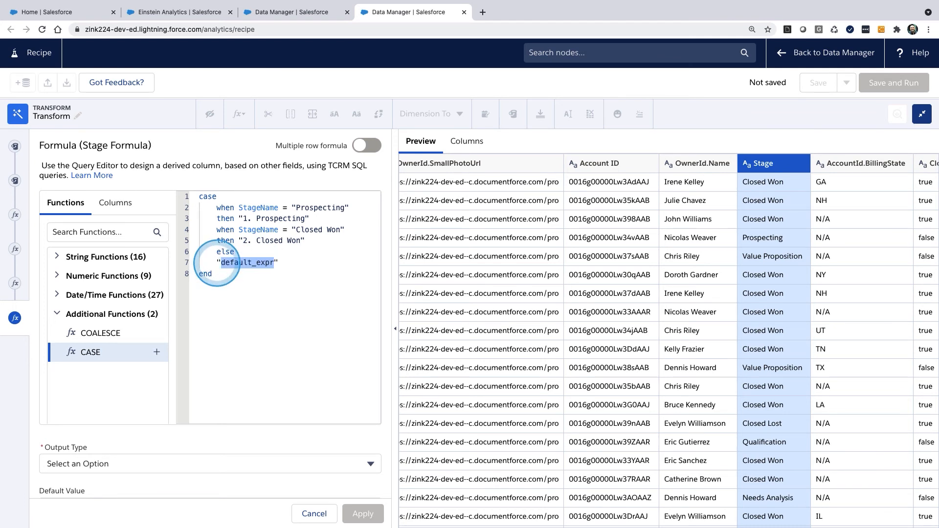
type("3. Other Stages")
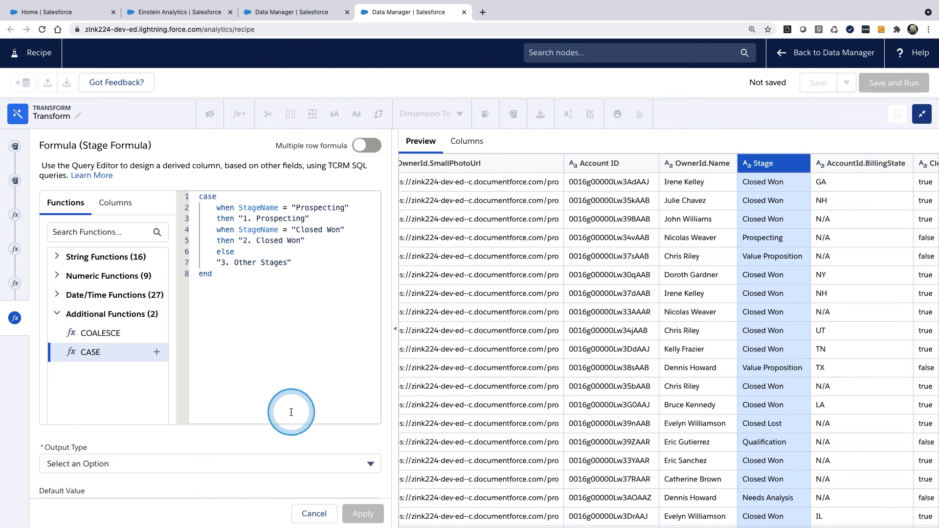
left_click(295, 472)
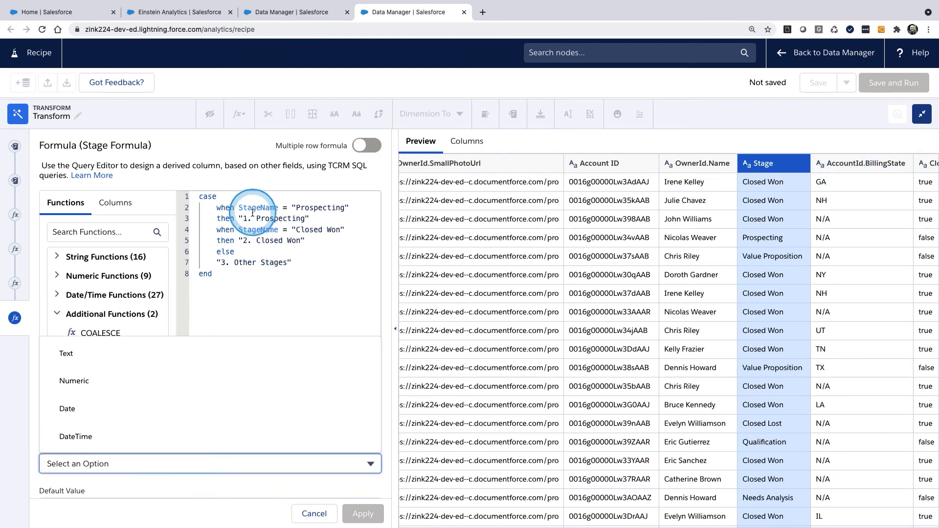
left_click(97, 361)
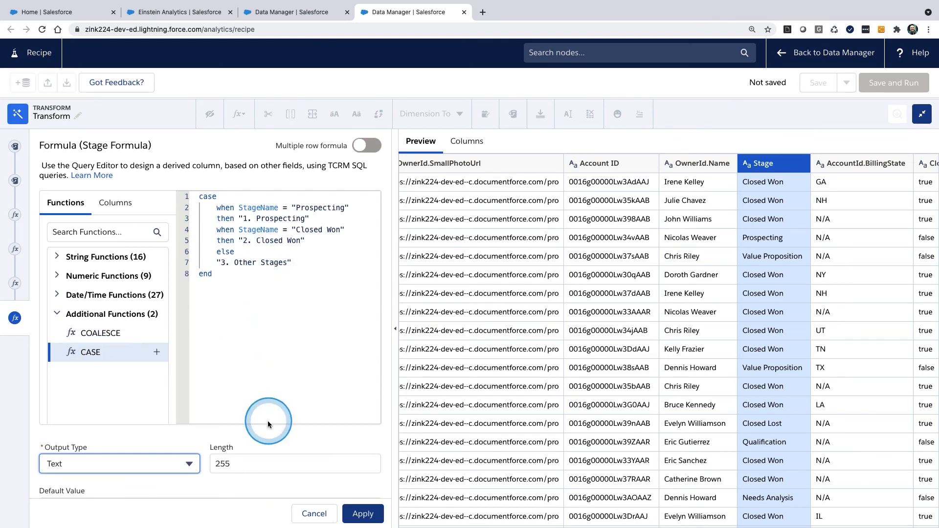
- Label the result column CustomOrderedStage and apply the Stage formula
scroll(255, 487, "down", 1)
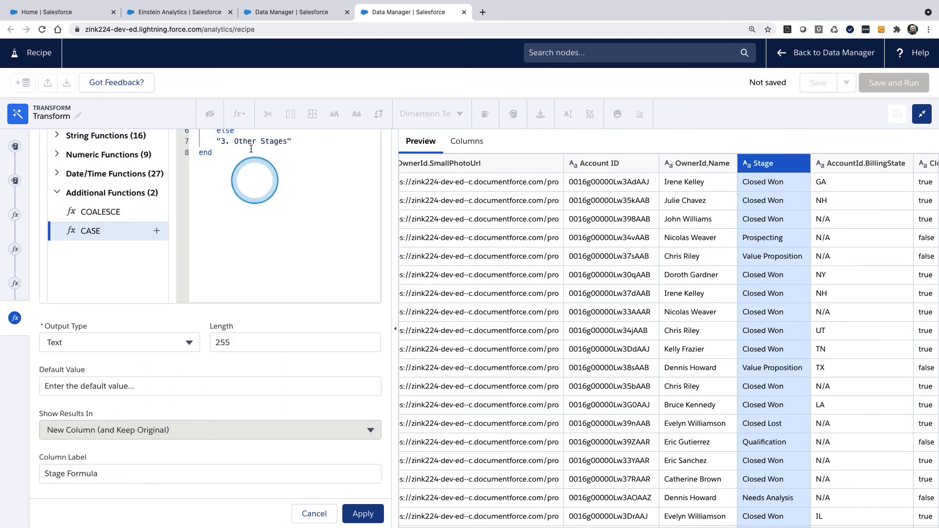
left_click(157, 472)
left_click_drag(156, 472, 1, 466)
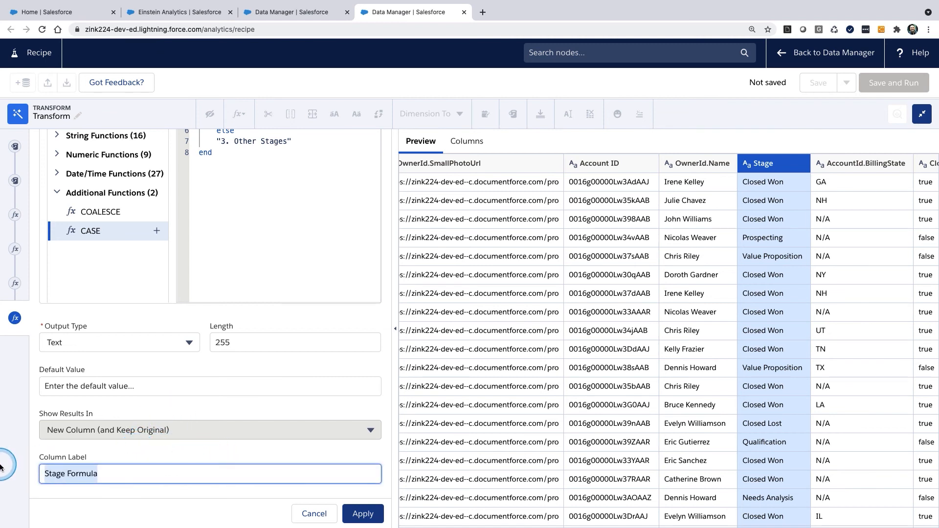
type("CustomO")
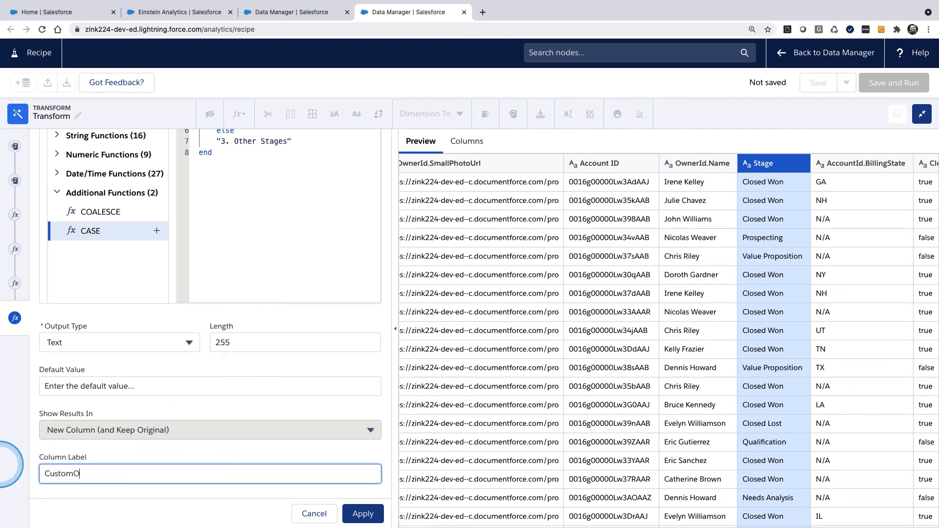
type("rderedStage")
left_click(363, 514)
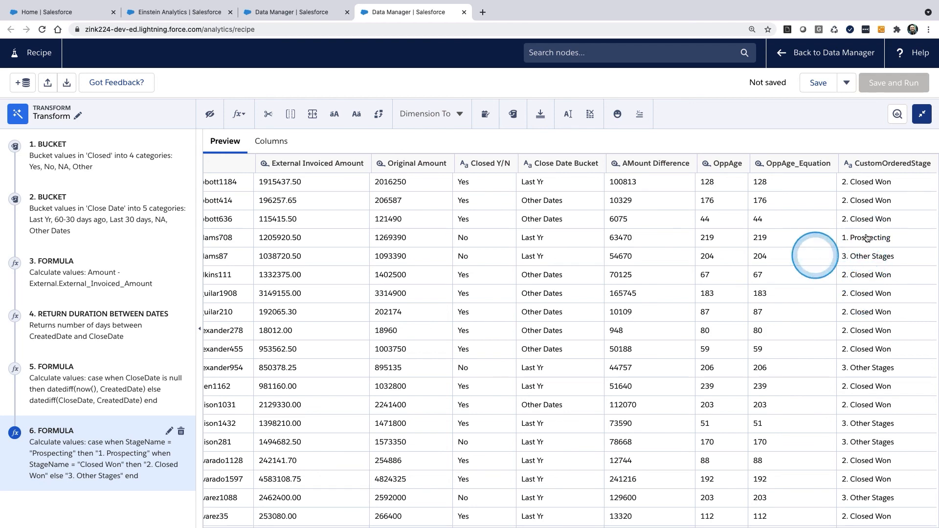
- Collapse the expanded preview to show the recipe graph and add an Output node after the Transform node
scroll(589, 296, "left", 10)
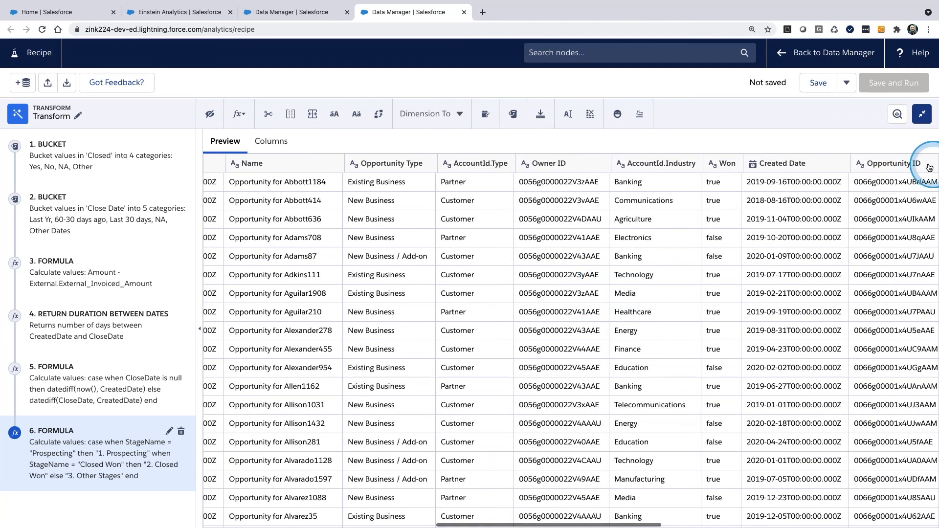
left_click(922, 113)
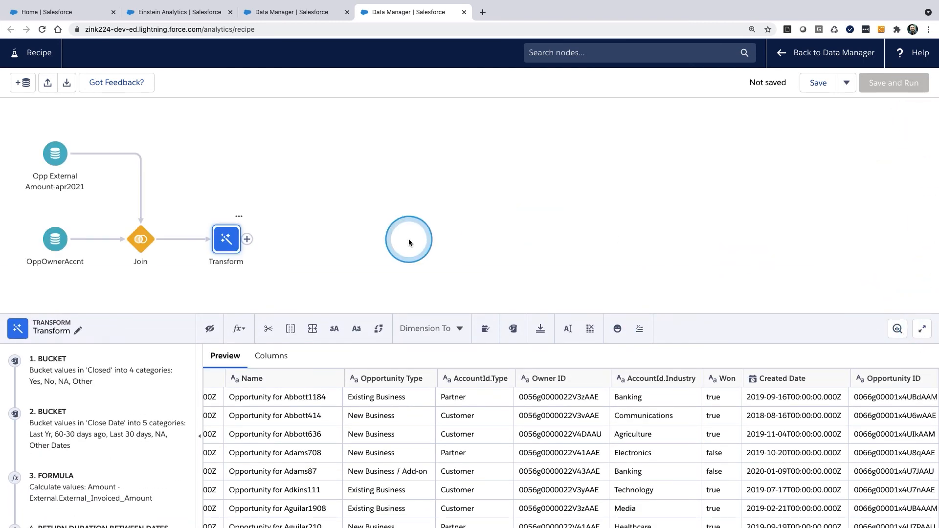
left_click_drag(237, 244, 287, 211)
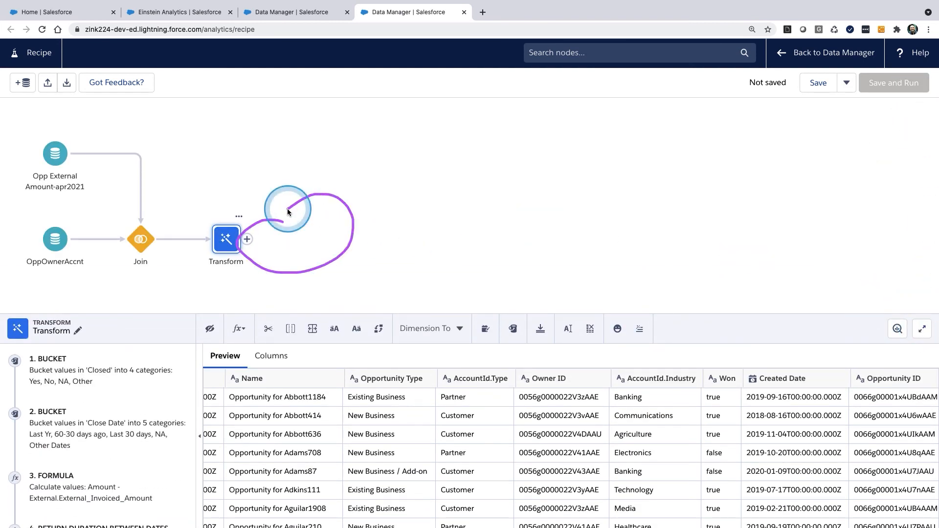
left_click(247, 241)
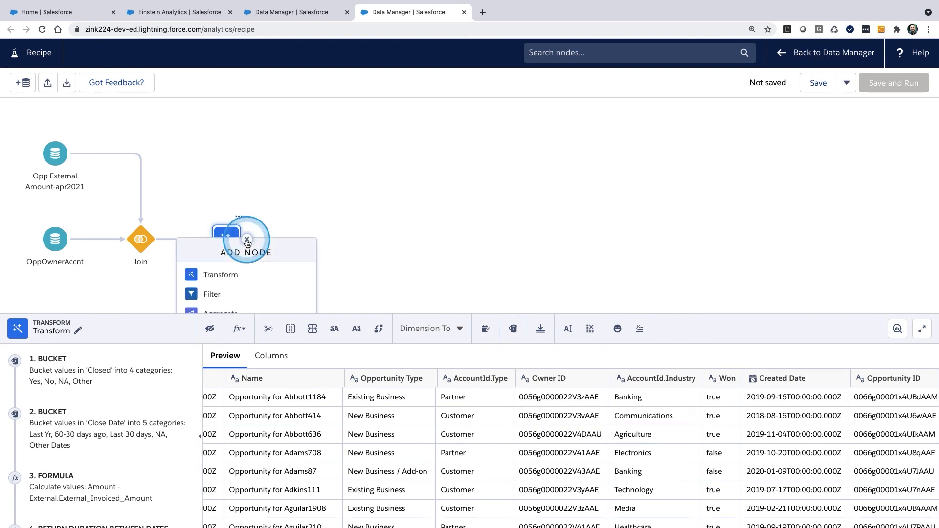
scroll(275, 295, "down", 2)
scroll(276, 293, "down", 1)
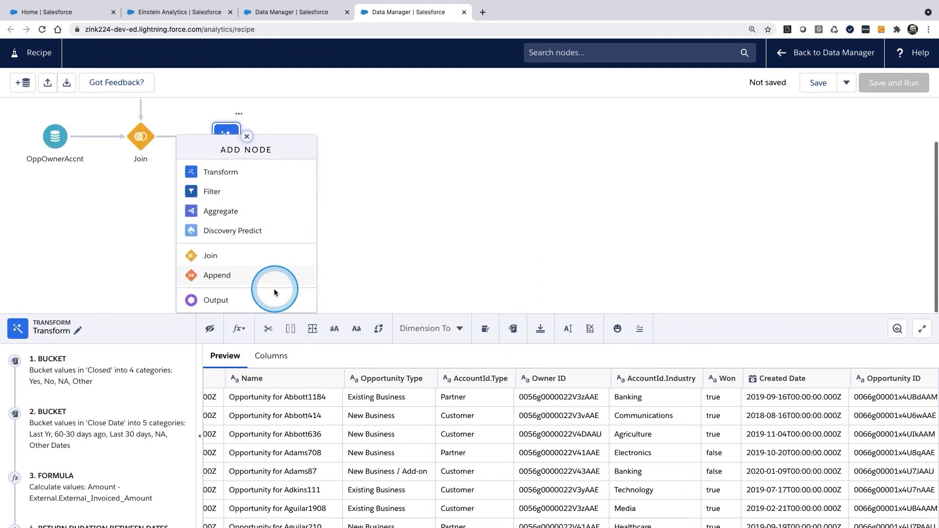
left_click(244, 300)
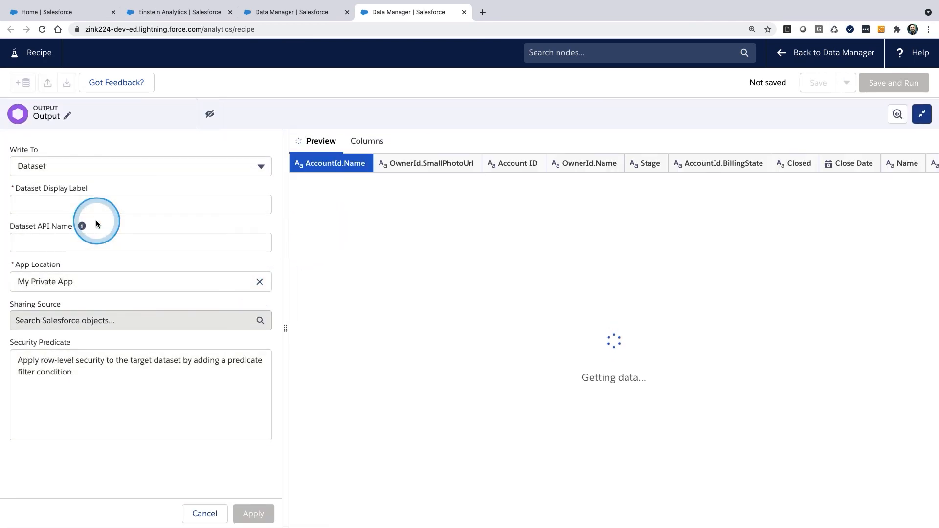
- Set both the output dataset's display label and API name to OppOwnerAcc_WithExternalData and apply the output settings
left_click(79, 206)
type("Op")
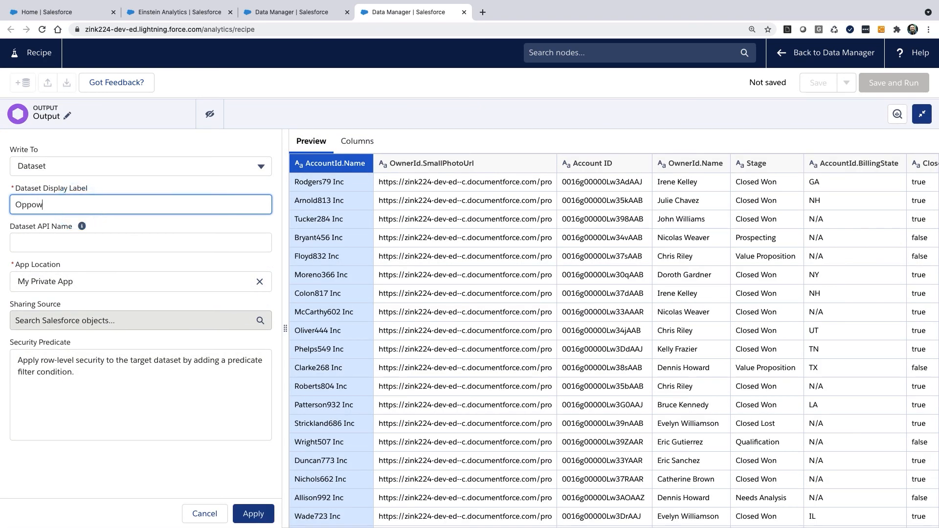
type("pOwnerAcc_WithExternalData")
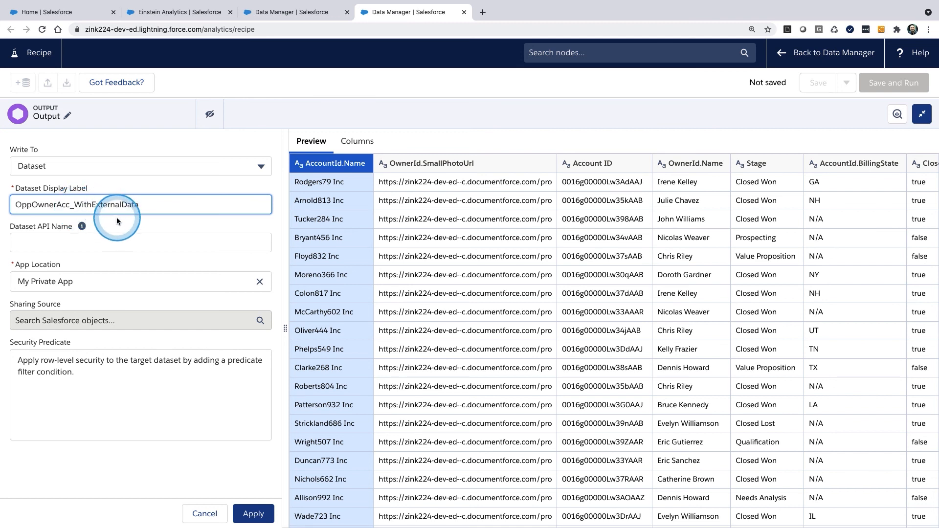
key("ctrl+a")
key("ctrl+c")
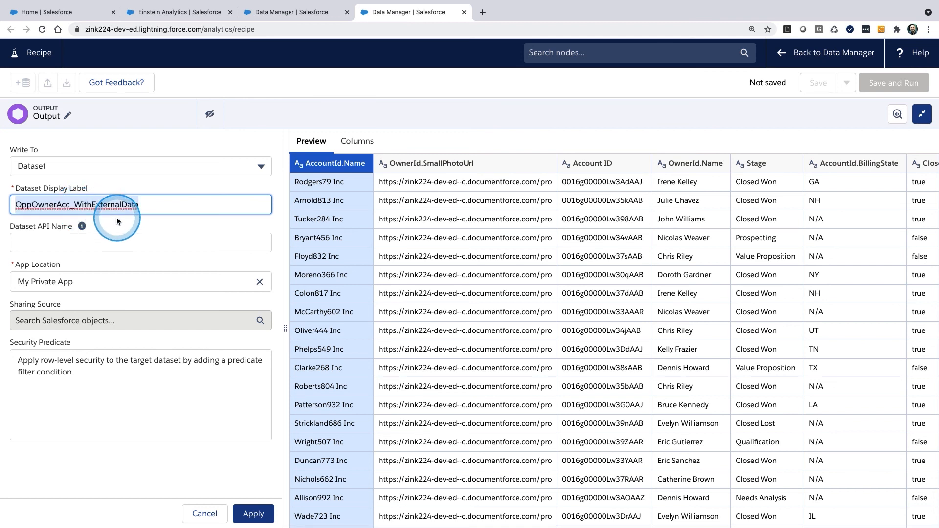
left_click(113, 243)
key("ctrl+v")
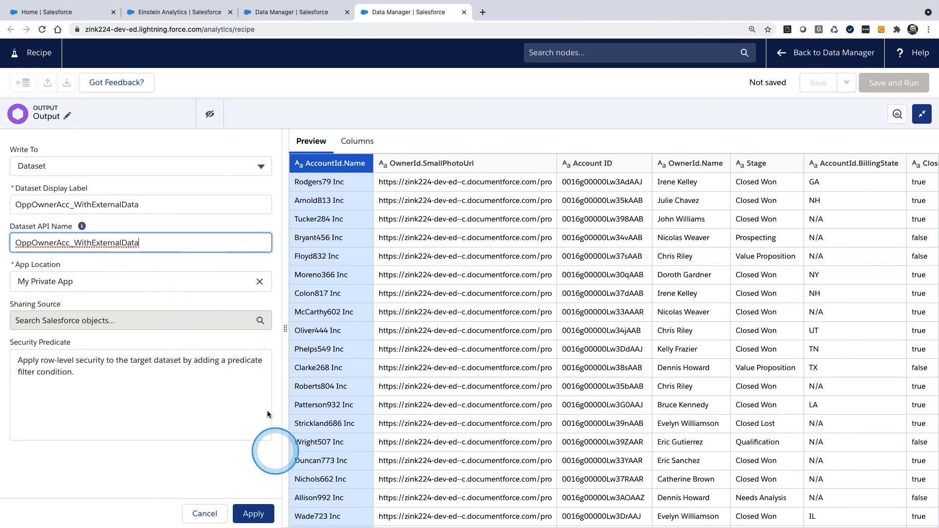
left_click(254, 514)
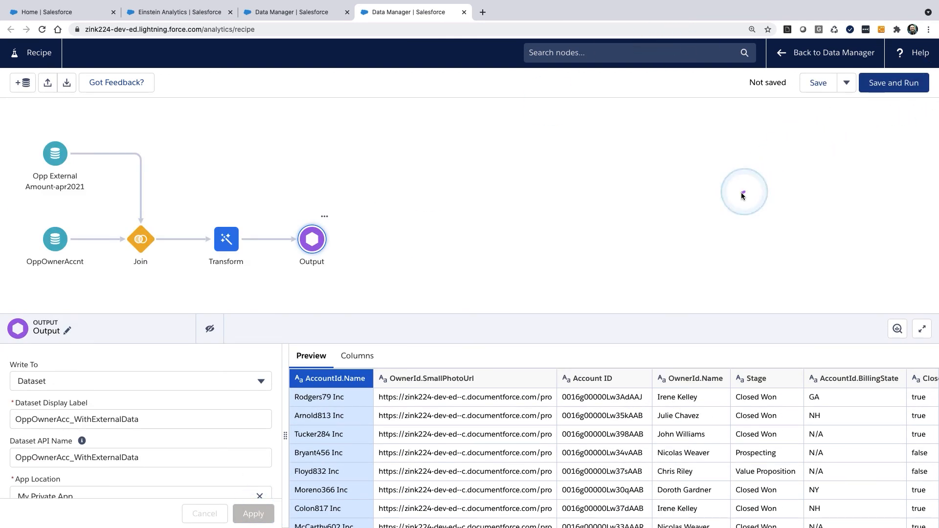
- Save and run the recipe under the name OppOwnerAcc_WithExternalData, and dismiss the notification
left_click(893, 83)
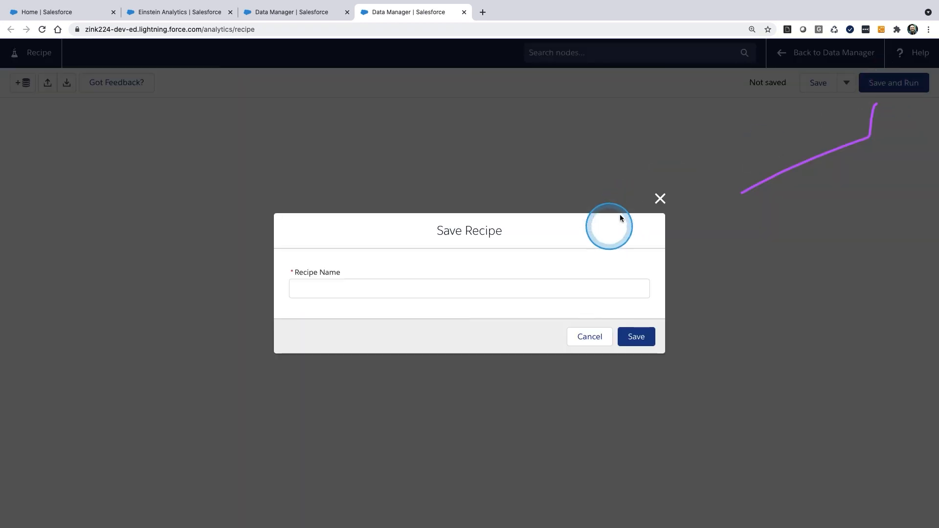
left_click(520, 293)
key("ctrl+v")
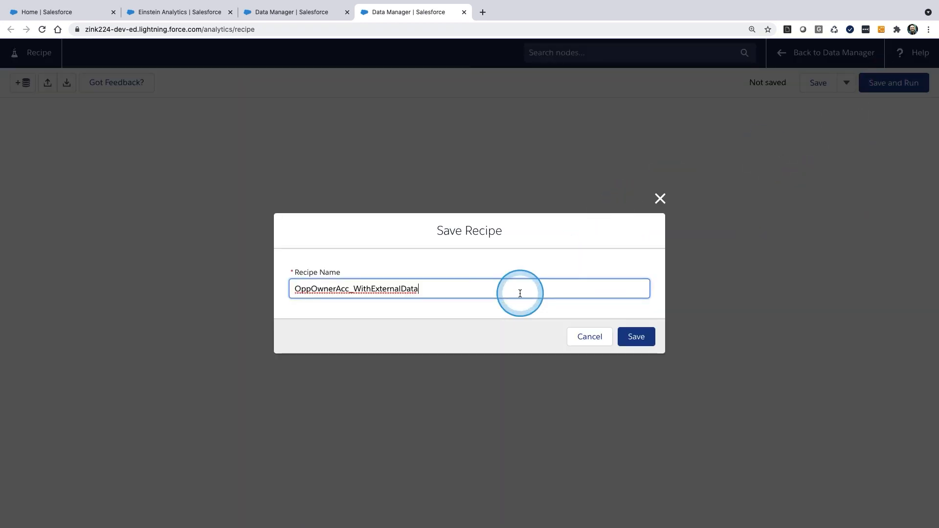
left_click(646, 341)
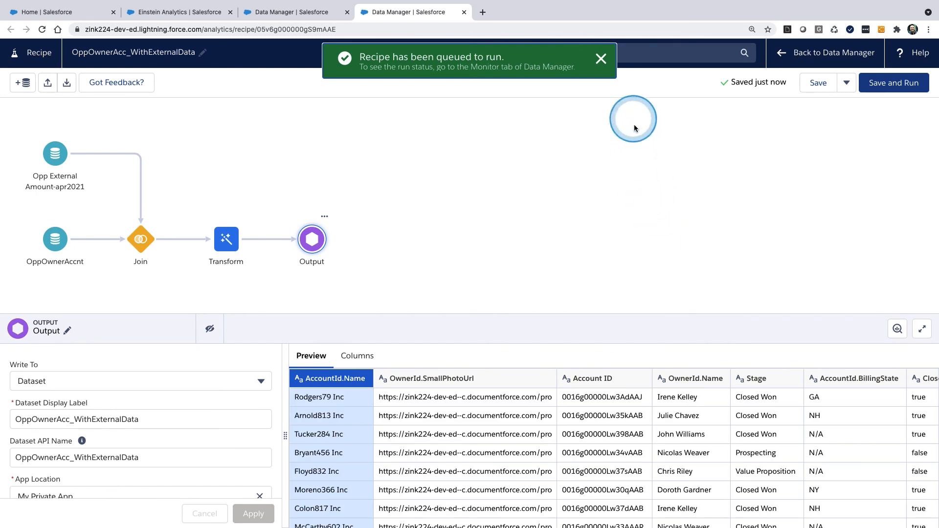
left_click(601, 58)
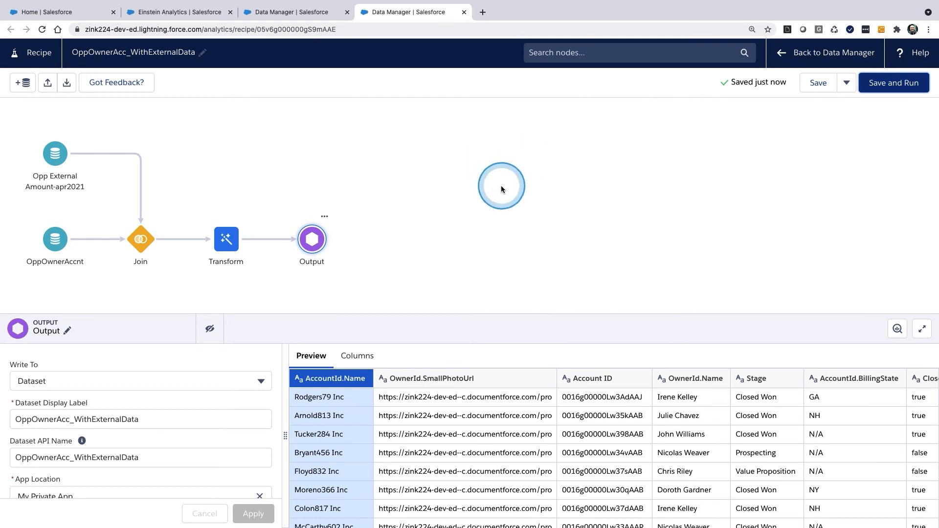
- Switch to Data Manager, check the job monitor, and show the list of recipes
left_click(285, 16)
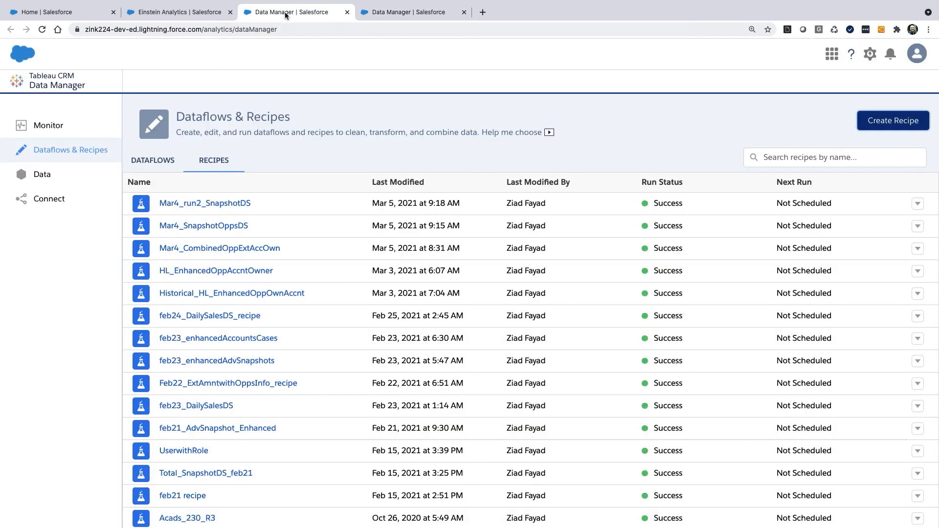
left_click(53, 130)
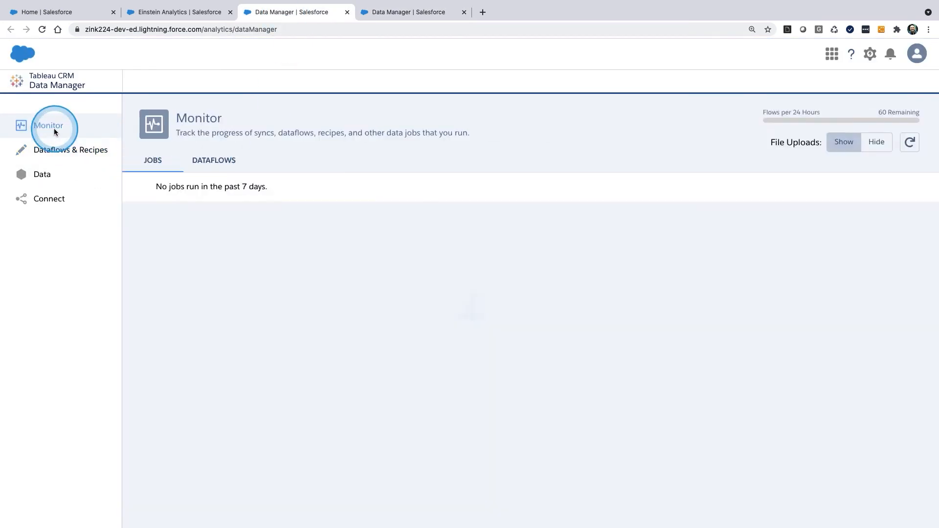
left_click(71, 149)
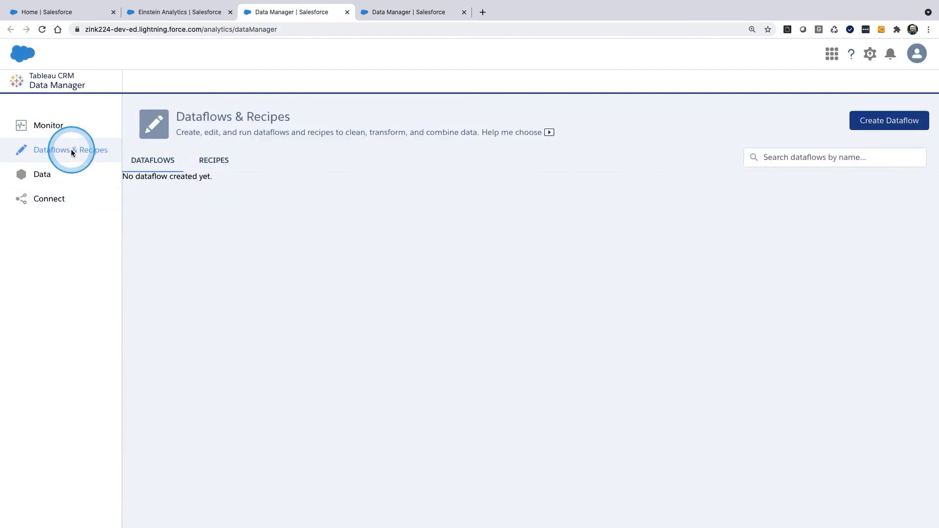
left_click(213, 161)
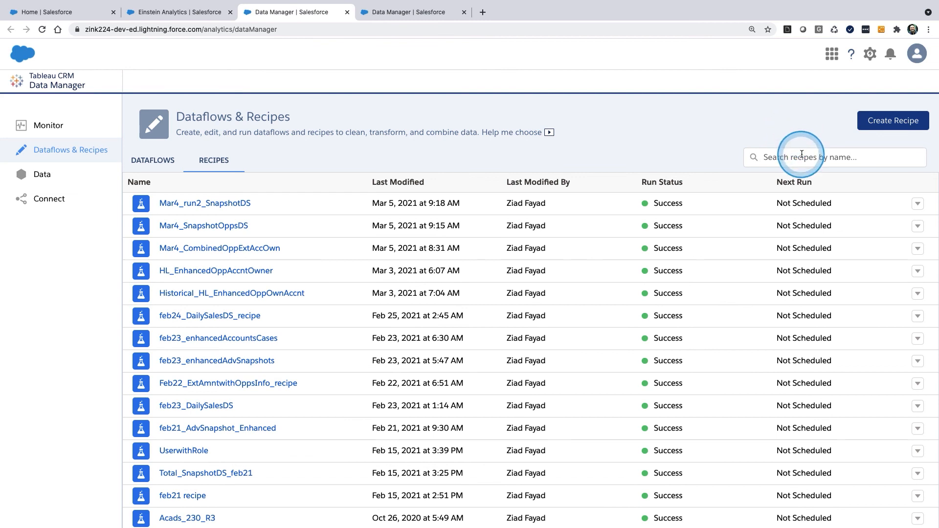
- View the available actions of the OppOwnerAcc_WithExternalData recipe found by searching for "ext", and return to the recipe editor
left_click(799, 156)
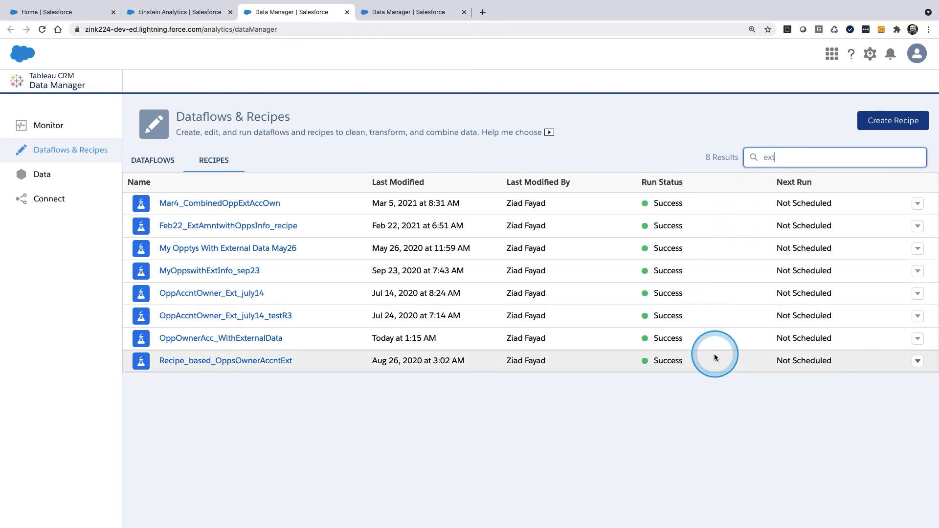
left_click(917, 339)
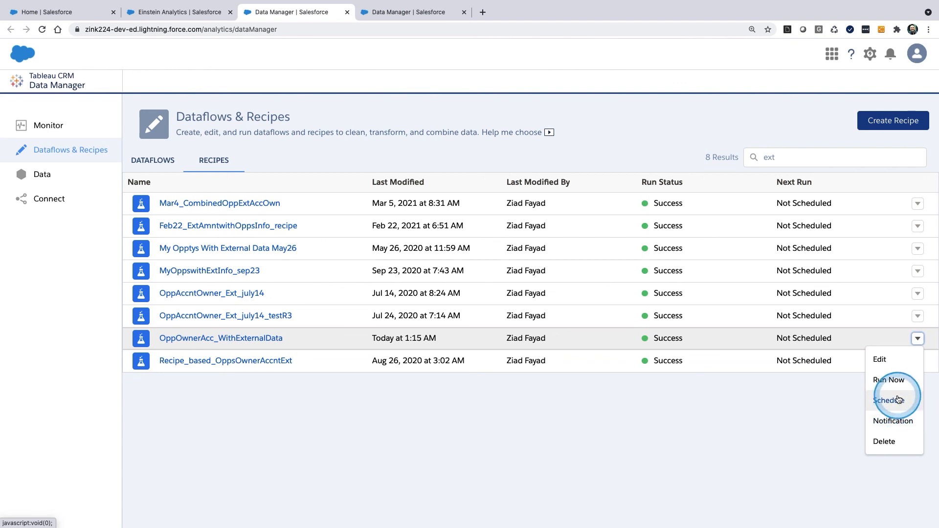
left_click(404, 17)
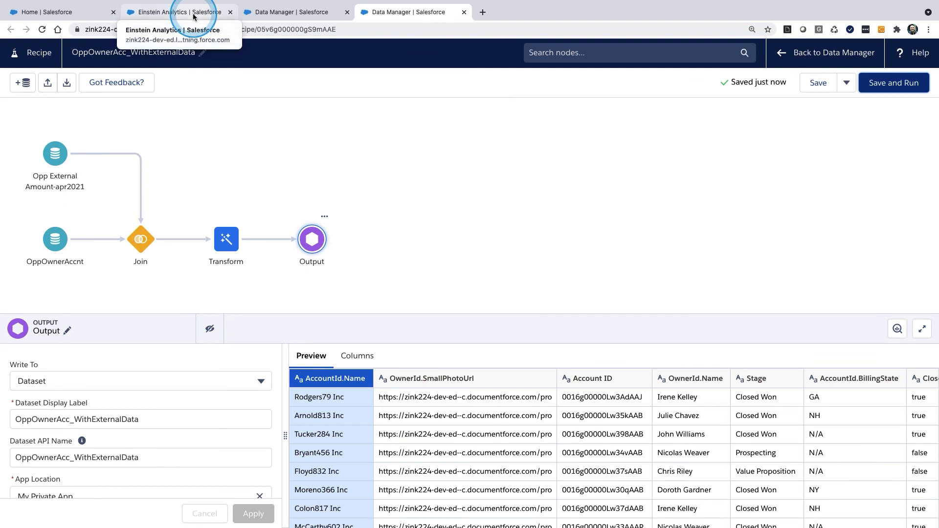